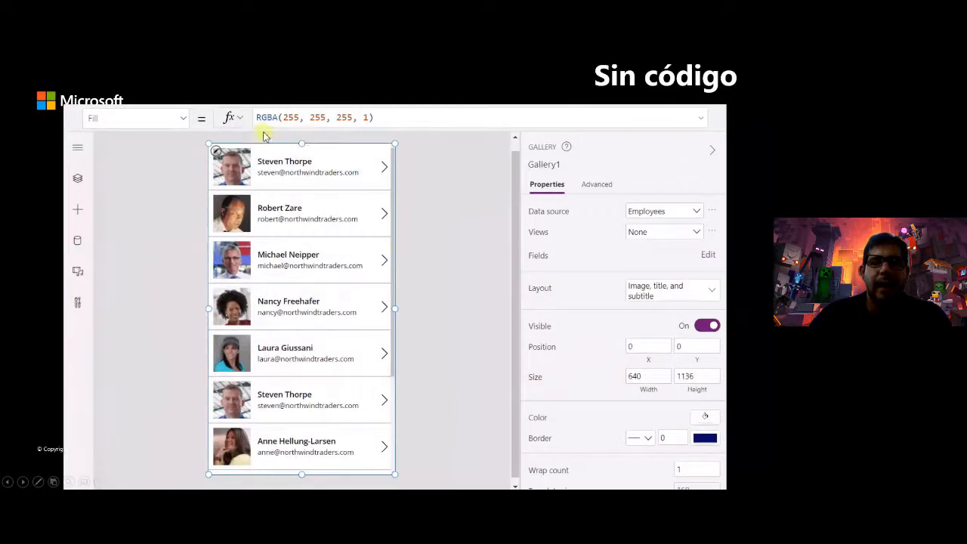
- Change the gallery fill from light blue to light green RGBA(232, 244, 217, 1)
left_click(703, 420)
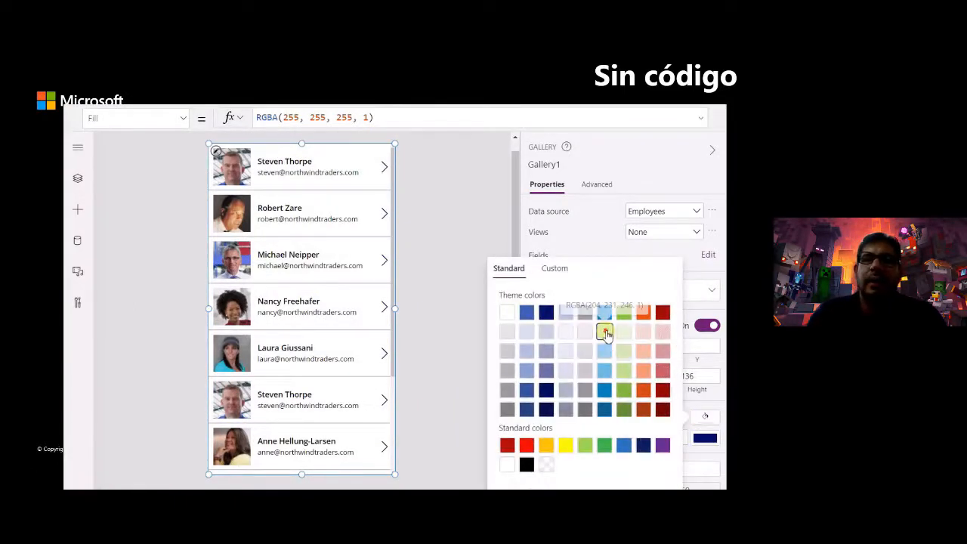
left_click(605, 334)
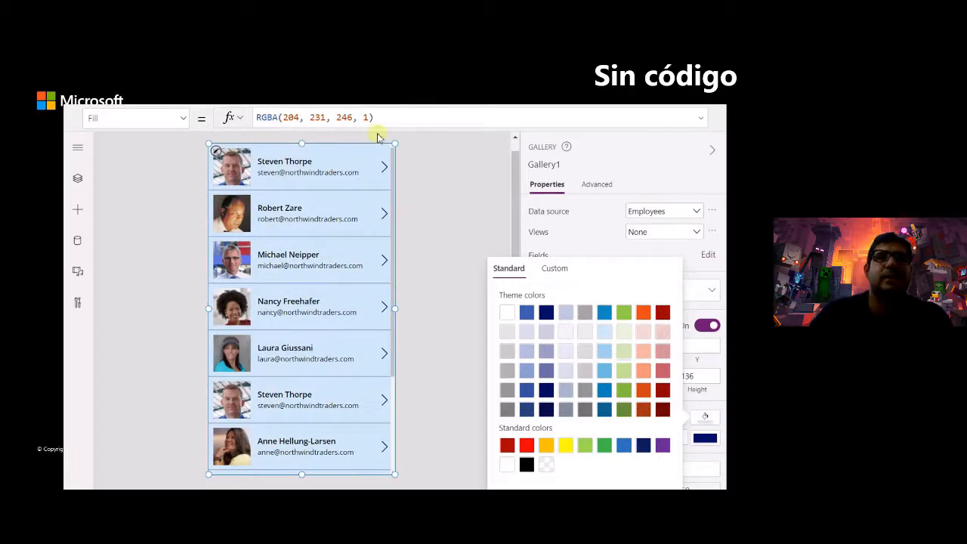
left_click(624, 336)
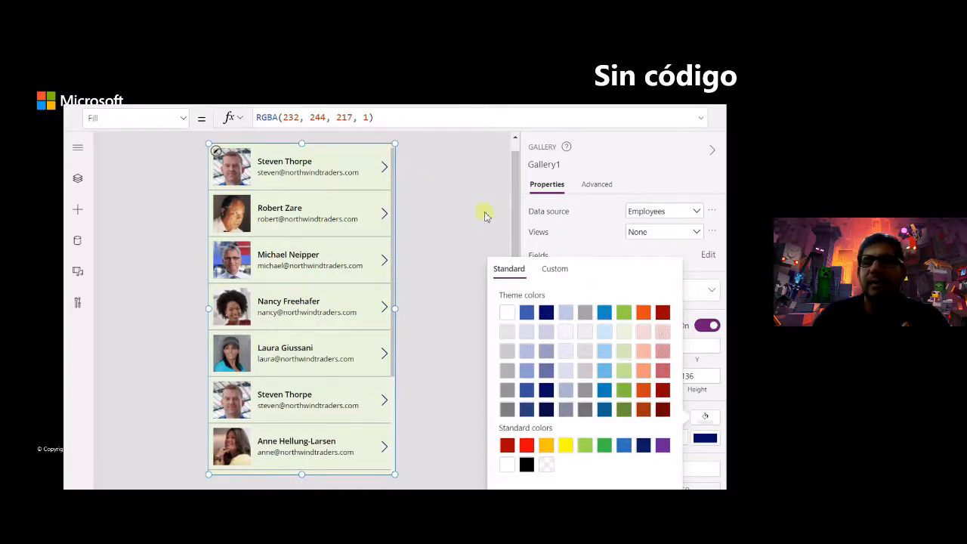
- Wrap the fill formula in ColorFade(…, 50%), then remove it to restore the plain RGBA fill
left_click(398, 123)
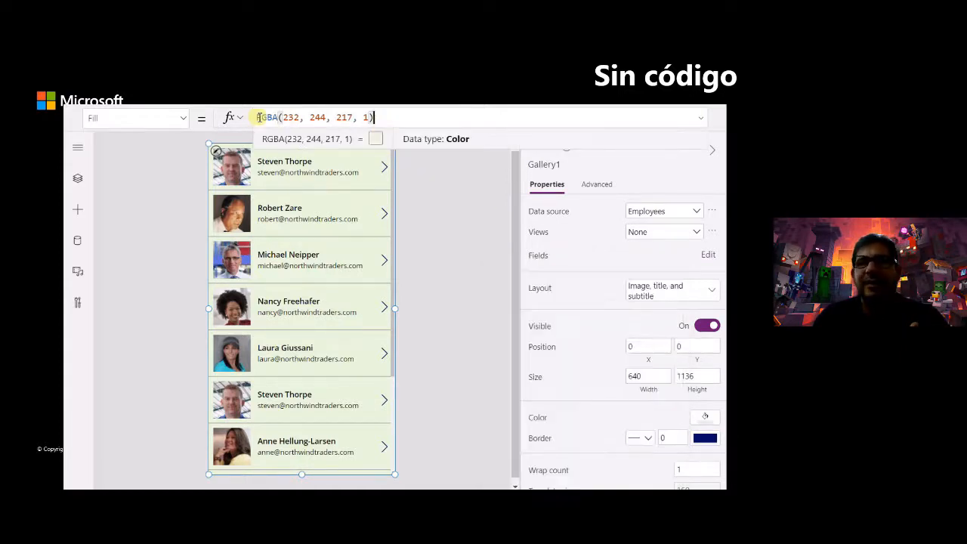
double_click(257, 117)
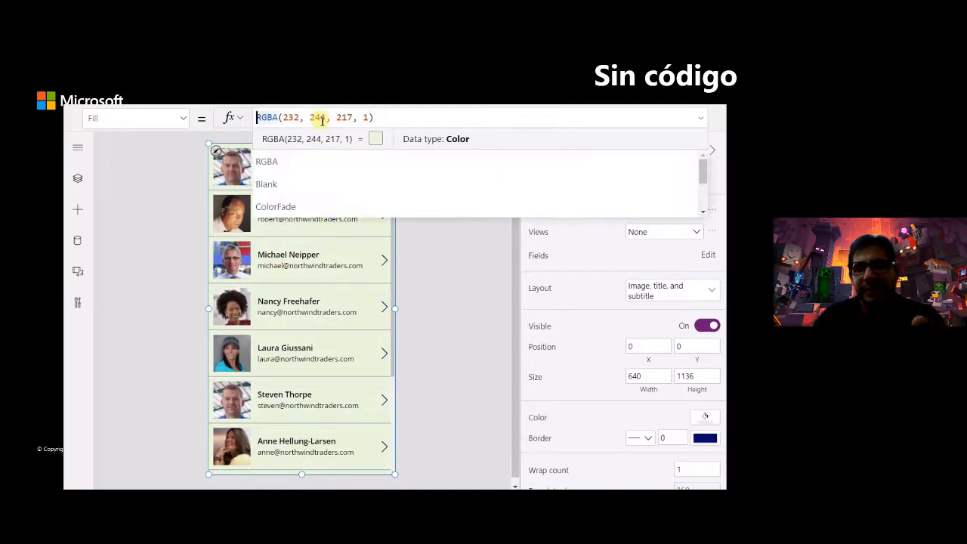
type("ColorFade")
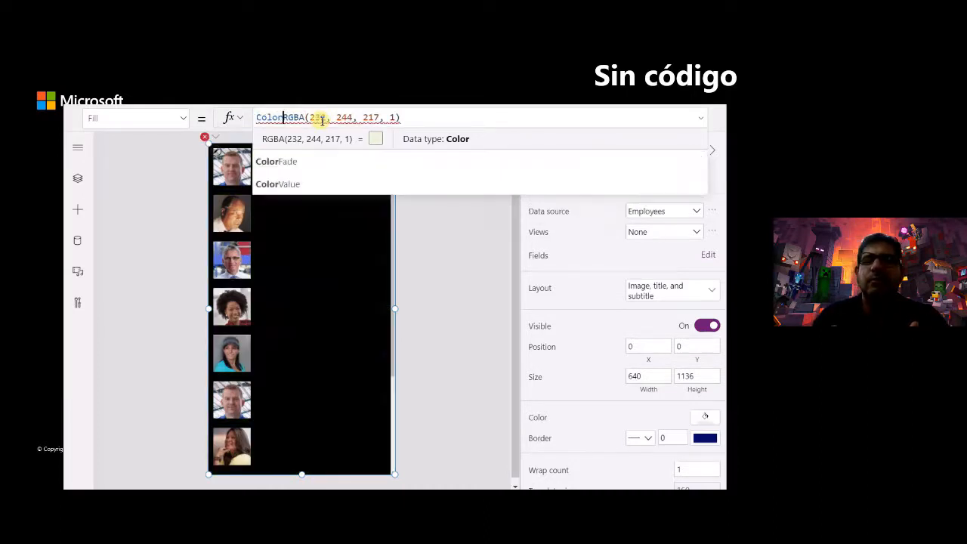
type("( ")
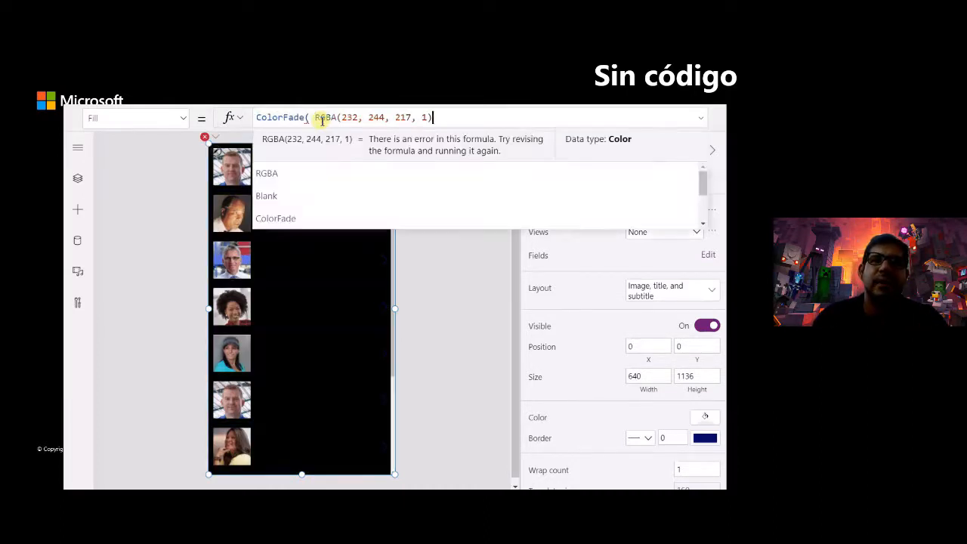
type(", ")
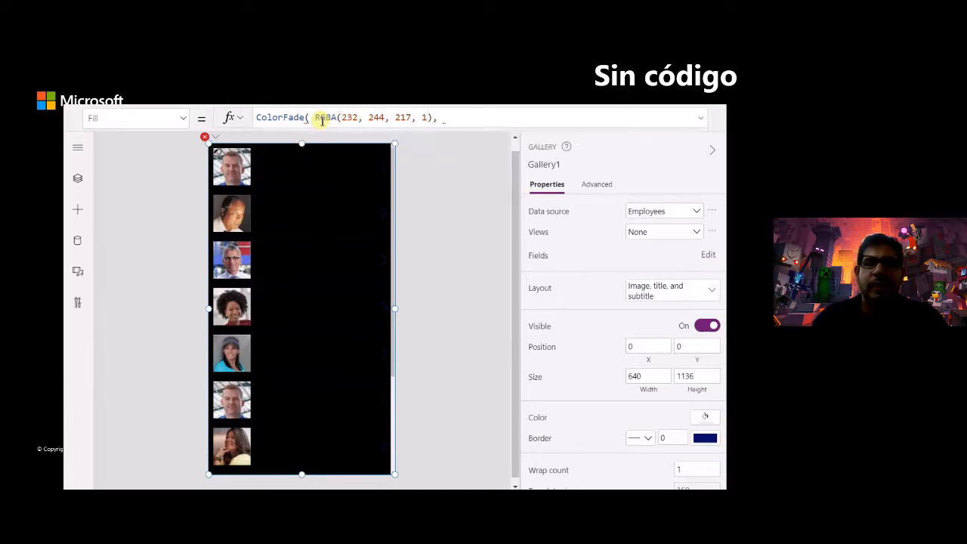
type("50% )")
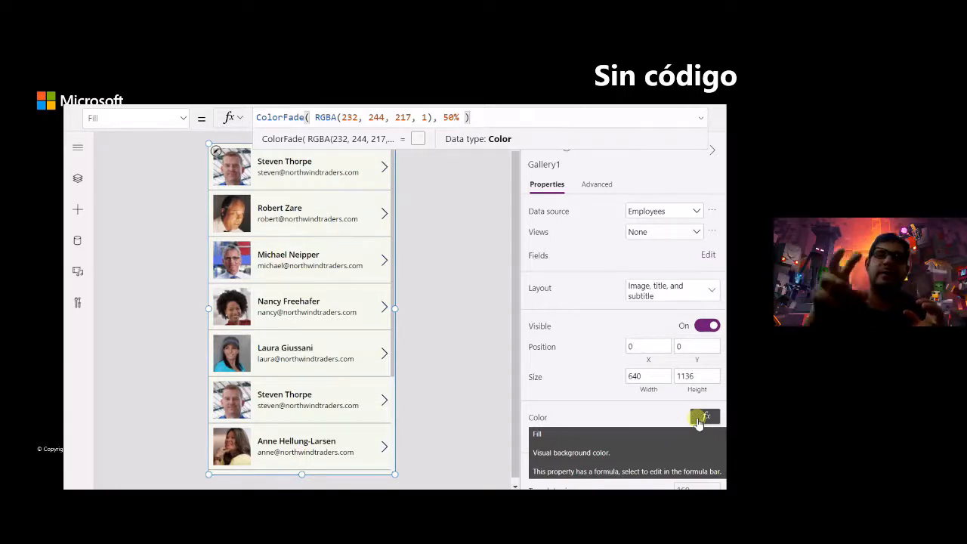
left_click(486, 114)
key("BackSpace")
key("BackSpace")
key("BackSpace")
key("BackSpace")
key("Home")
key("shift+Right")
key("shift+Right")
key("shift+Right")
key("shift+Right")
key("shift+Right")
key("shift+Right")
key("shift+Right")
key("shift+Right")
key("shift+Right")
key("shift+Right")
key("shift+Right")
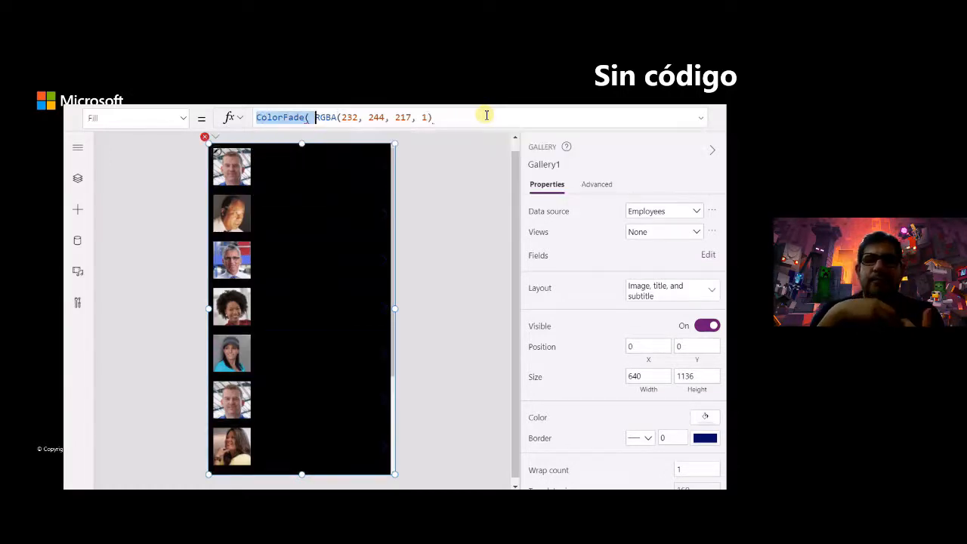
key("BackSpace")
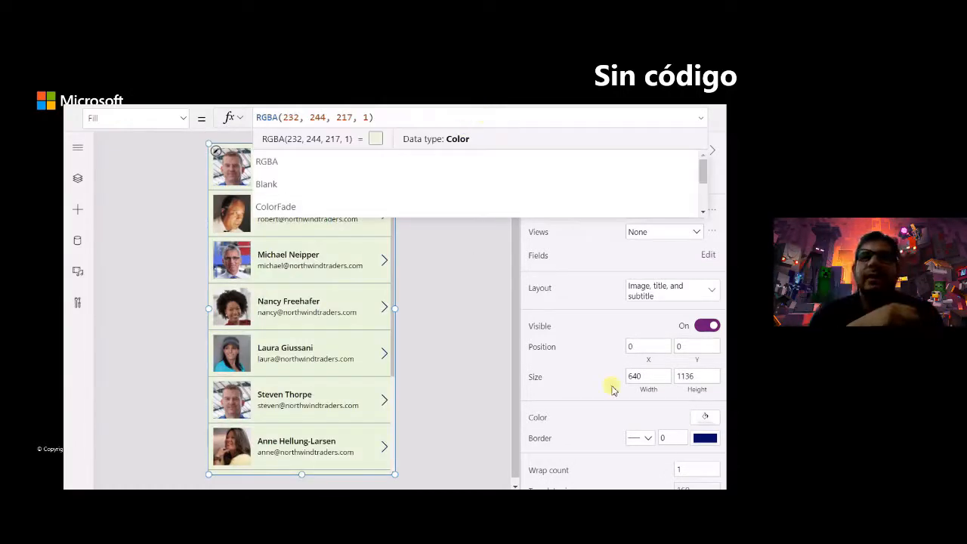
left_click(705, 418)
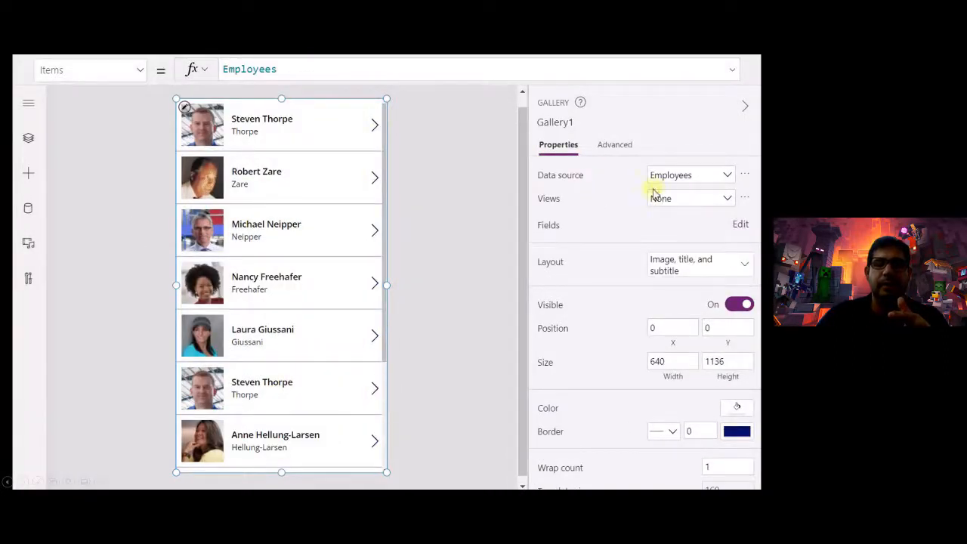
- Open the Views dropdown for the gallery's Employees data source, which is left at None
left_click(726, 200)
- Apply the Active Employees view and wrap the Items formula in Sort(…, 'First Name')
left_click(693, 269)
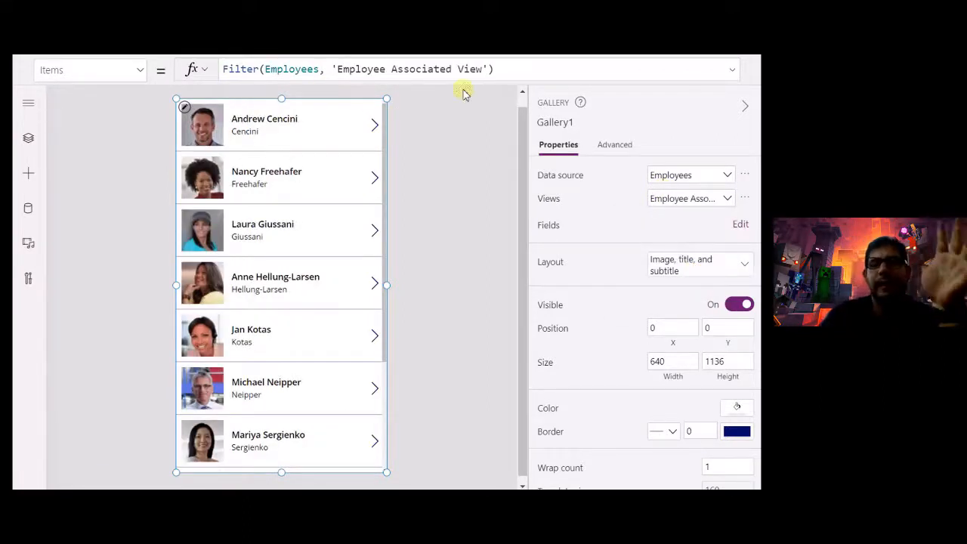
left_click(726, 201)
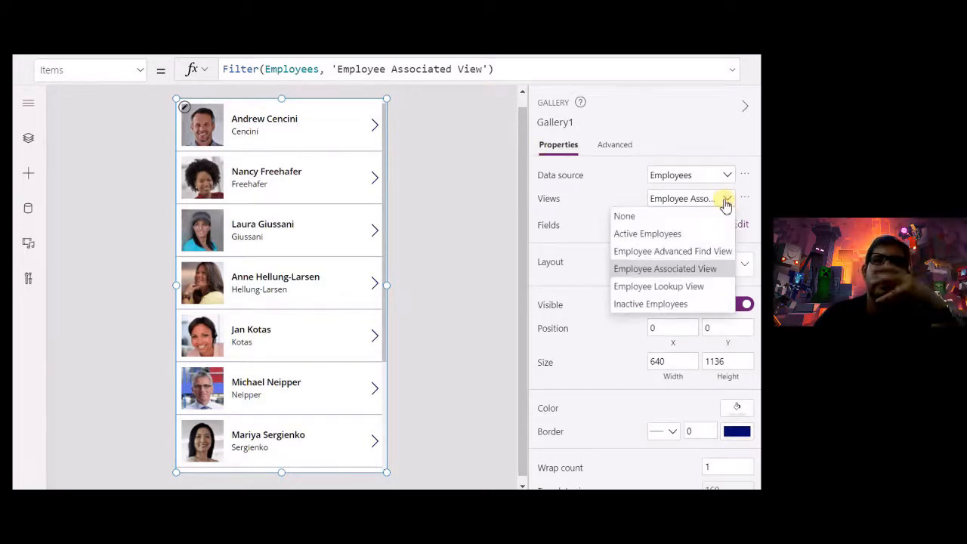
left_click(704, 234)
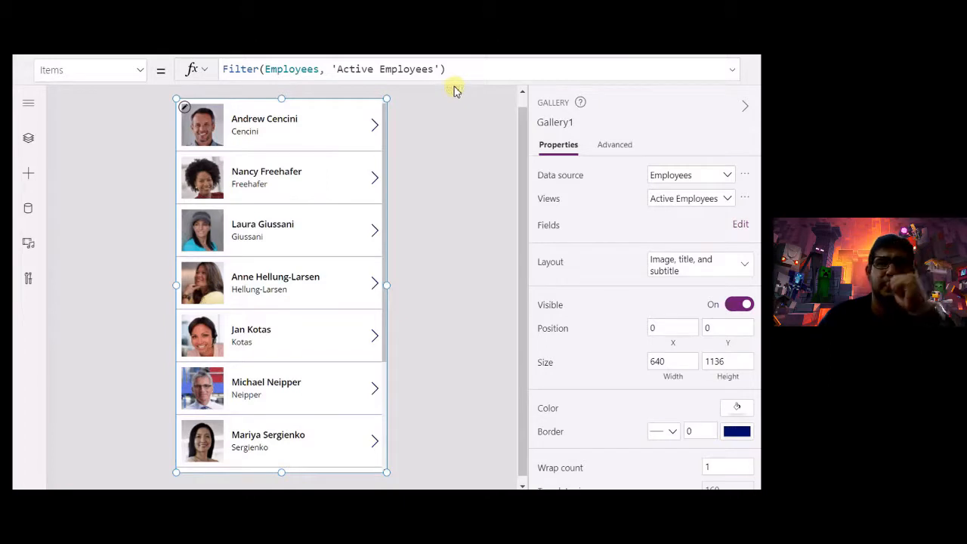
left_click(225, 69)
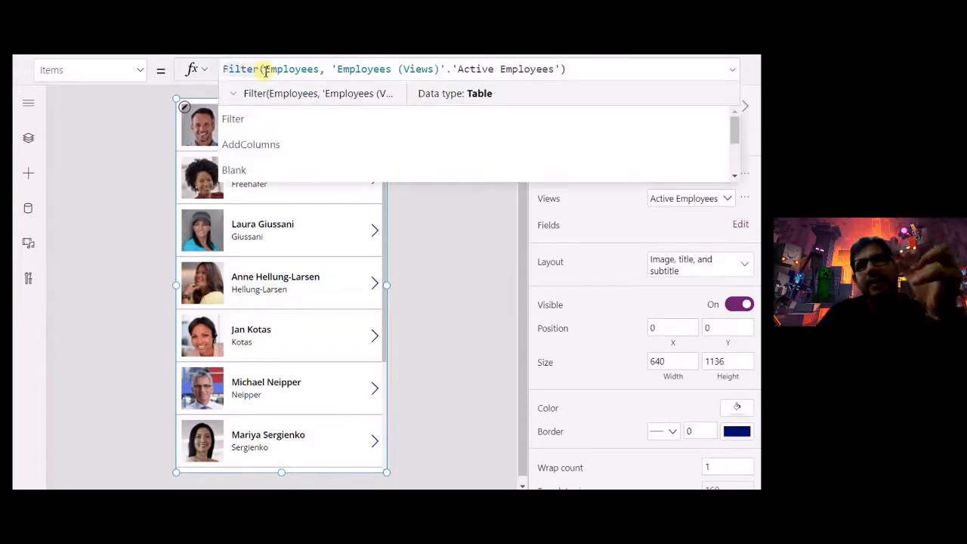
type("Sort( ")
type(", 'First Name' )")
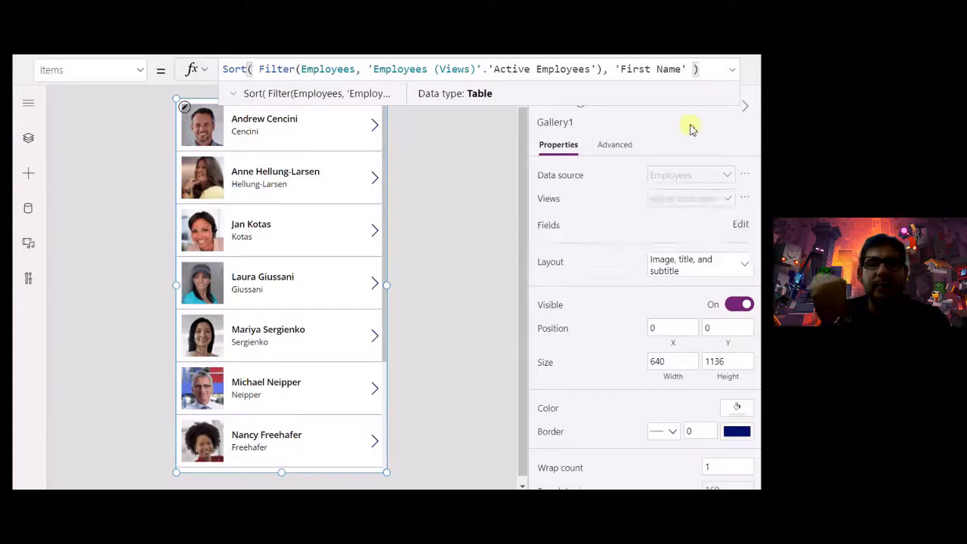
- Strip the Sort wrapper so Items is just the Active Employees filter
left_click_drag(703, 69, 605, 69)
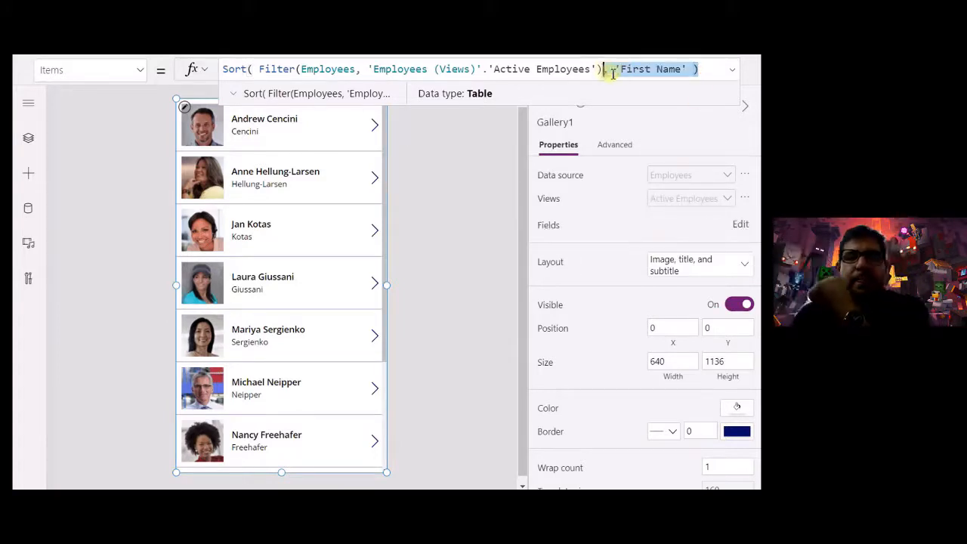
key("BackSpace")
key("shift+Right")
key("shift+Right")
key("shift+Right")
key("shift+Right")
key("shift+Right")
key("shift+Right")
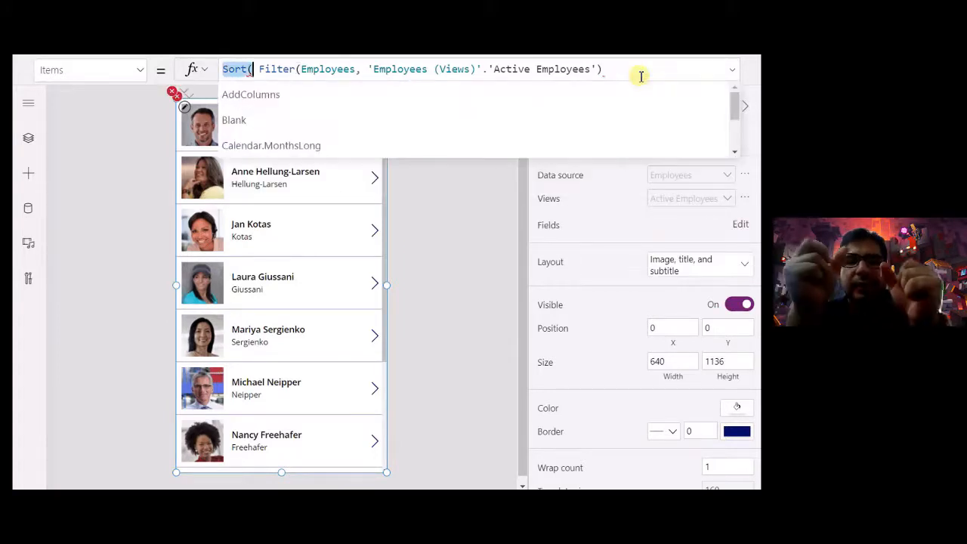
key("BackSpace")
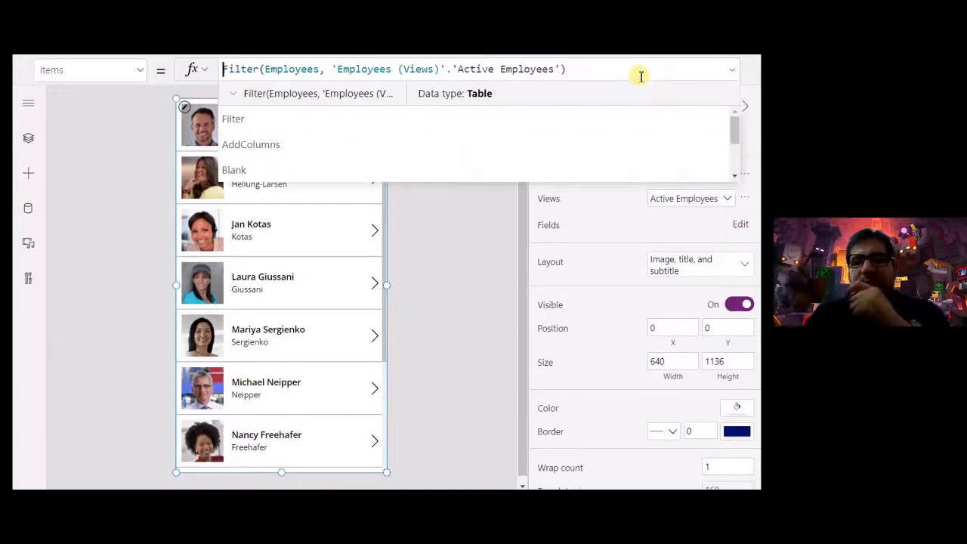
left_click(621, 234)
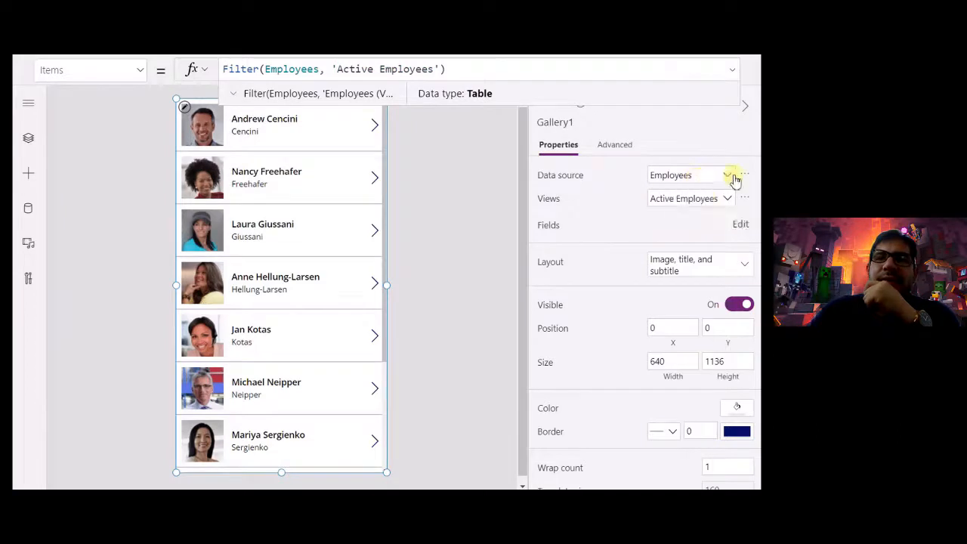
- Try Employee Associated View, then undo back to plain Employees with no view
left_click(720, 198)
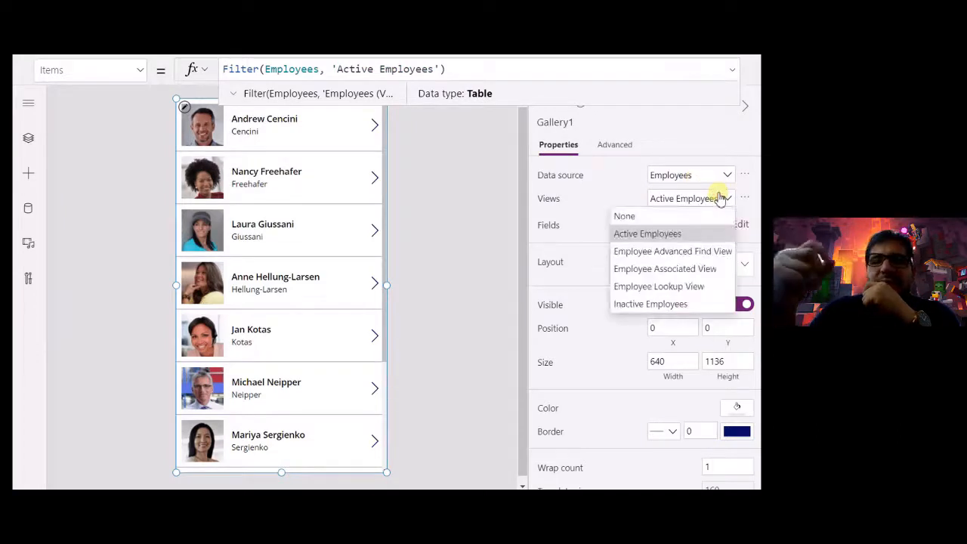
left_click(703, 271)
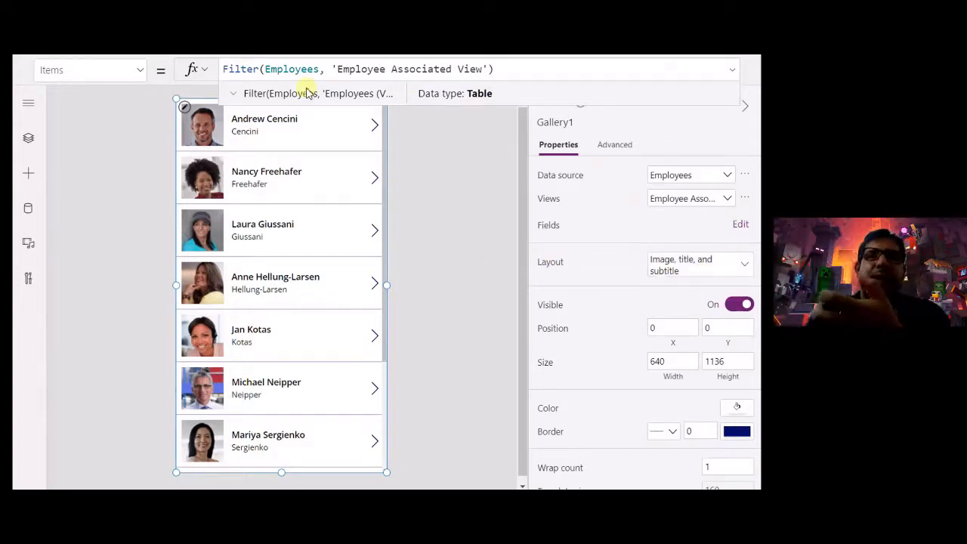
key("ctrl+z")
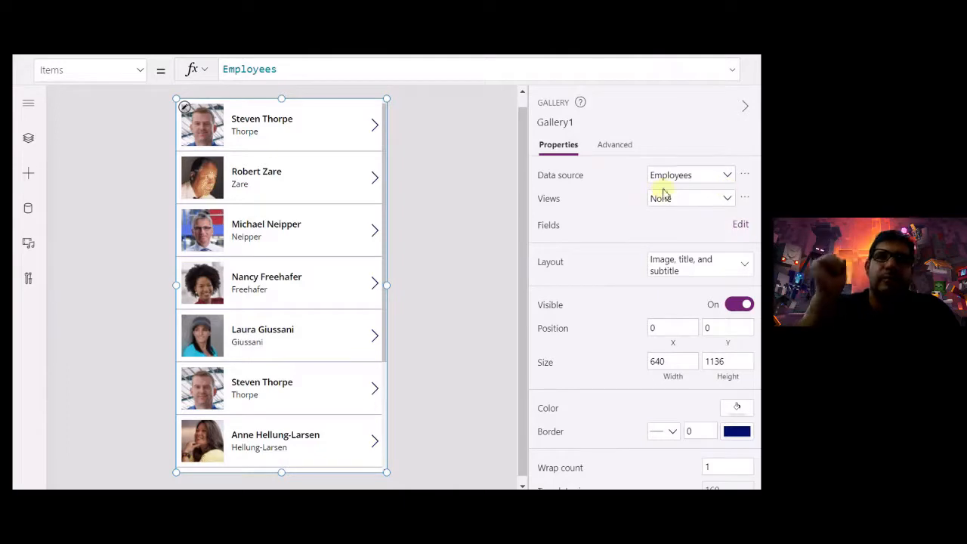
left_click(726, 199)
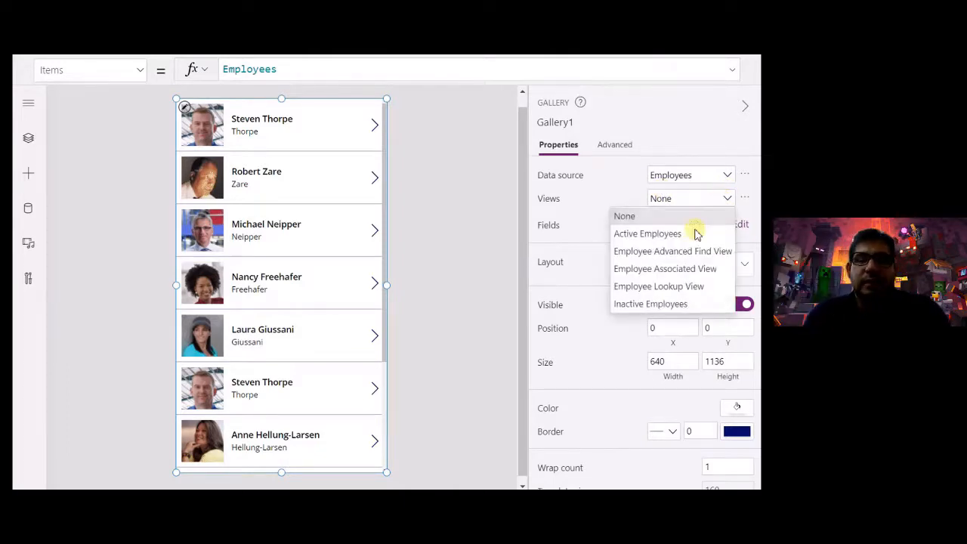
left_click(695, 268)
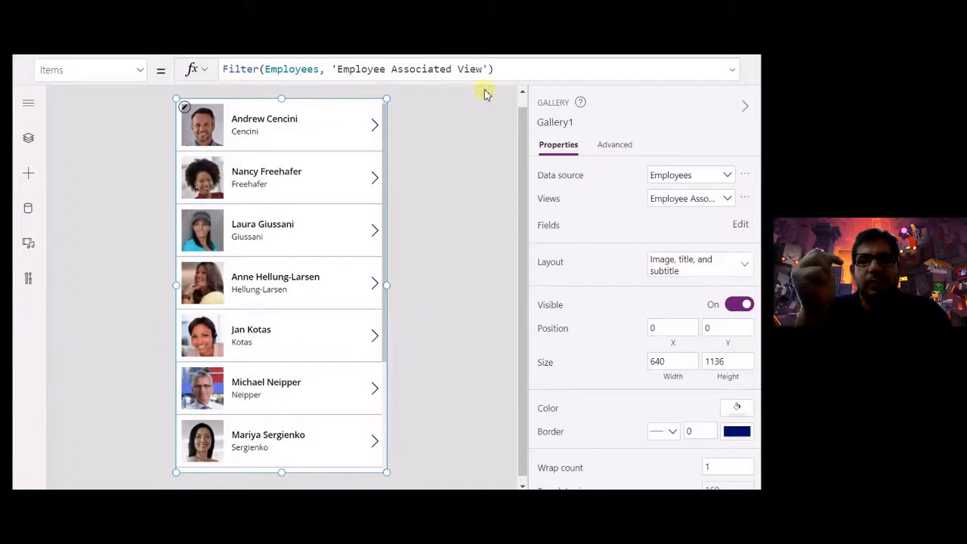
left_click(726, 200)
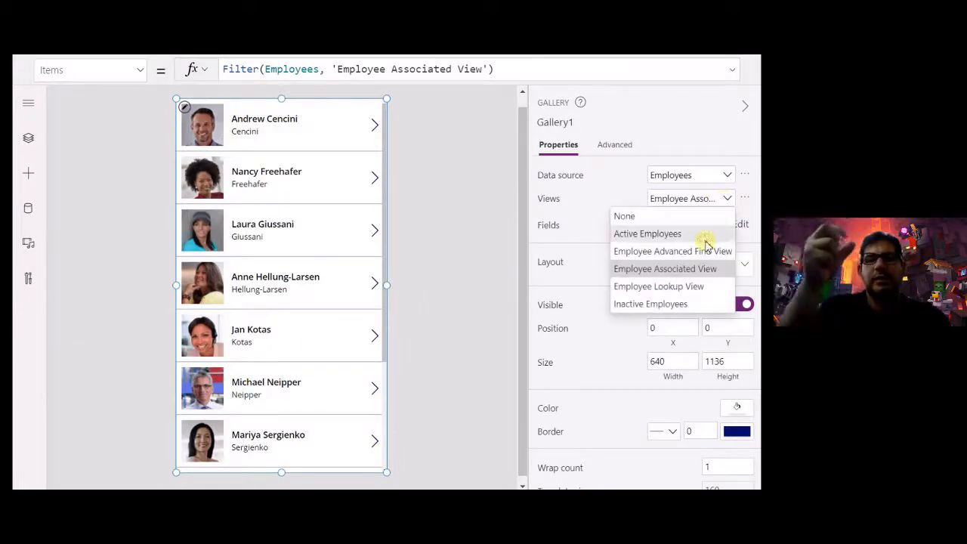
left_click(711, 232)
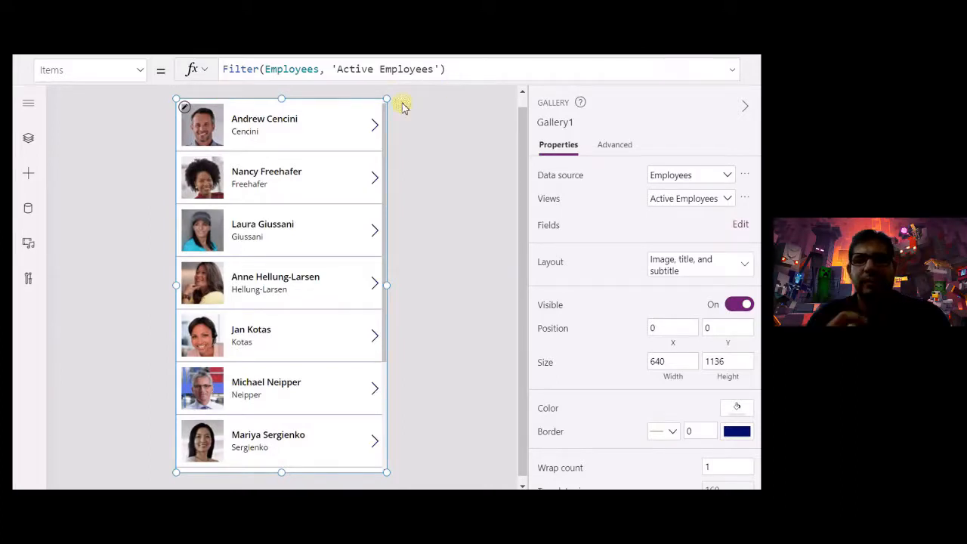
left_click(225, 69)
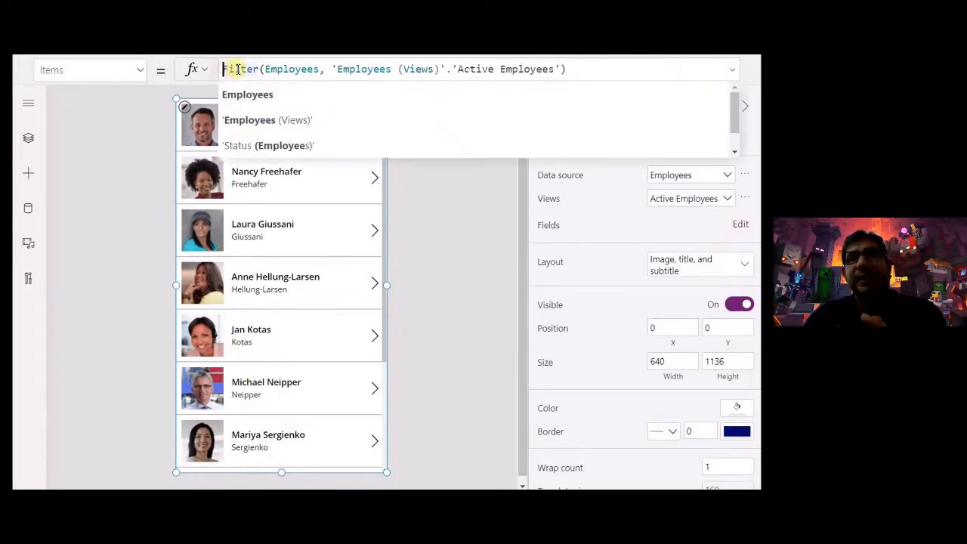
type("Sort(")
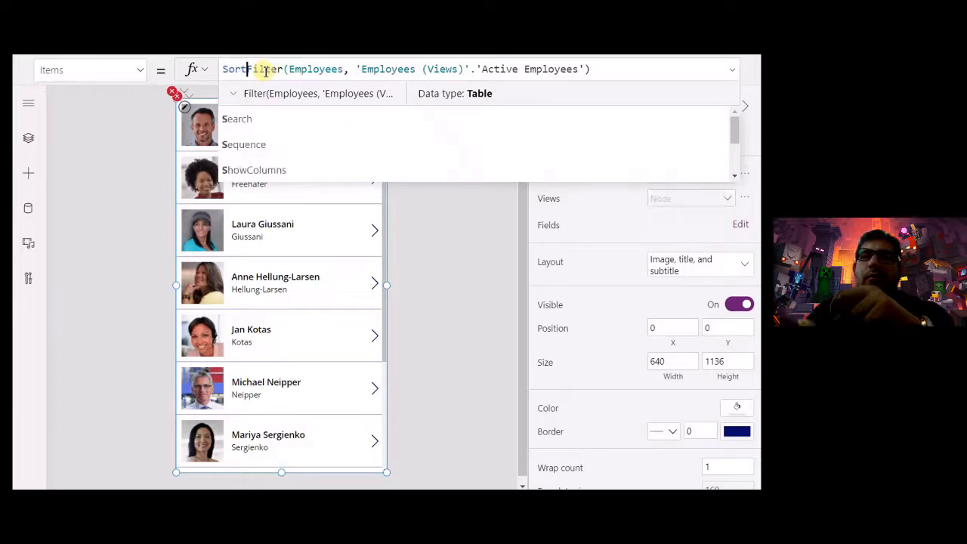
key("End")
type(", '")
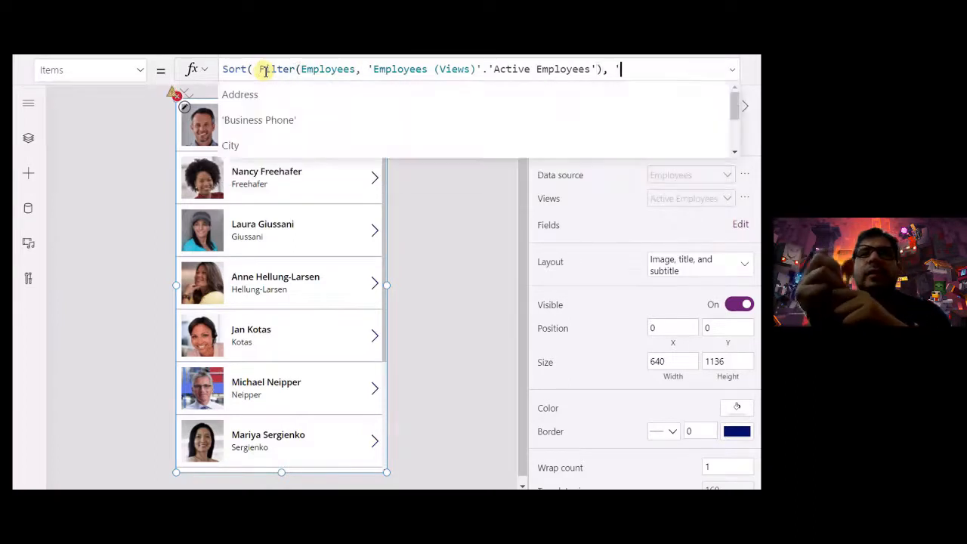
type("First Name' )")
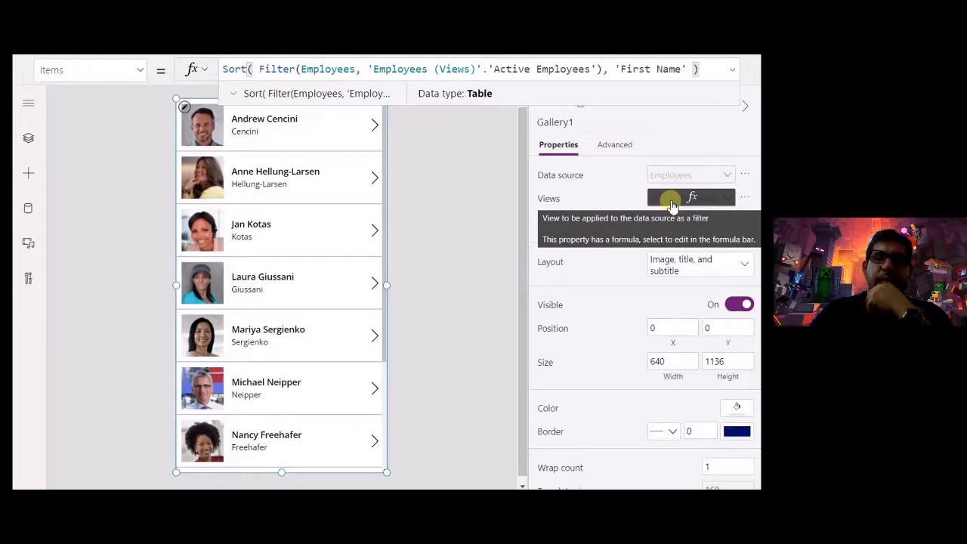
left_click_drag(687, 69, 604, 69)
key("BackSpace")
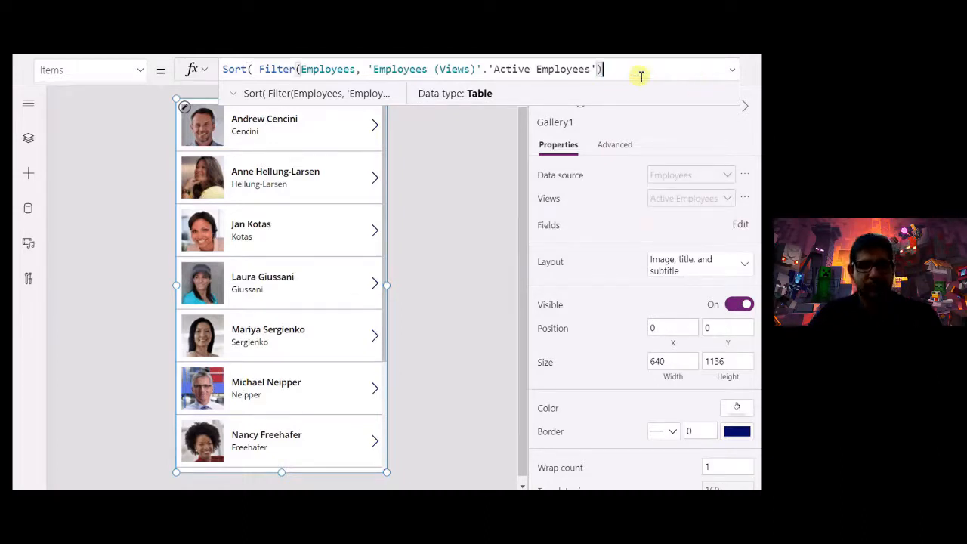
key("Home")
key("shift+Right")
key("shift+Right")
key("shift+Right")
key("shift+Right")
key("shift+Right")
key("shift+Right")
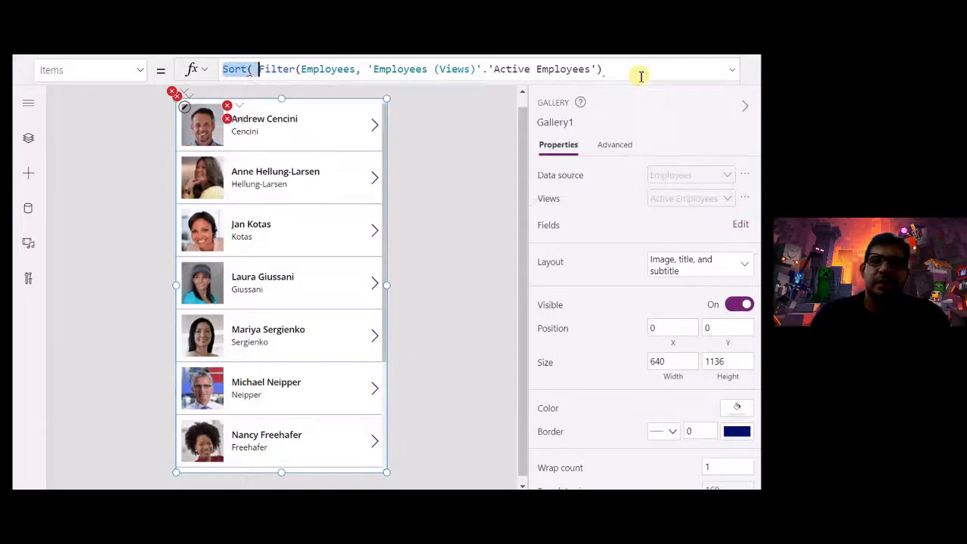
key("BackSpace")
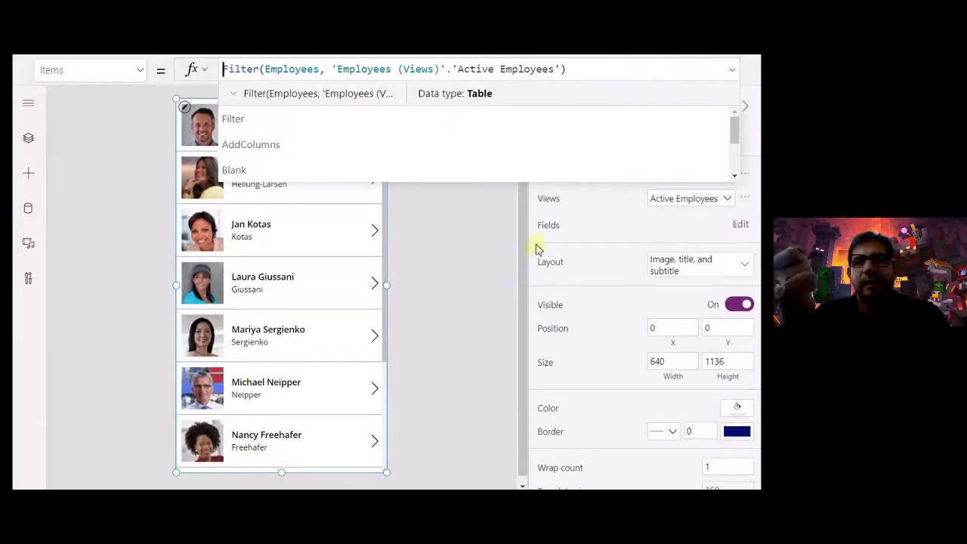
left_click(621, 236)
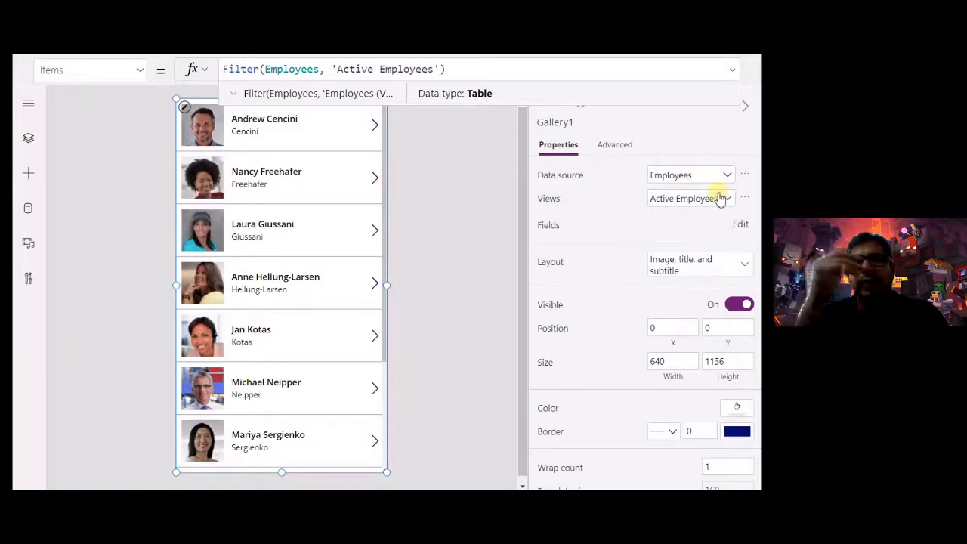
left_click(718, 194)
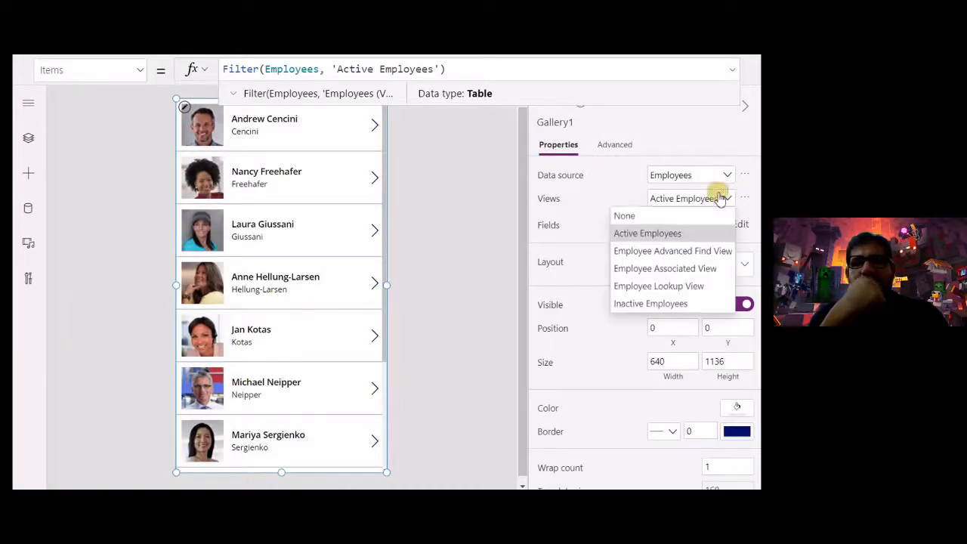
left_click(702, 272)
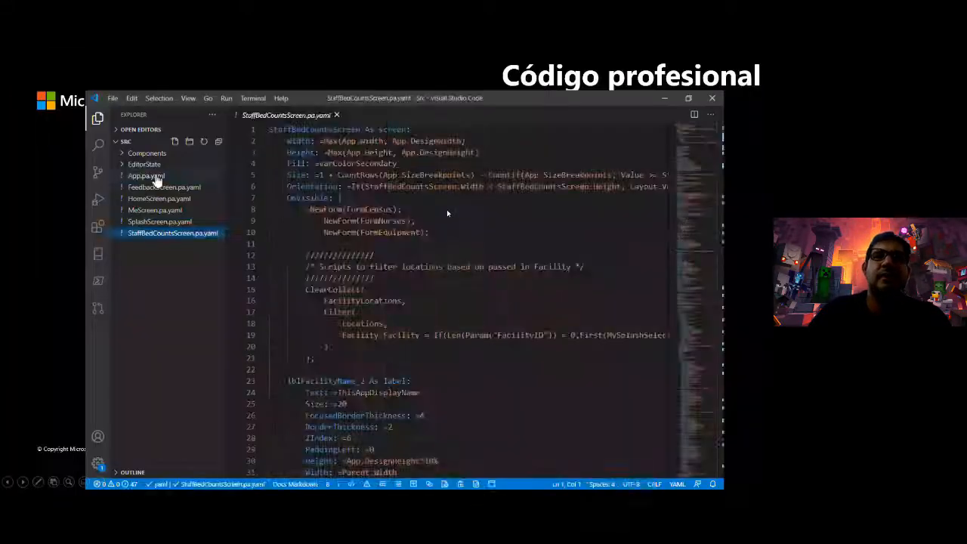
- Browse the App, Feedback, Home, Me, Splash and StaffBedCounts .pa.yaml files in Src
left_click(151, 176)
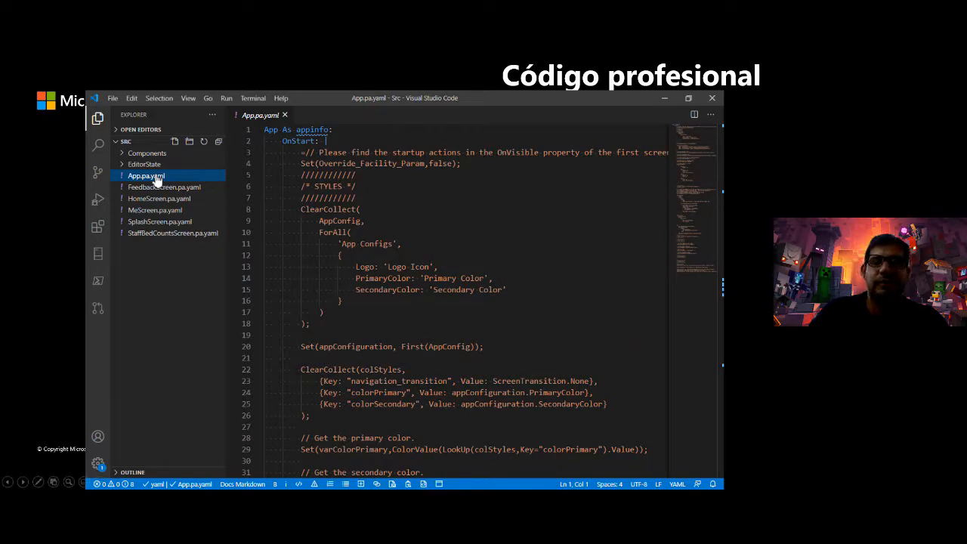
left_click(154, 189)
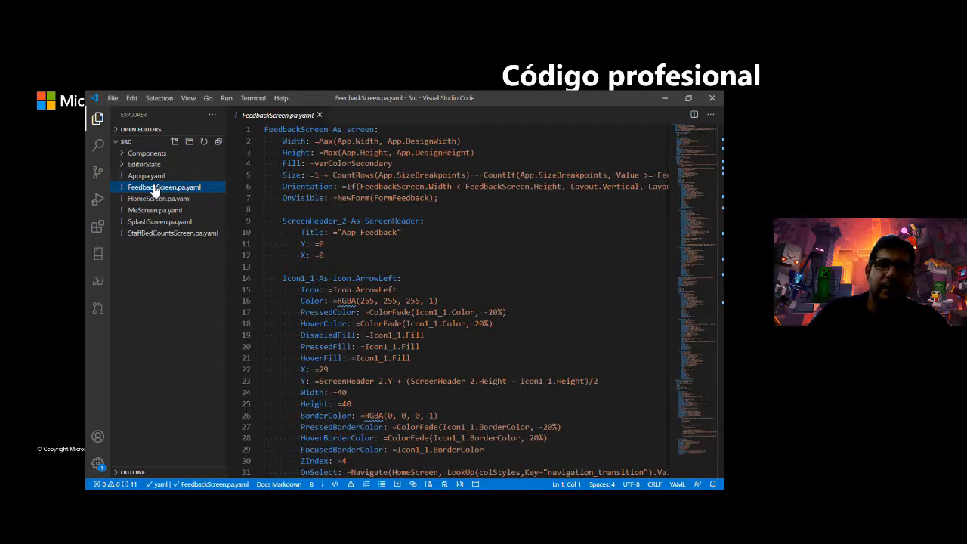
left_click(152, 201)
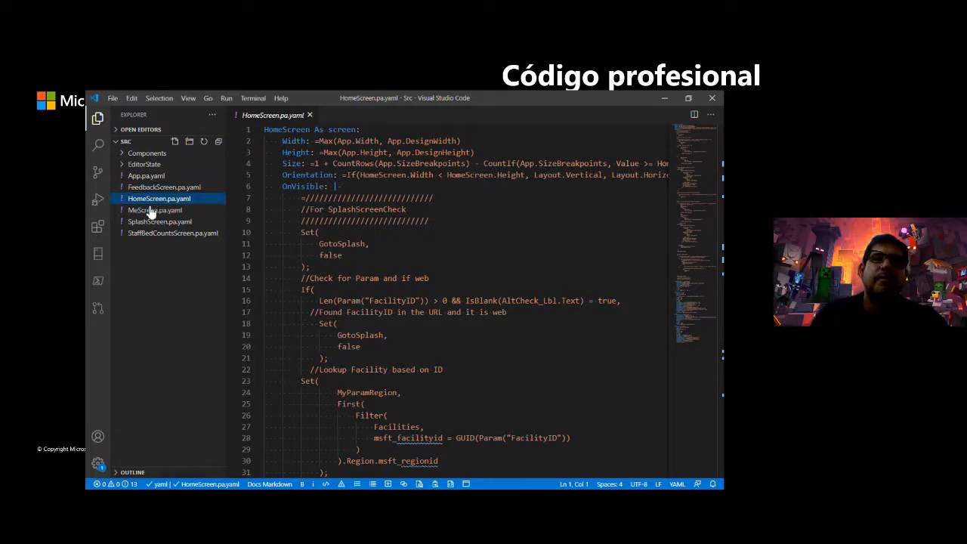
left_click(151, 212)
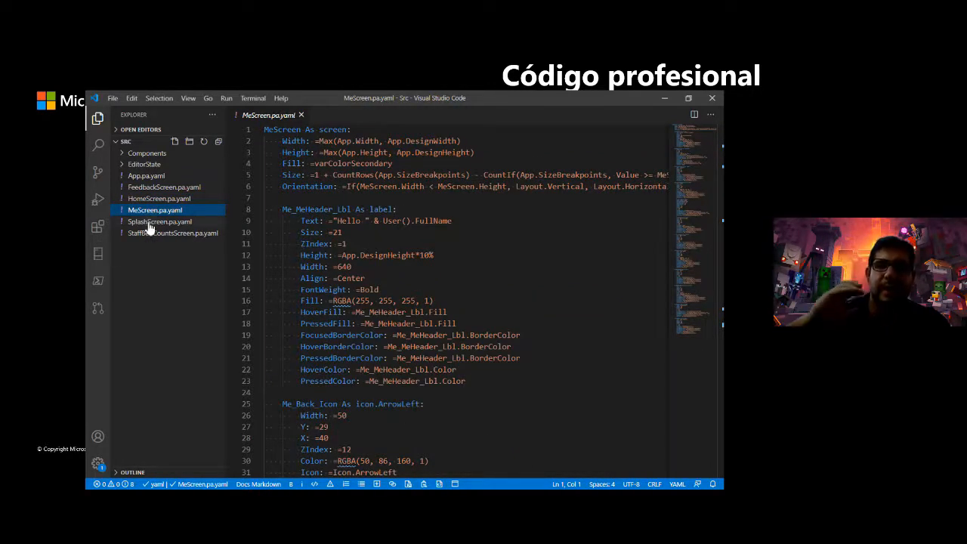
left_click(150, 226)
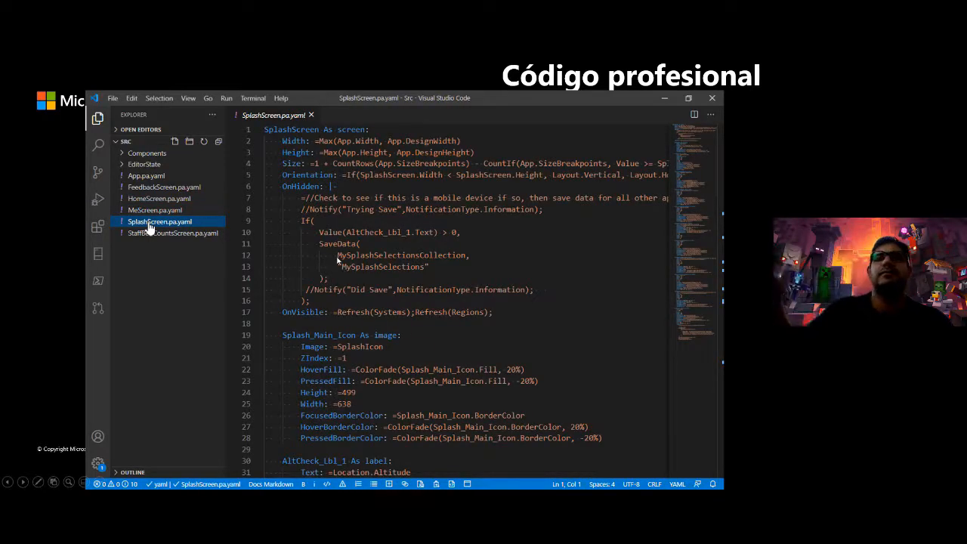
left_click(151, 238)
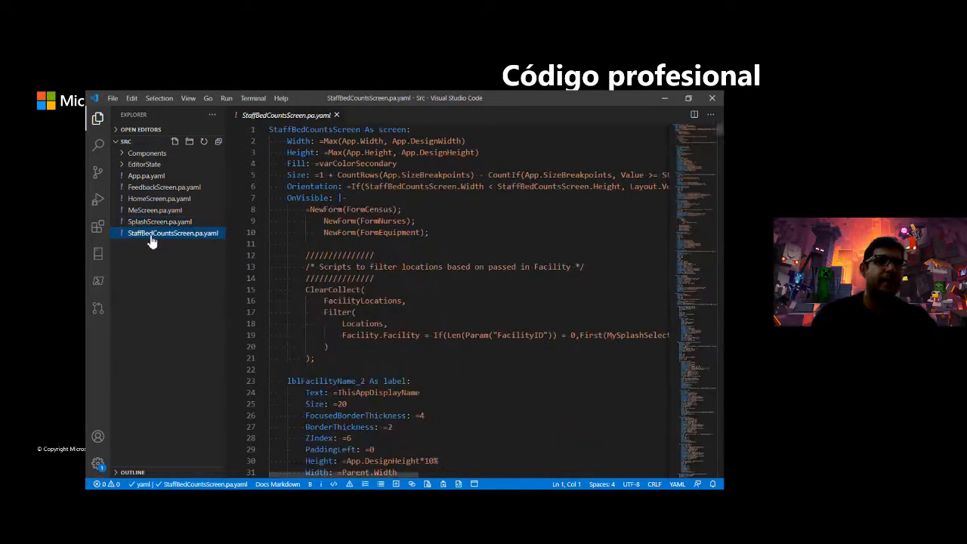
left_click(156, 176)
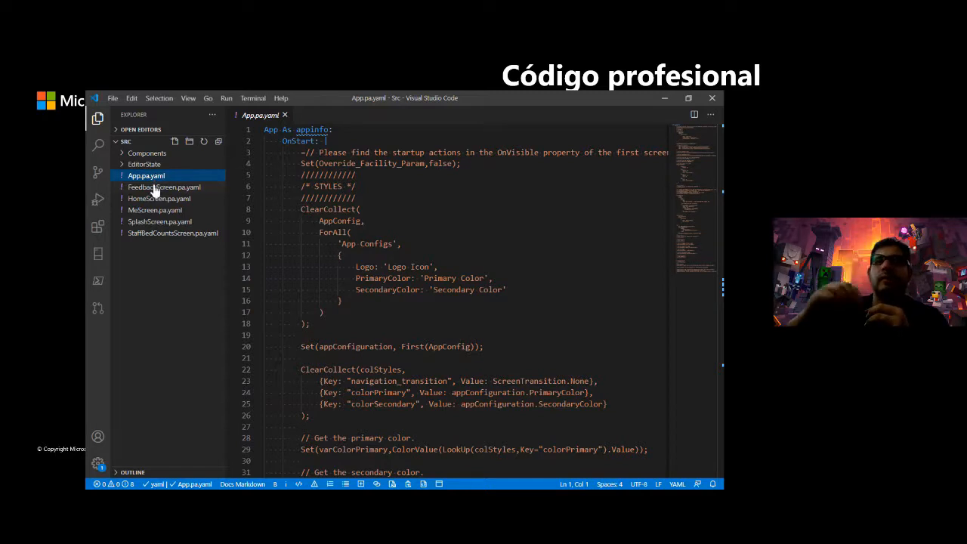
left_click(155, 190)
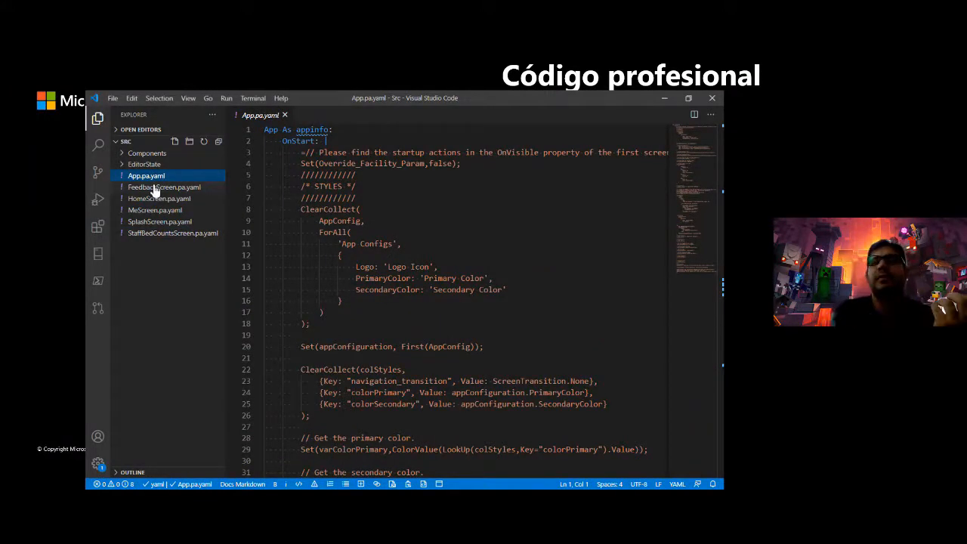
- Cycle twice more through the Feedback, Home, Me, Splash, StaffBedCounts and App YAML files
left_click(155, 190)
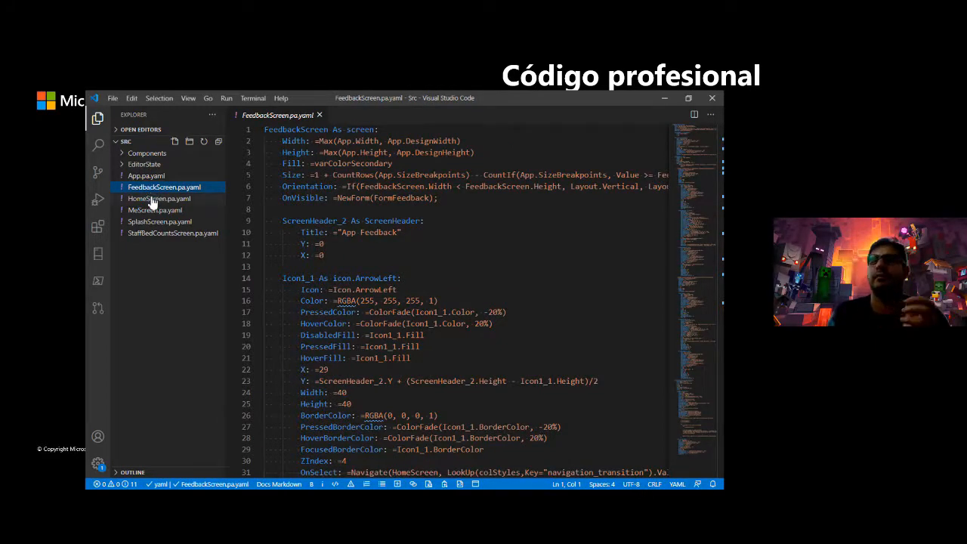
left_click(153, 201)
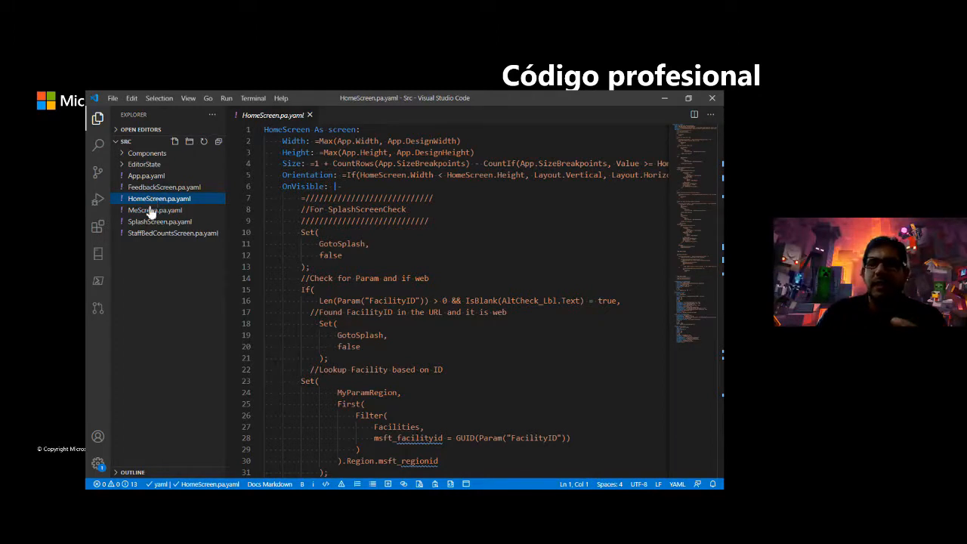
left_click(151, 213)
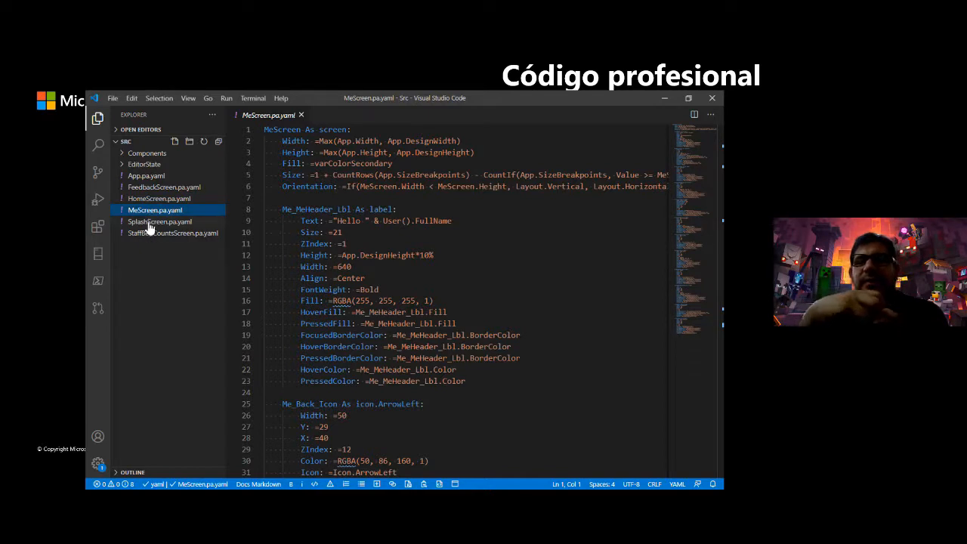
left_click(149, 226)
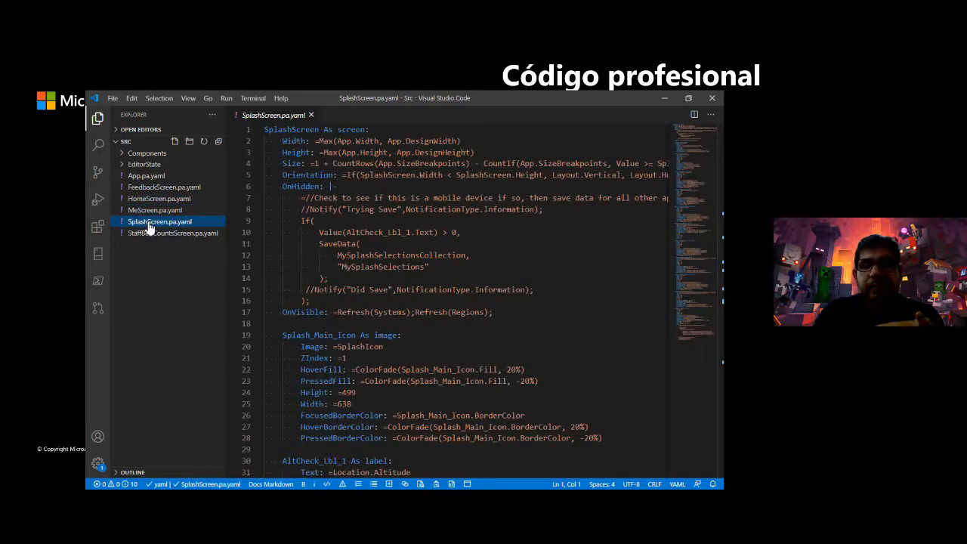
left_click(151, 234)
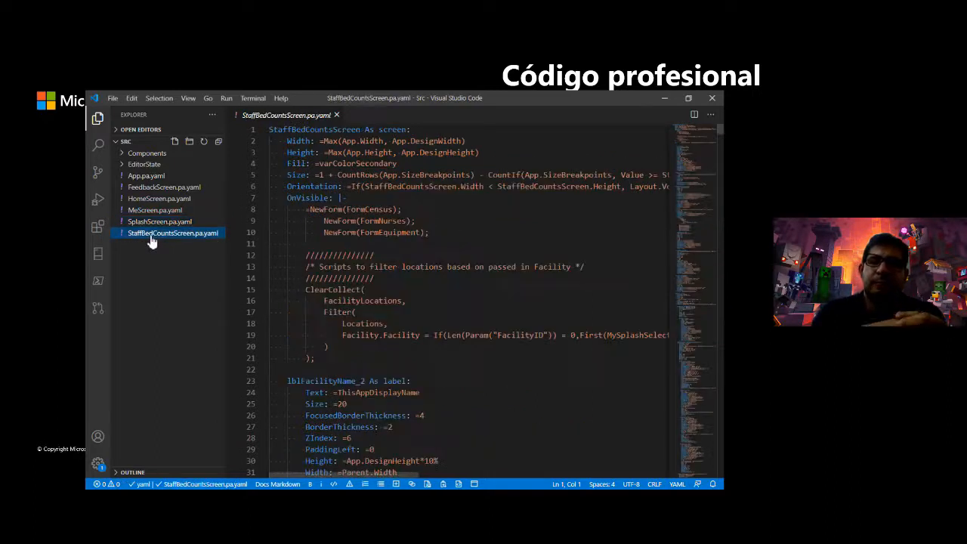
left_click(155, 176)
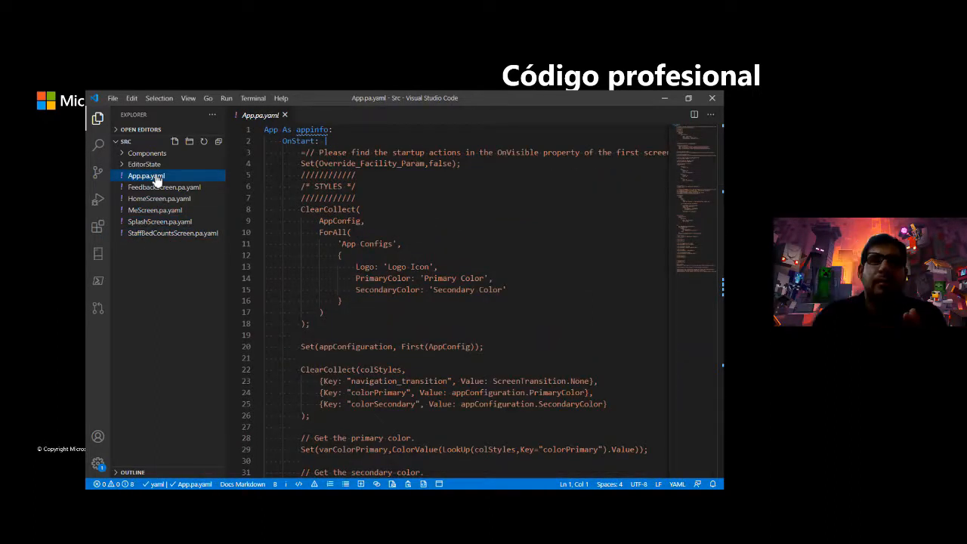
left_click(155, 189)
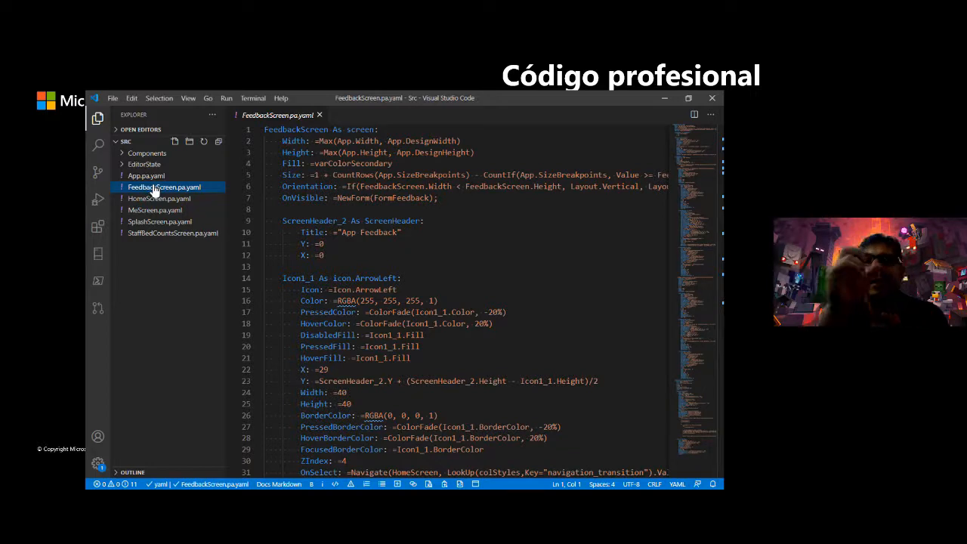
left_click(154, 199)
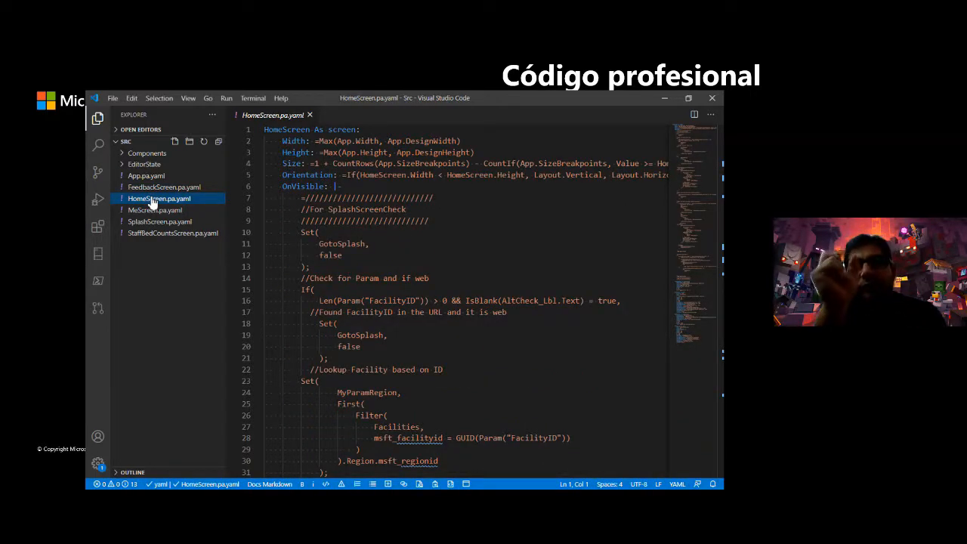
left_click(152, 211)
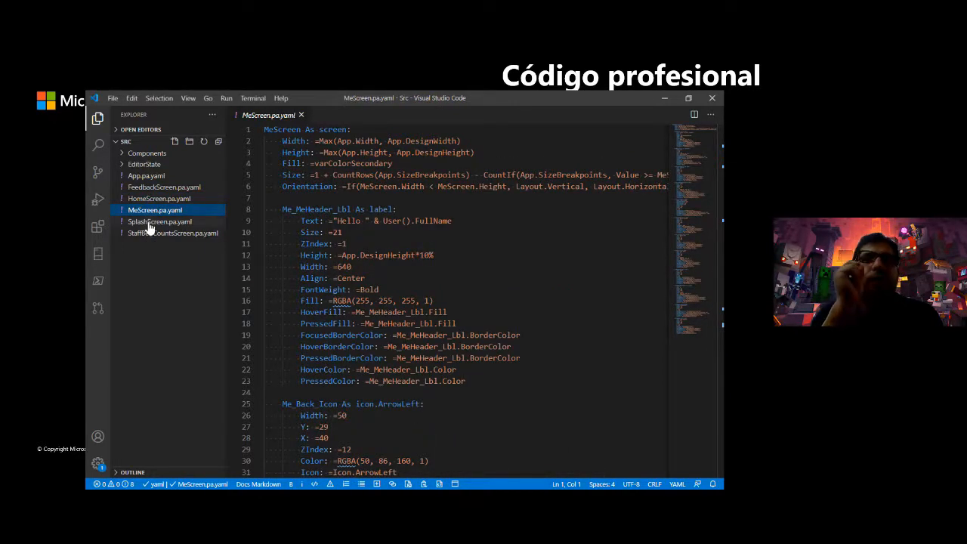
left_click(150, 225)
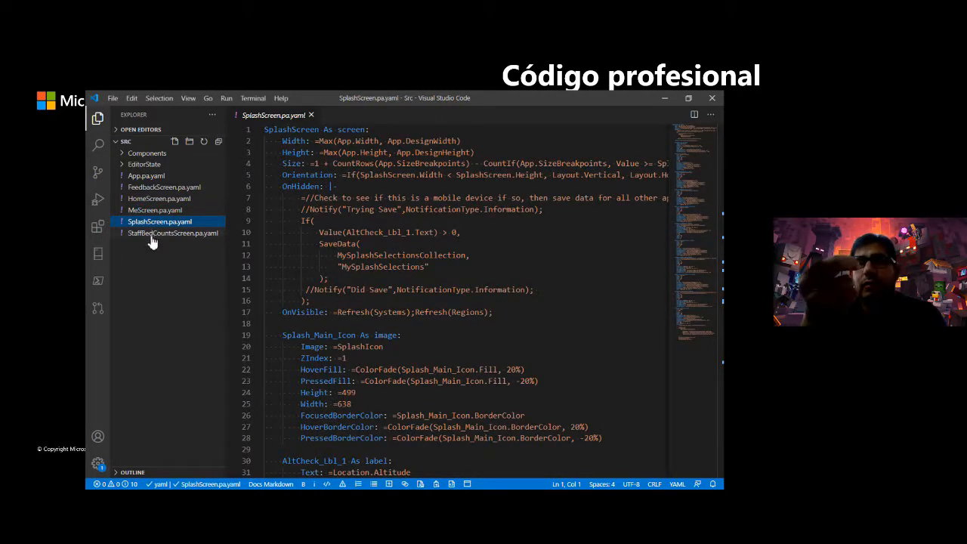
left_click(152, 239)
left_click(155, 177)
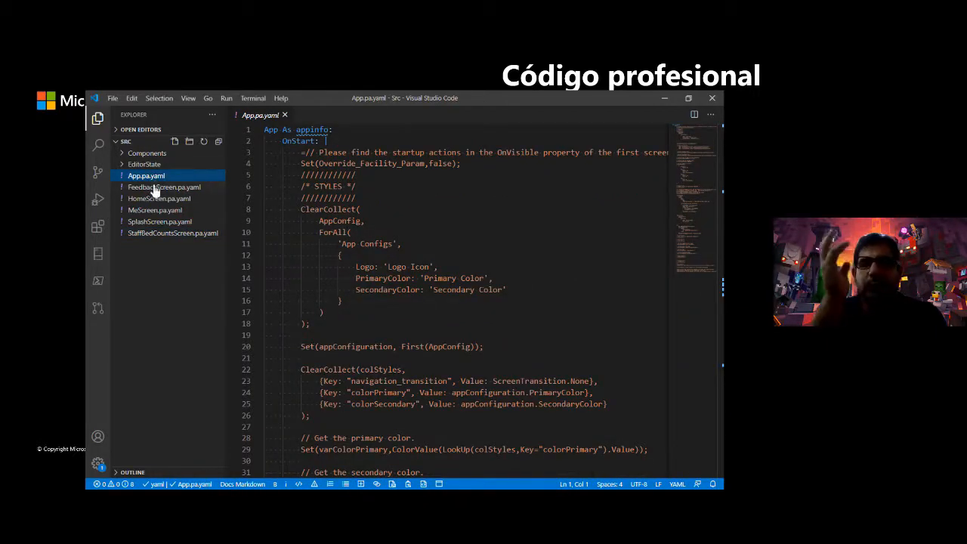
left_click(154, 189)
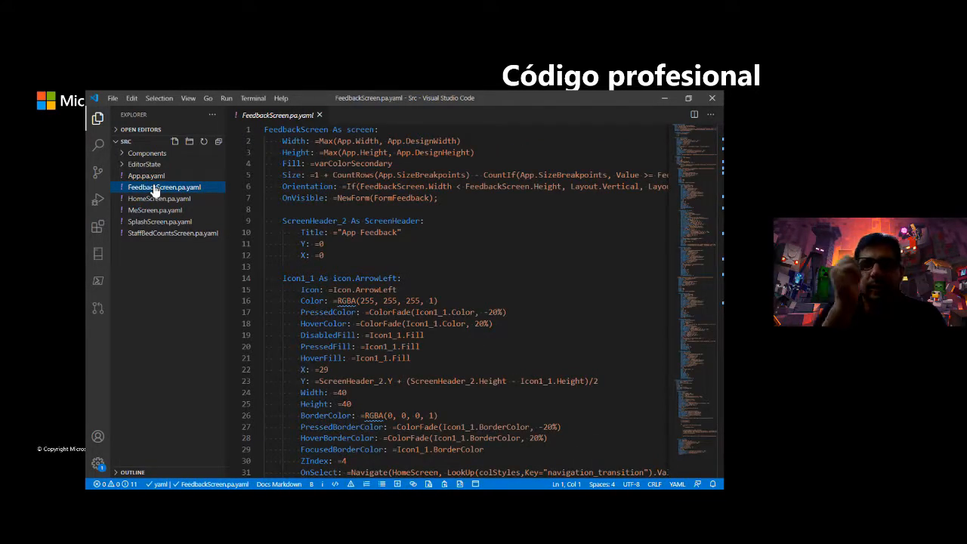
left_click(152, 199)
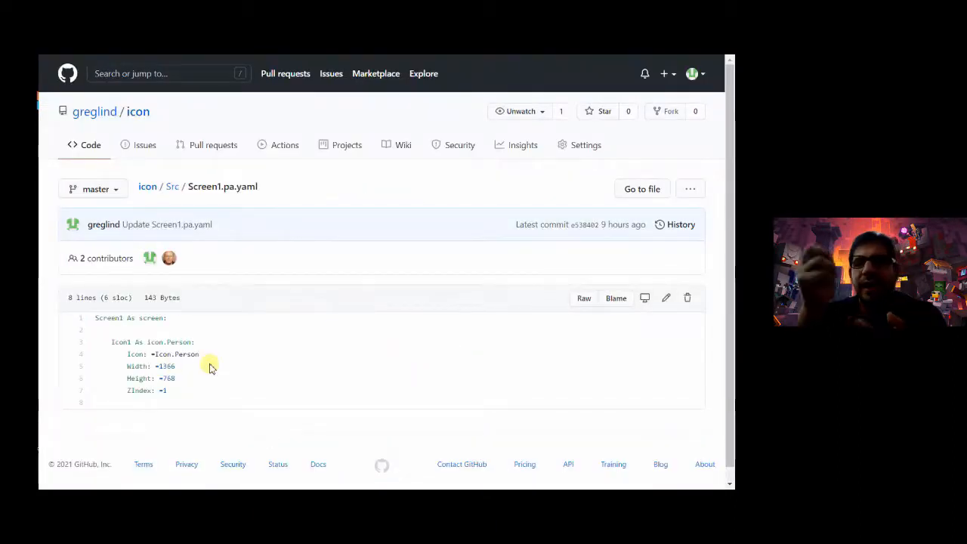
- Change line 4 of Screen1.pa.yaml from Icon.Person to Icon.People and preview the diff
left_click(667, 299)
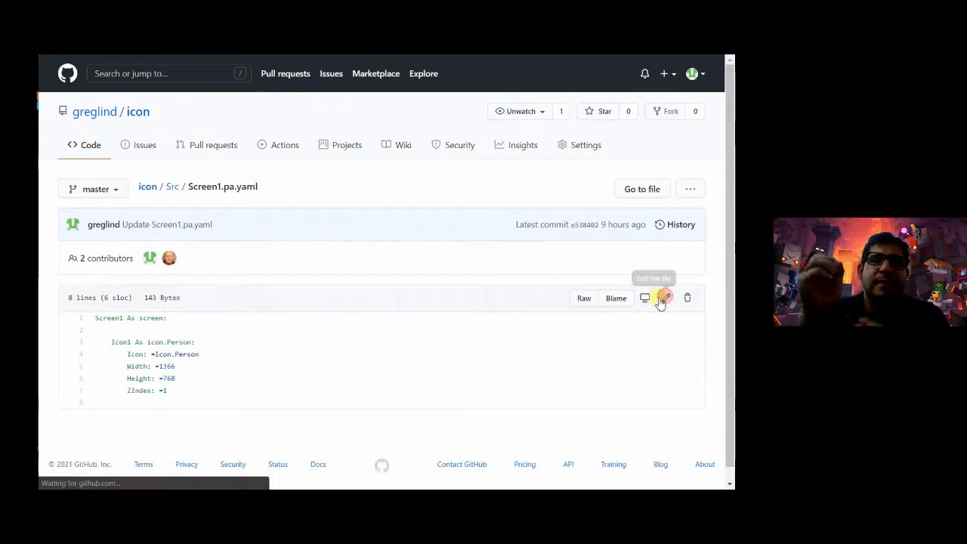
left_click_drag(198, 281, 166, 282)
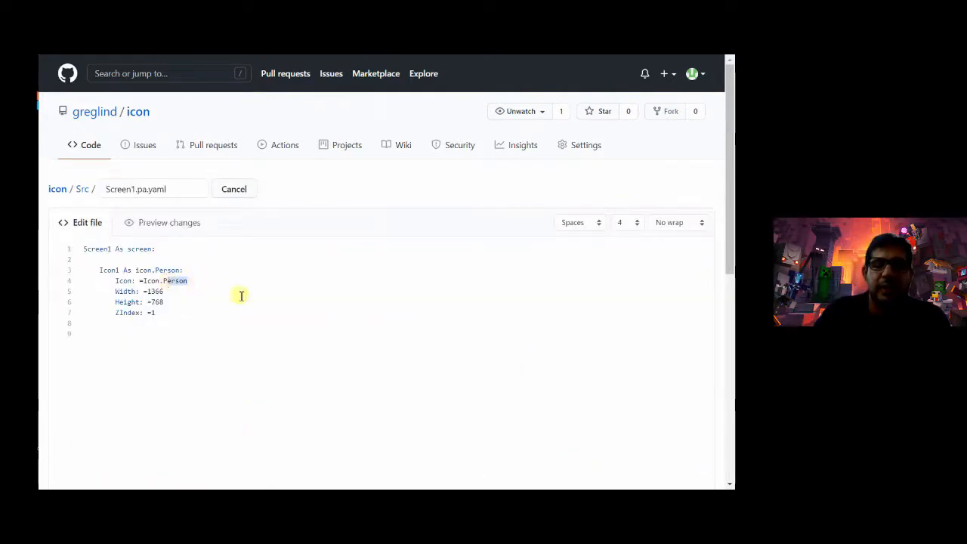
type("e")
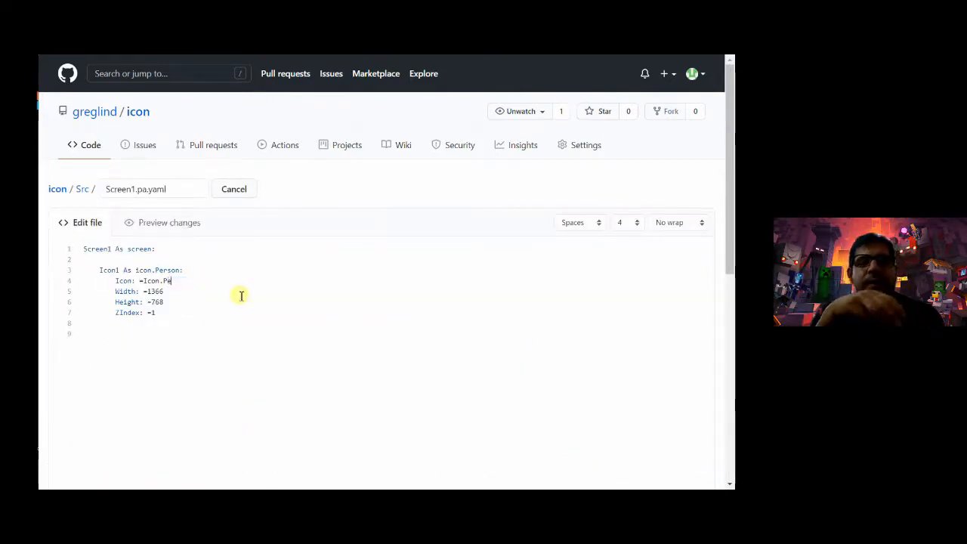
type("ople")
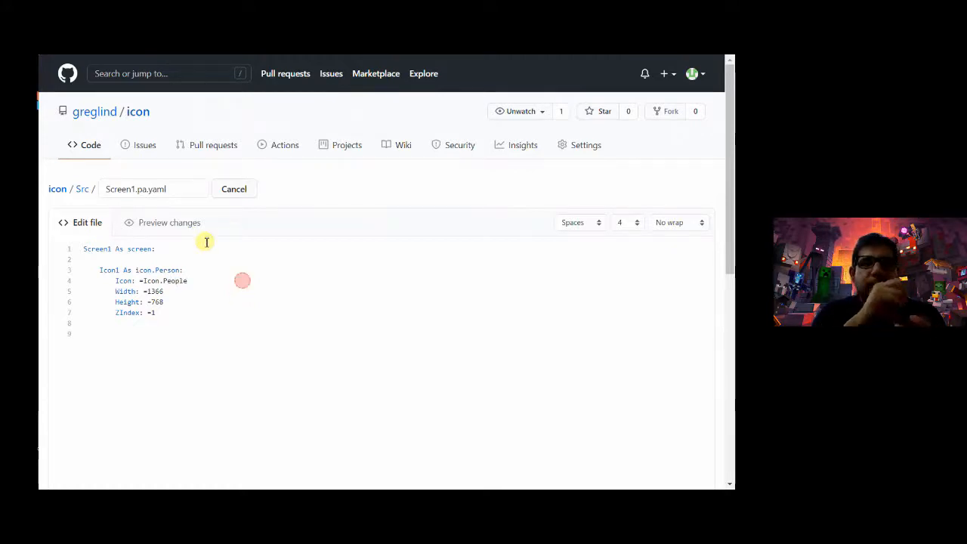
left_click(184, 225)
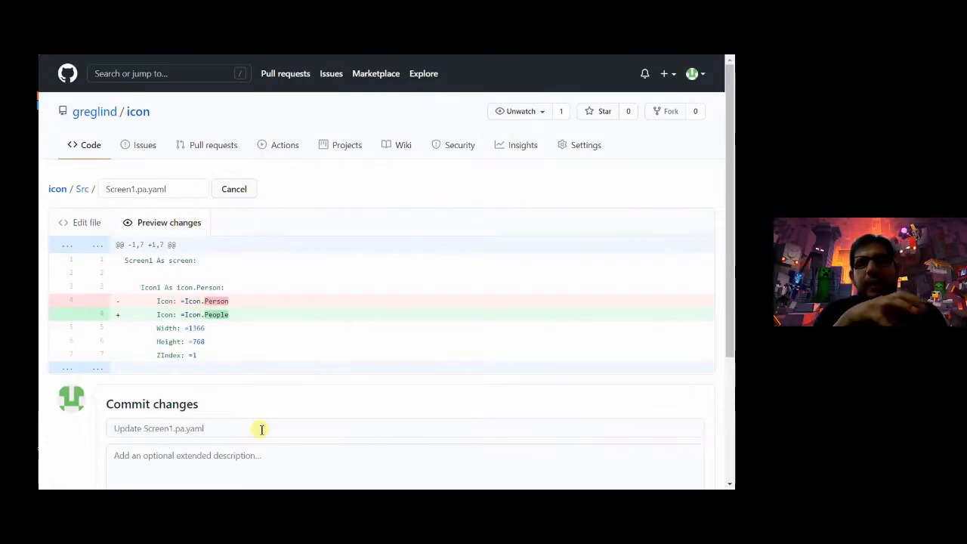
- Commit the Icon.People edit with description 'Collaborating with Others', then switch to Power Apps Studio
scroll(262, 429, "down", 3)
left_click(191, 278)
type("Collaborating with Others!")
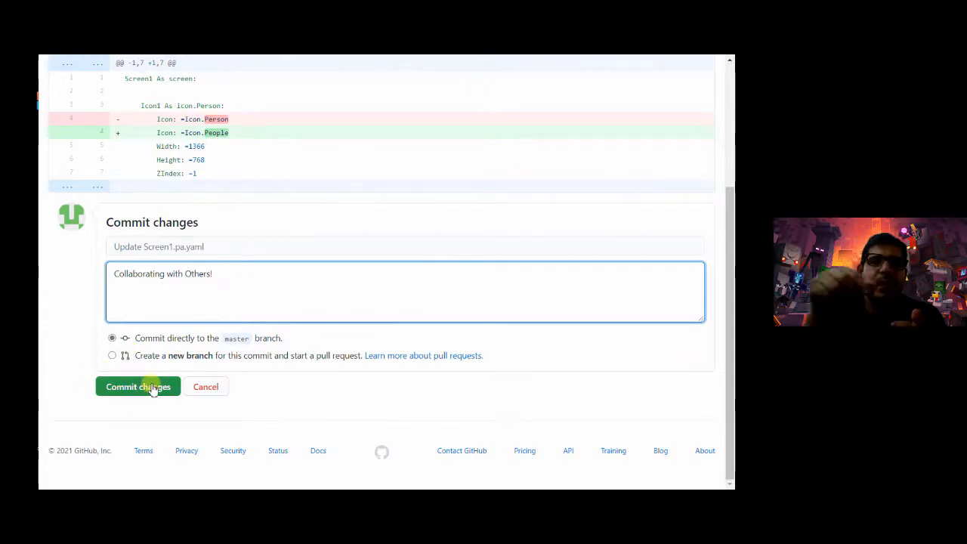
left_click(154, 388)
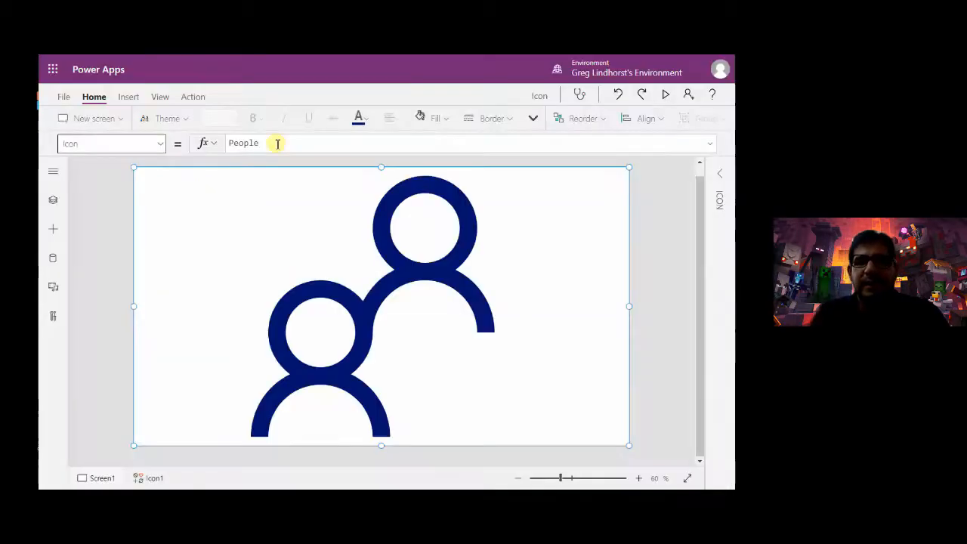
left_click(276, 144)
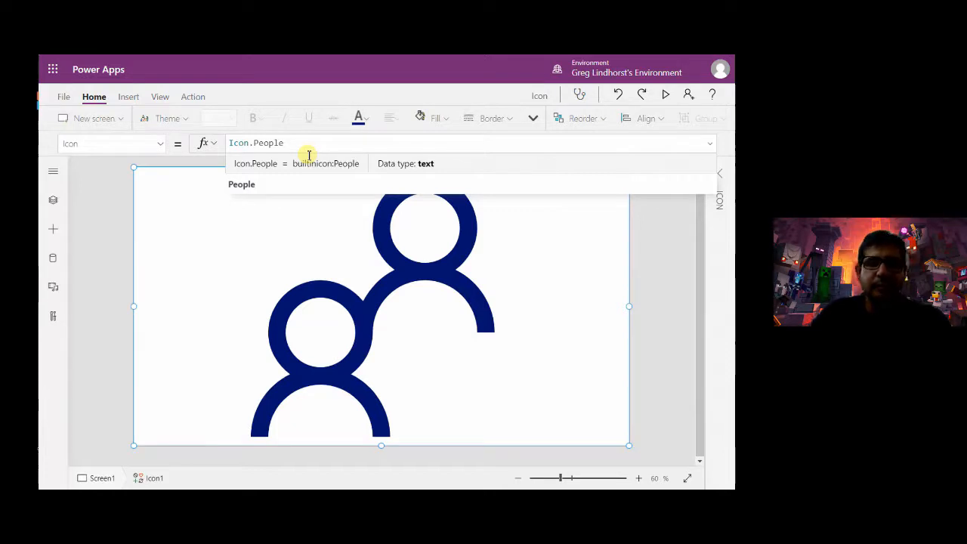
- Play the Power Apps icon demo, show the Screen1.pa.yaml page, then advance to the traits slide
left_click(469, 285)
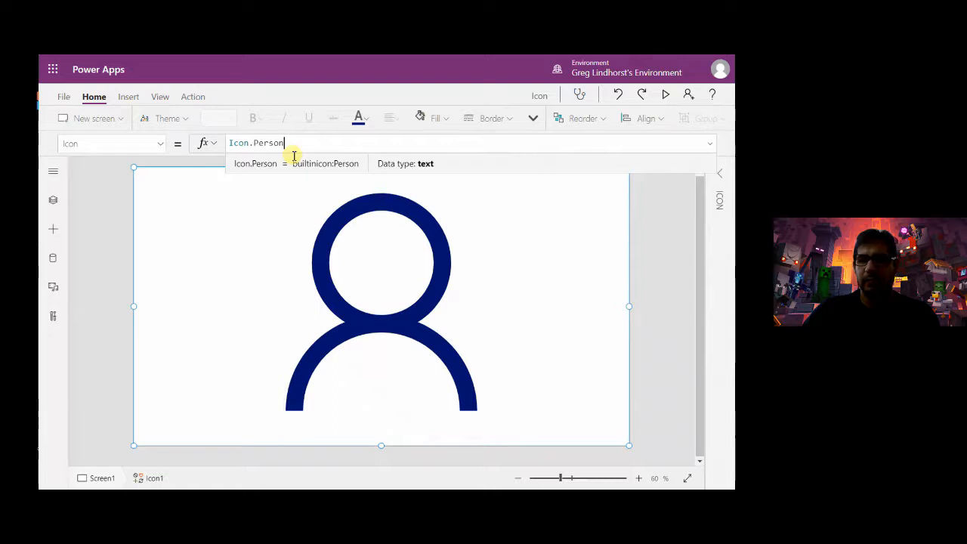
left_click(515, 280)
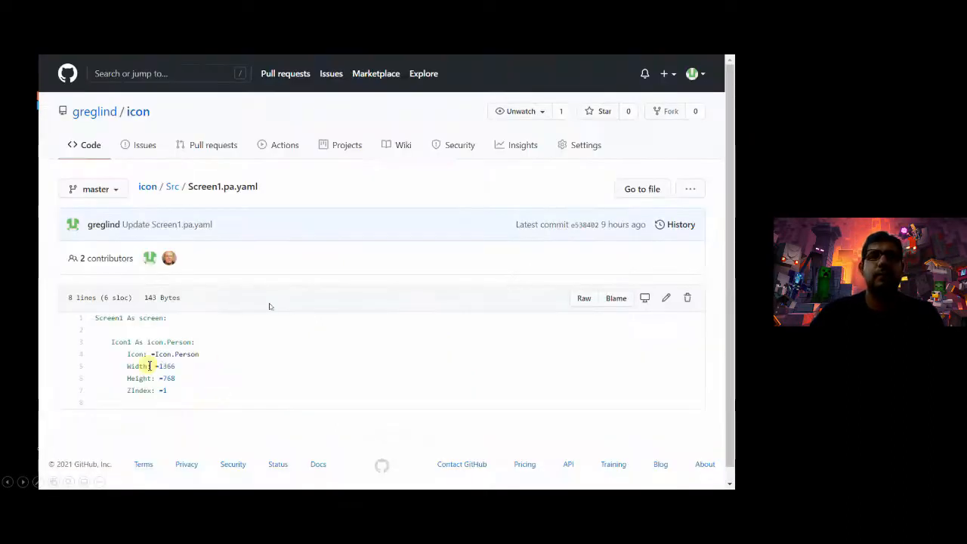
left_click(363, 374)
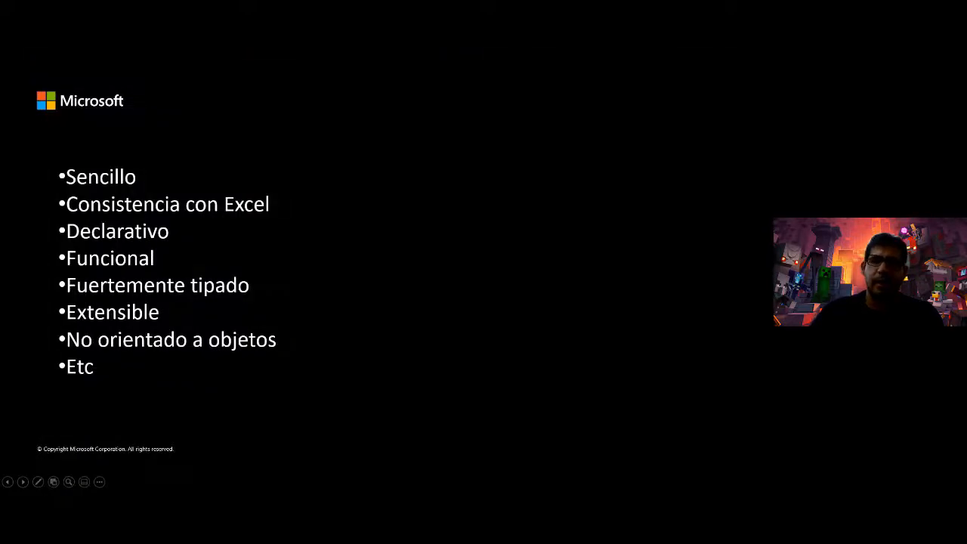
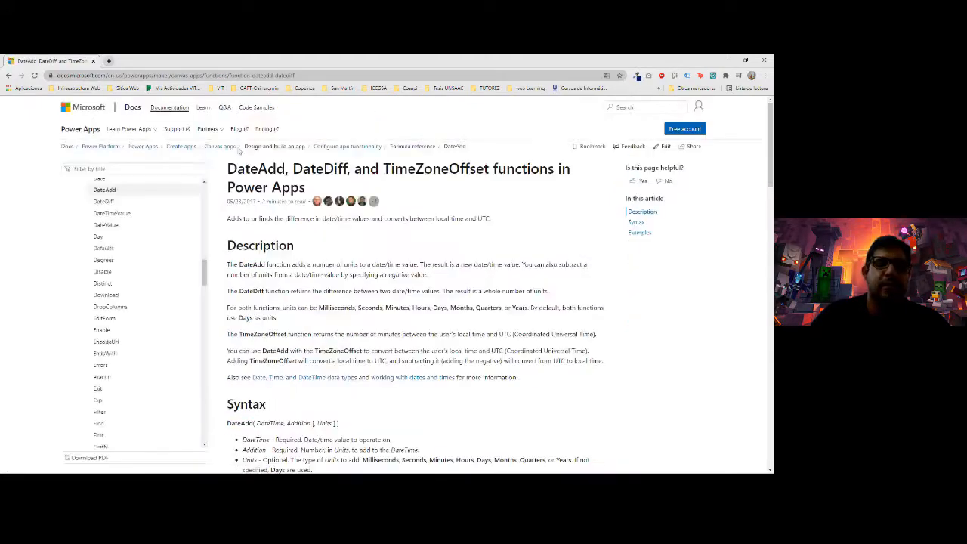
- Review the DateAdd and DateDiff doc examples, highlighting the yyyy hh:mm date format
scroll(295, 308, "down", 2)
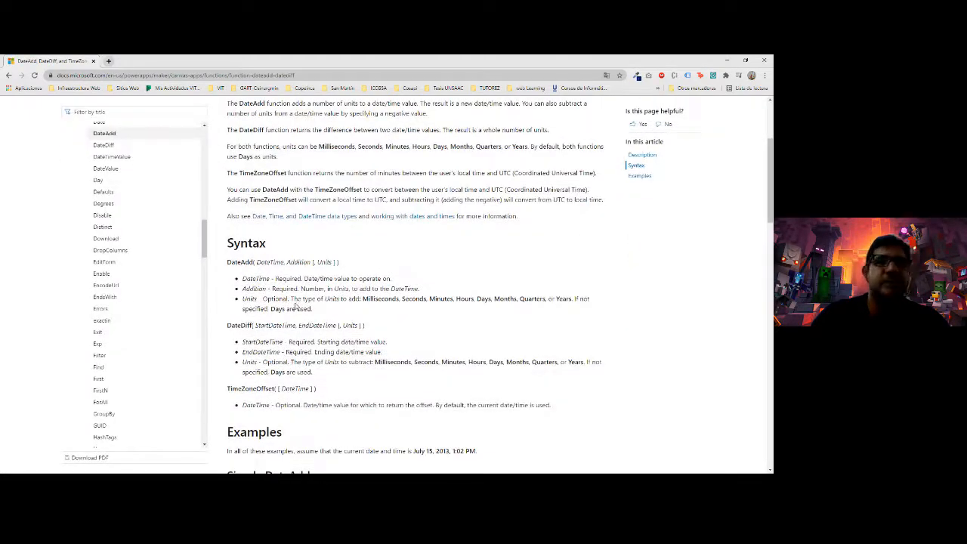
scroll(295, 307, "down", 5)
scroll(237, 247, "up", 3)
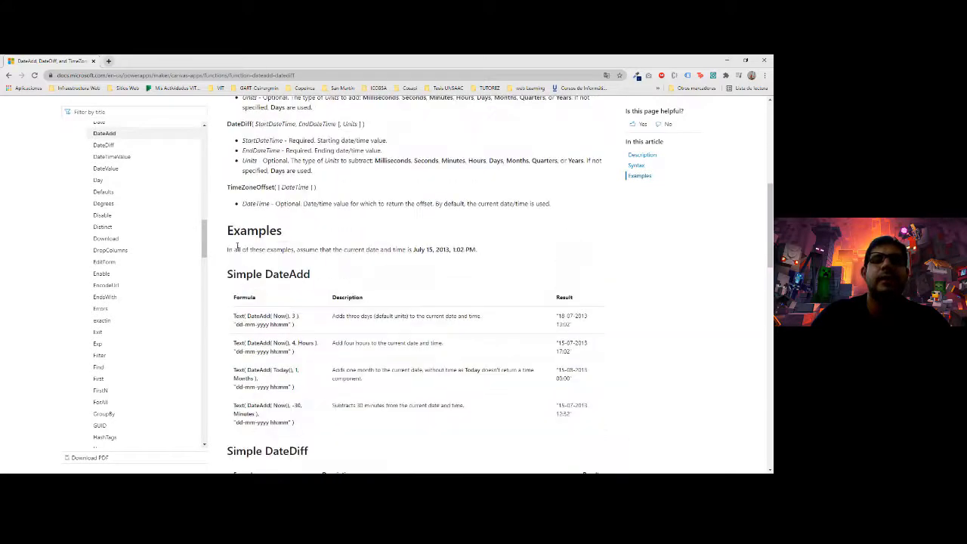
scroll(252, 259, "up", 3)
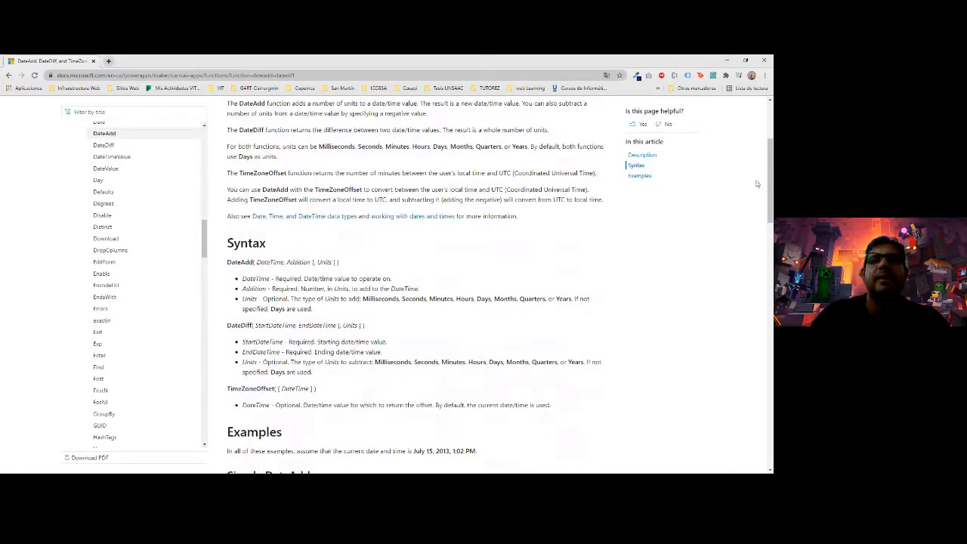
scroll(249, 220, "up", 3)
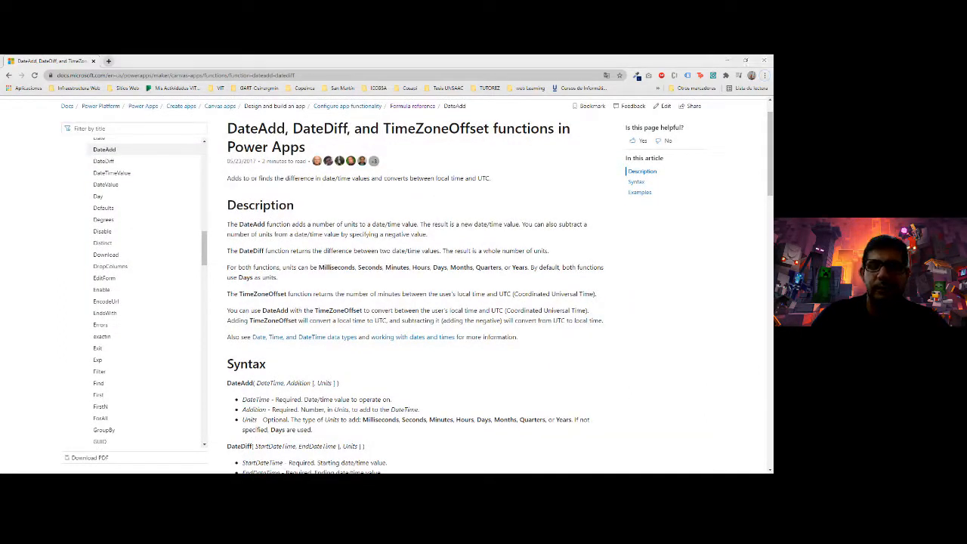
key("alt+Tab")
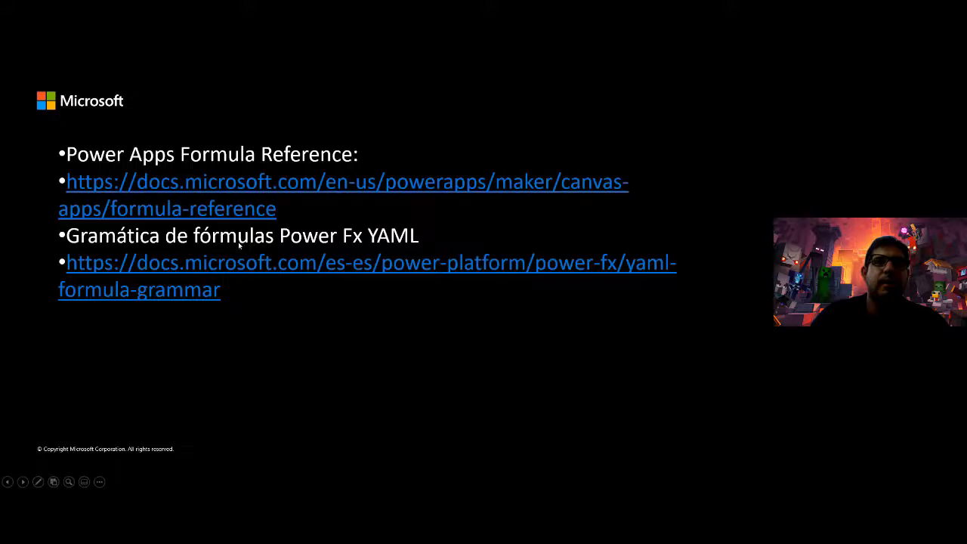
key("alt+Tab")
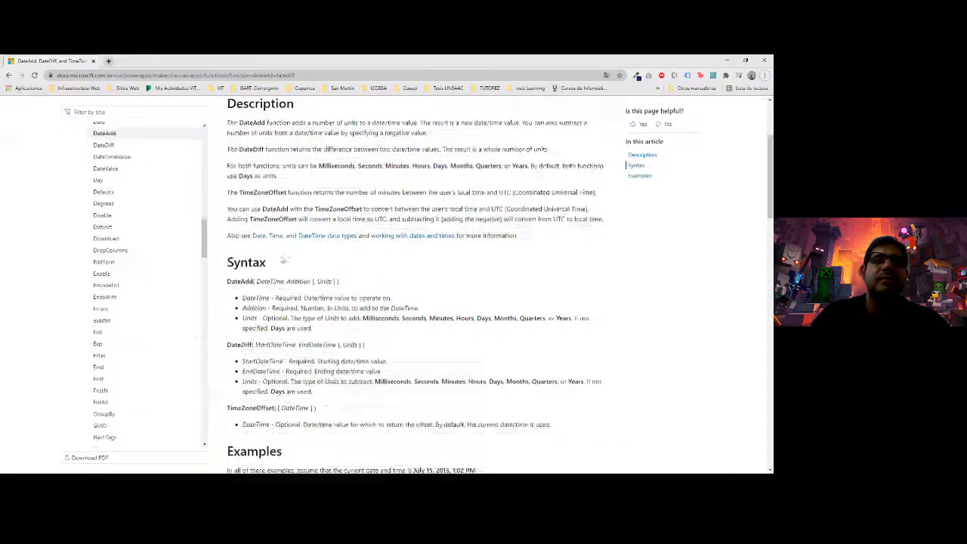
scroll(292, 284, "down", 5)
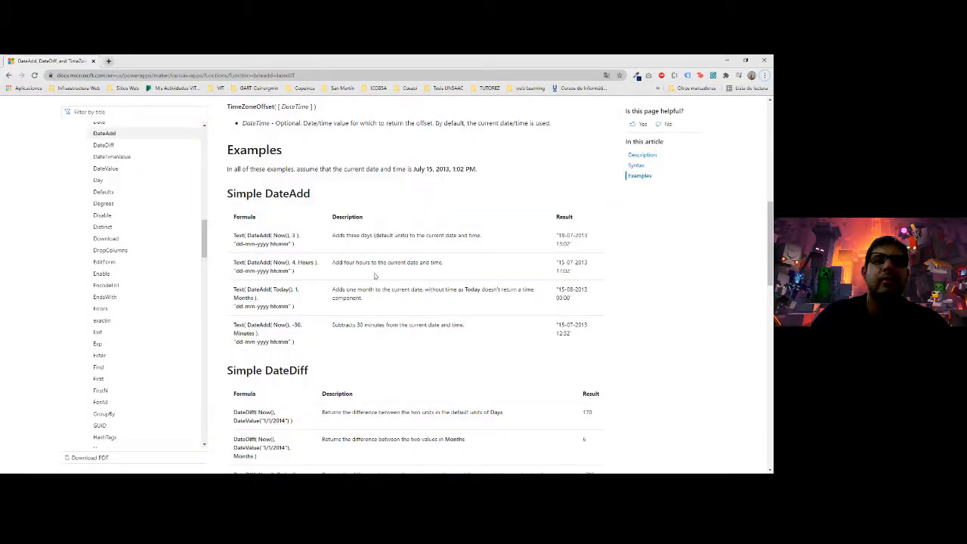
left_click_drag(259, 243, 288, 244)
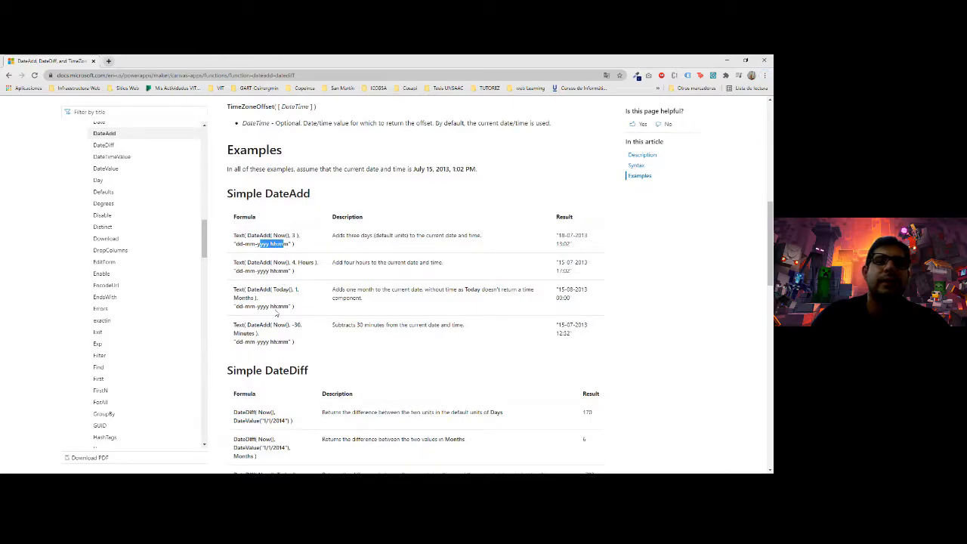
scroll(277, 313, "down", 8)
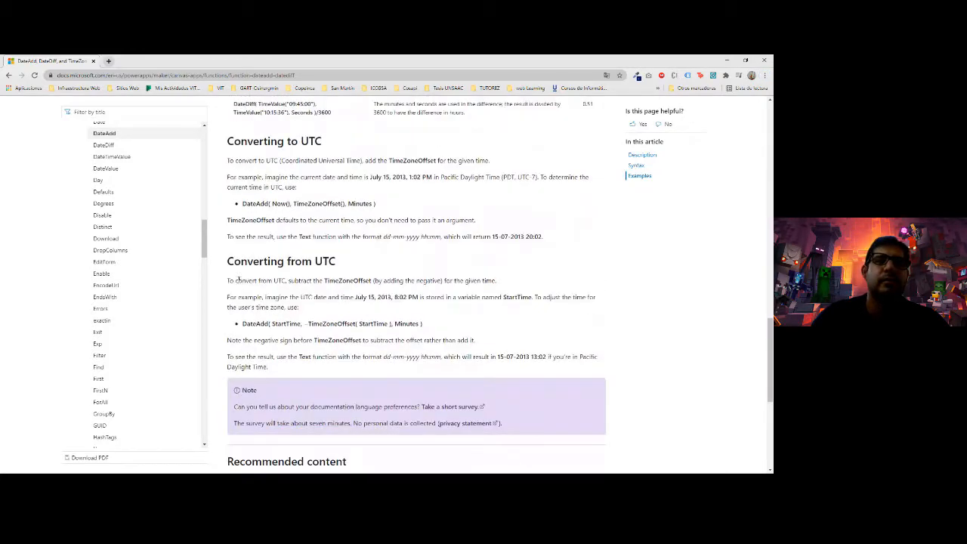
scroll(239, 280, "down", 3)
scroll(323, 293, "down", 1)
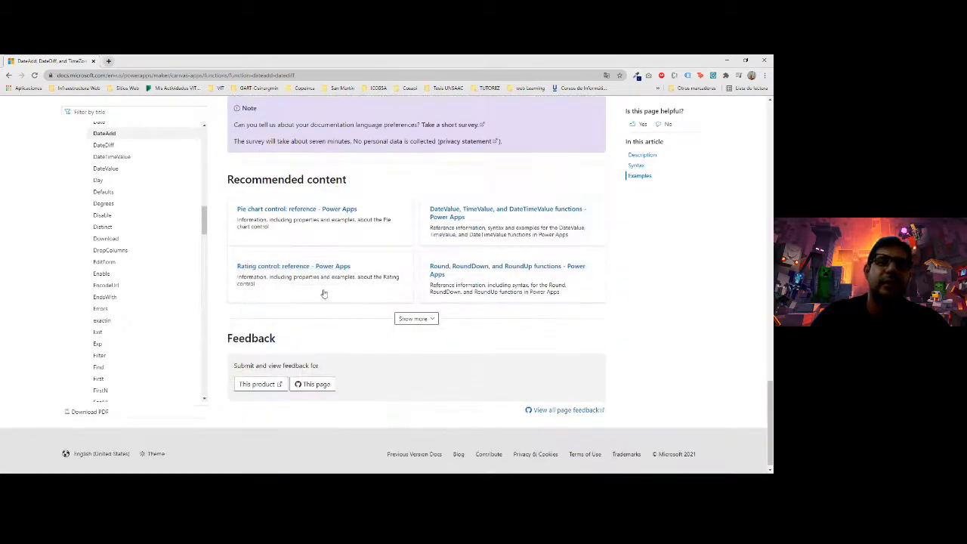
- Open the Power Fx YAML grammar article from the slideshow's reference links slide
key("alt+Tab")
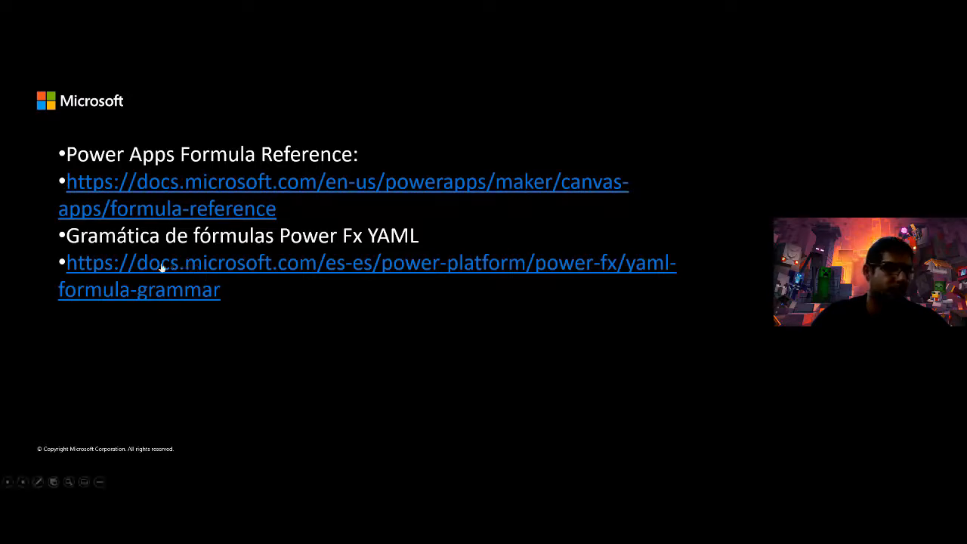
left_click(226, 296)
left_click(213, 290)
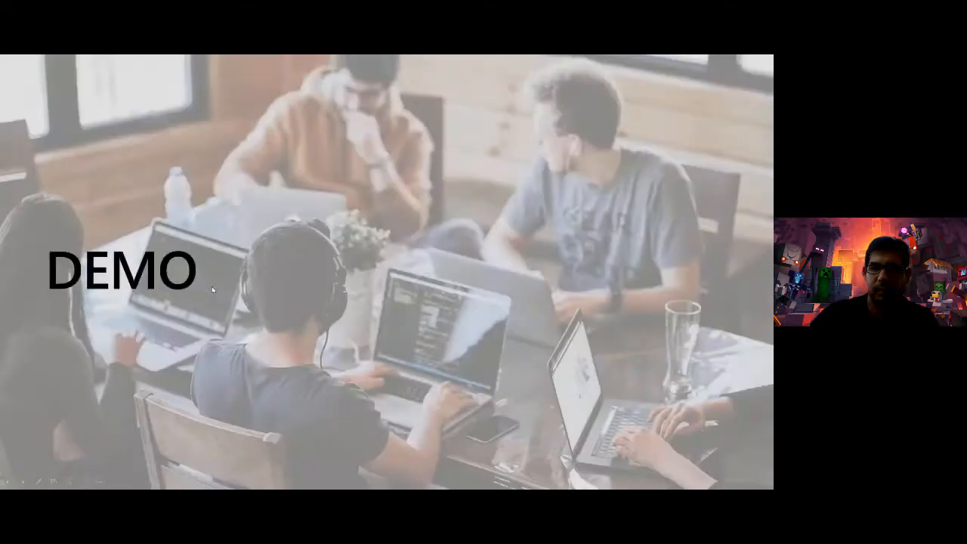
left_click(212, 290)
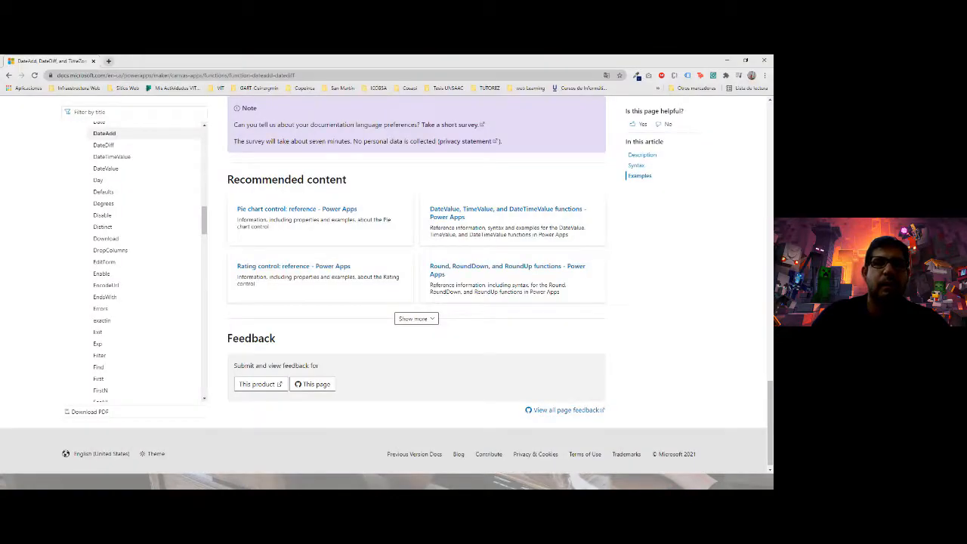
key("alt+Tab")
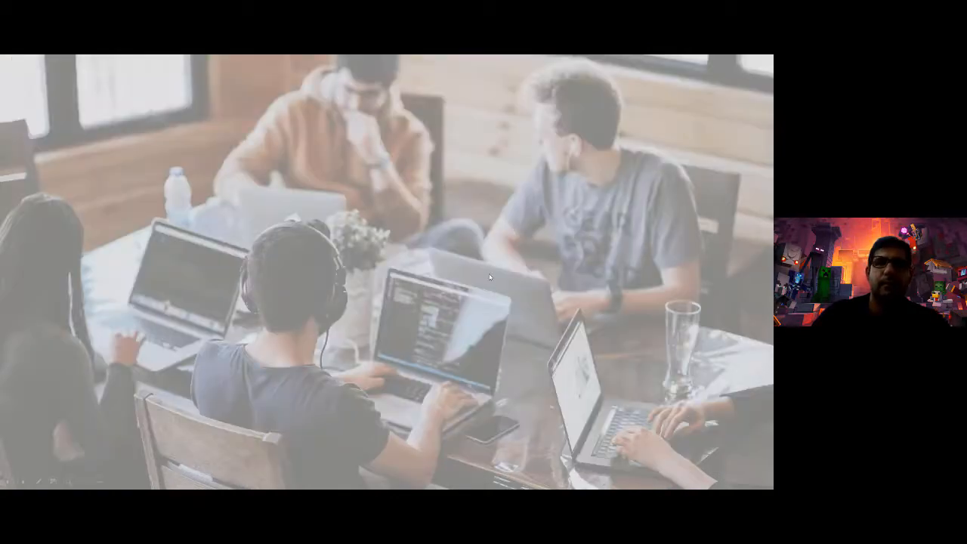
left_click(490, 277)
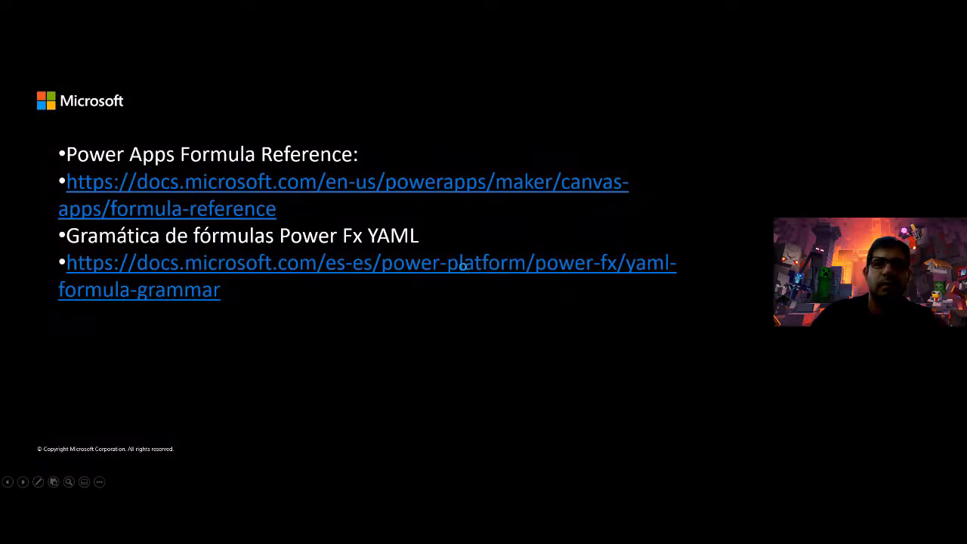
left_click(463, 265)
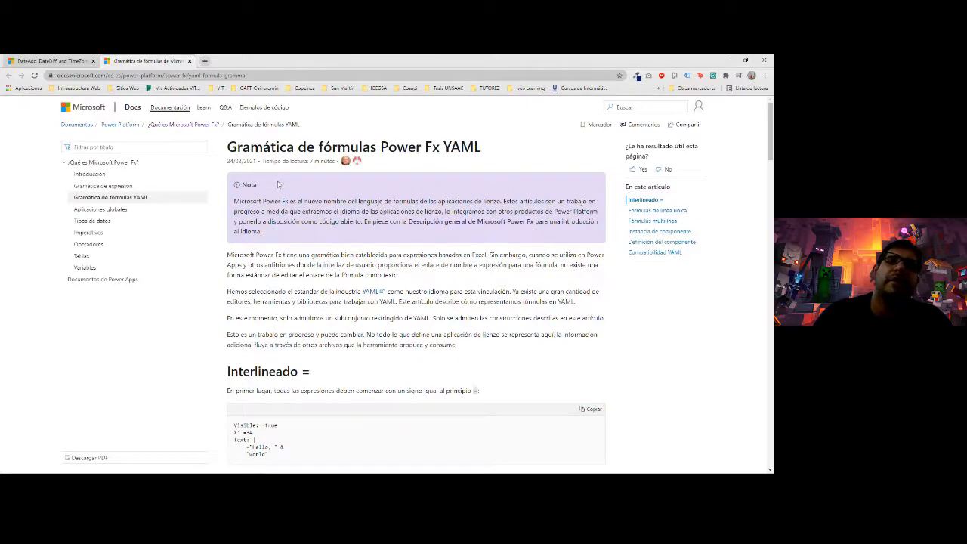
- Read the YAML grammar article to its end, highlighting YAML, then minimize the browser
double_click(460, 147)
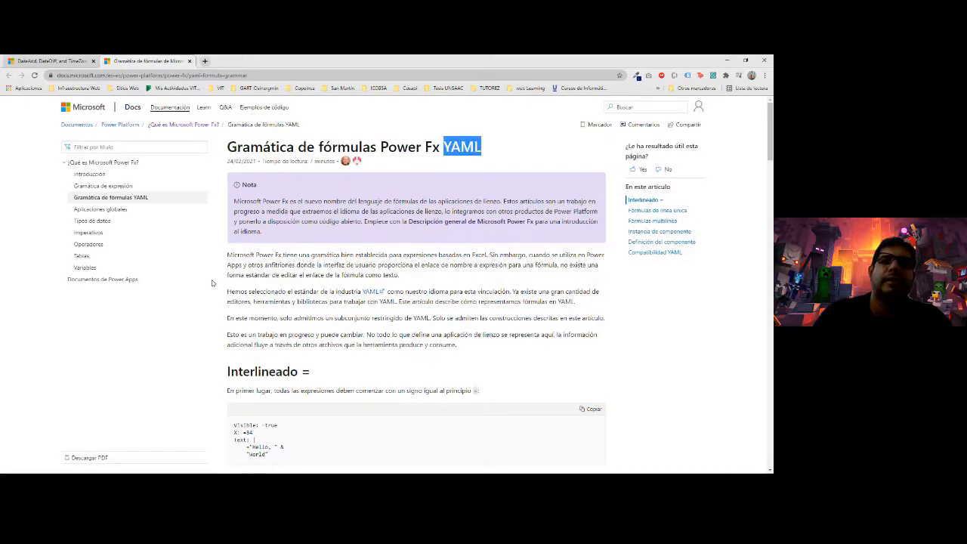
scroll(215, 281, "down", 5)
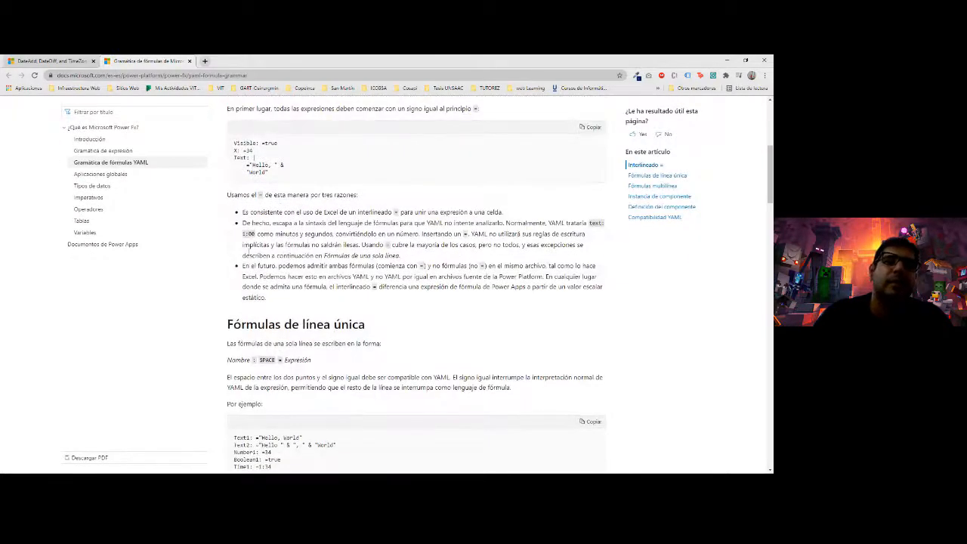
scroll(249, 251, "down", 3)
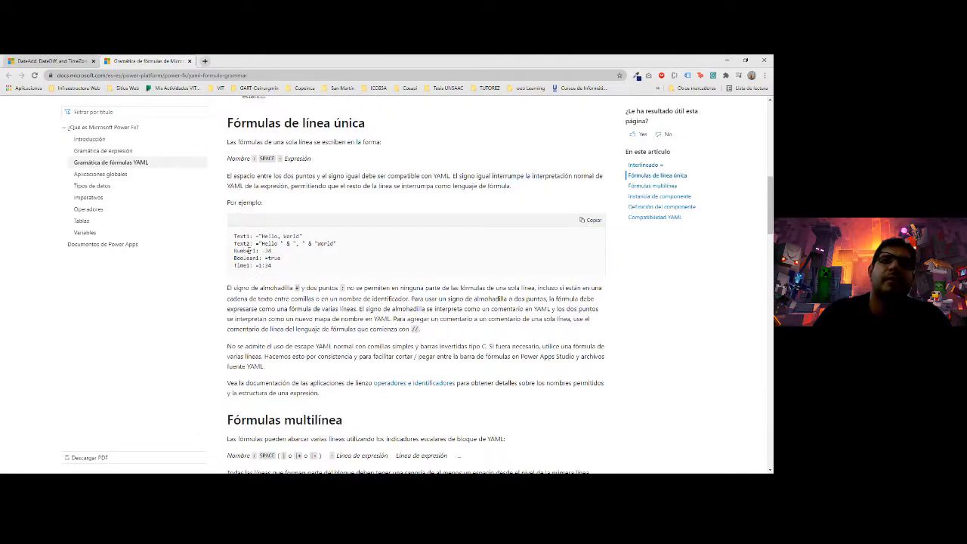
scroll(249, 251, "down", 6)
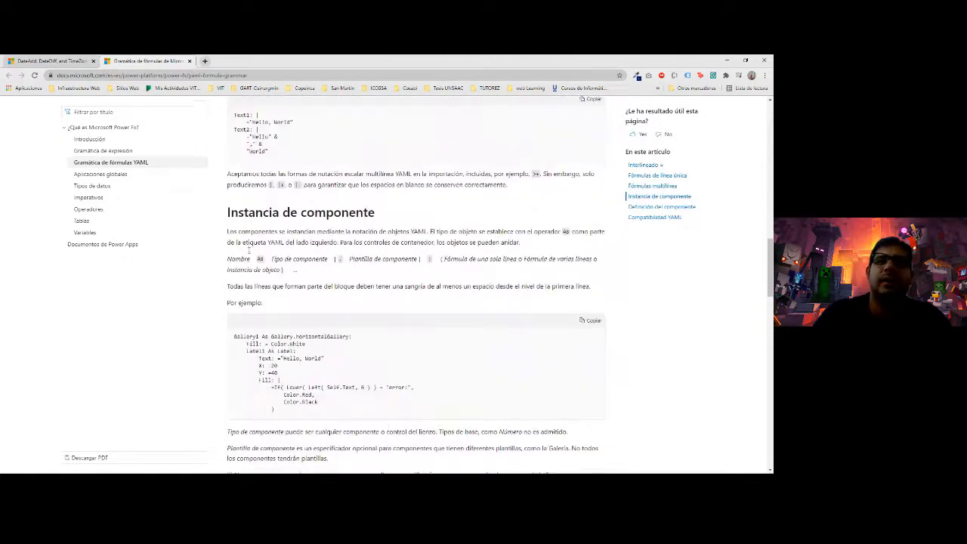
scroll(248, 250, "down", 5)
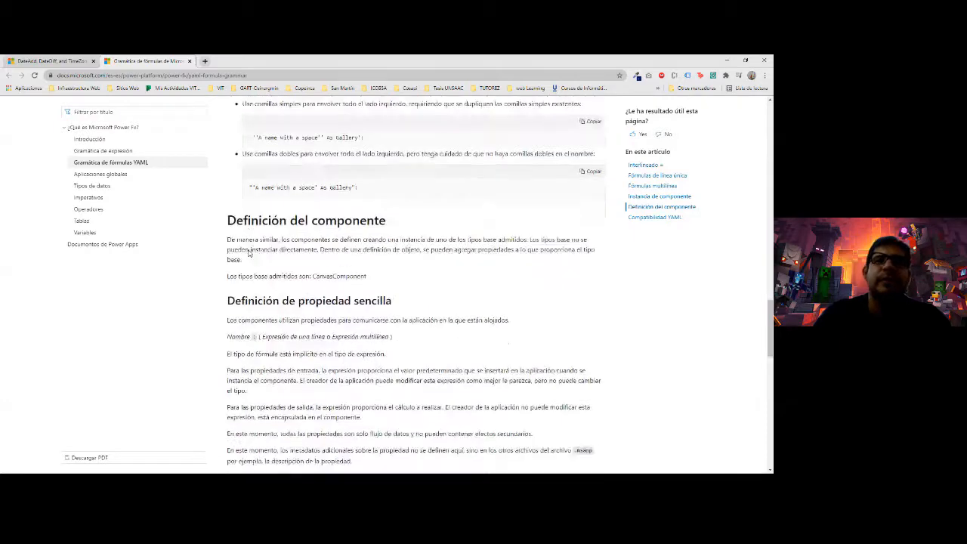
scroll(249, 252, "down", 8)
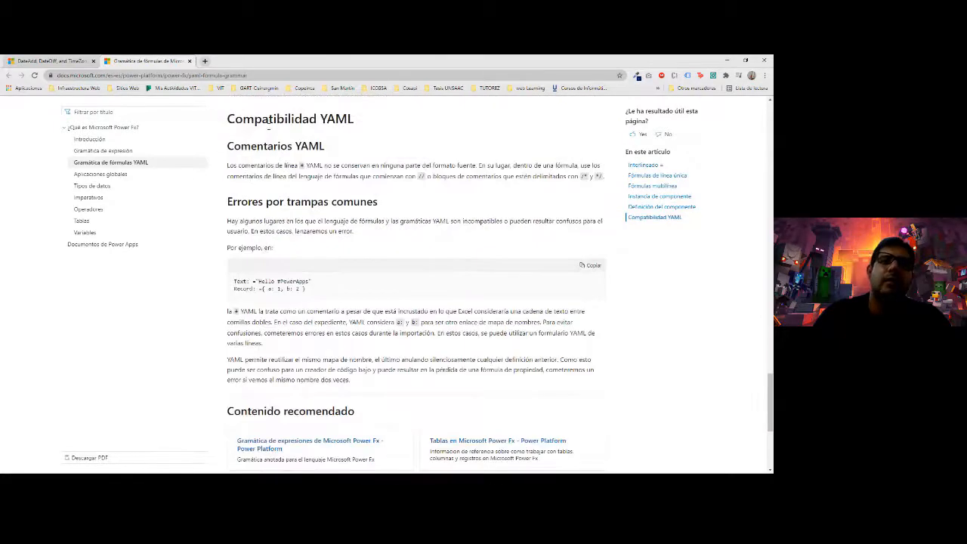
double_click(336, 119)
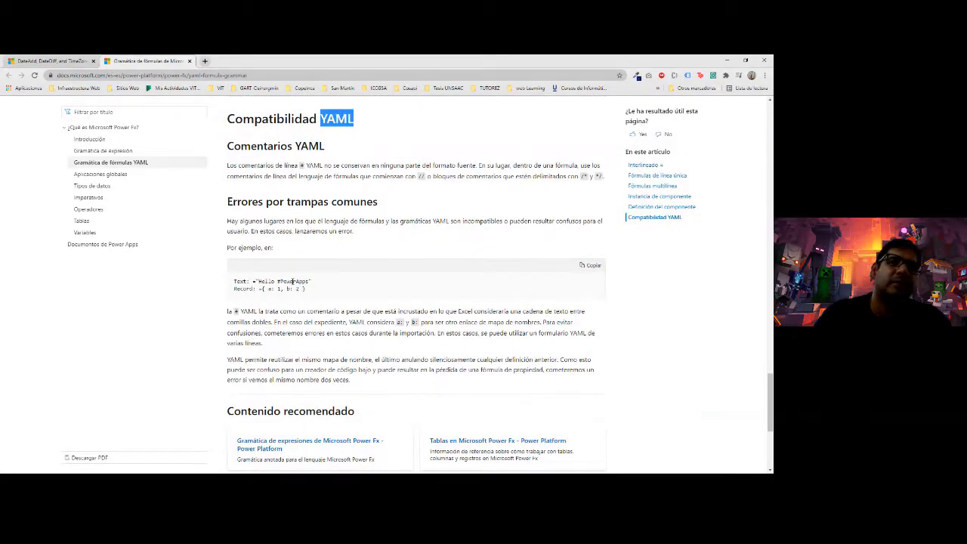
scroll(293, 281, "down", 3)
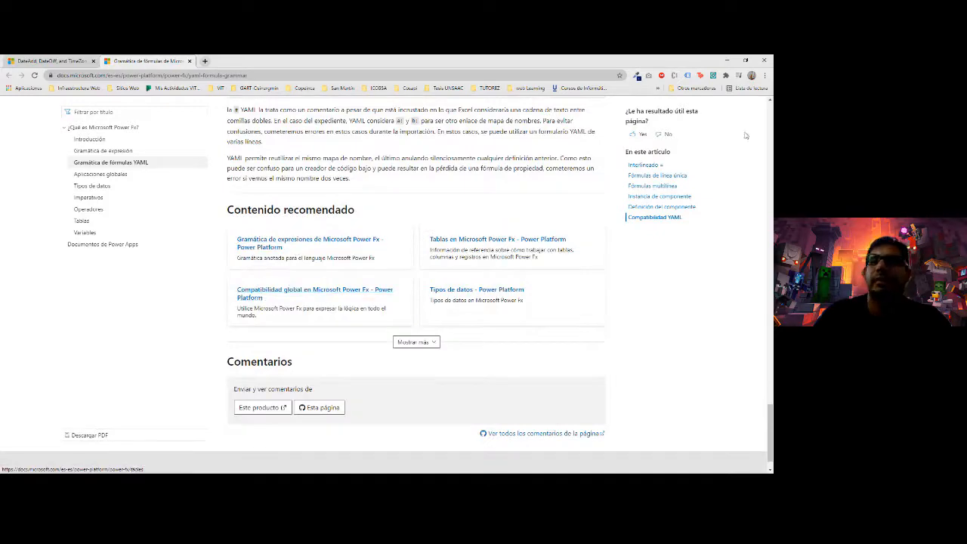
left_click(726, 59)
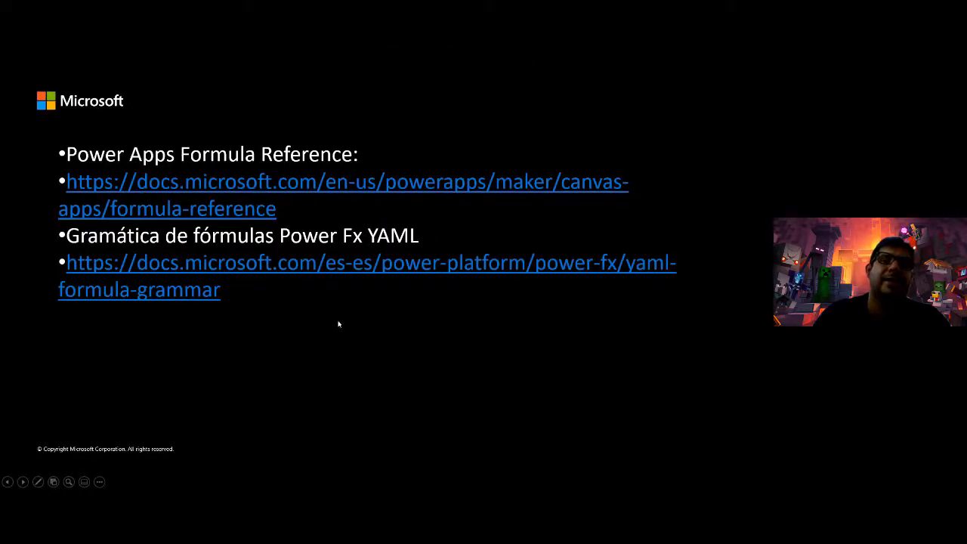
- Advance to the DEMO slide and load login.microsoftonline.com in a new browser tab
key("Right")
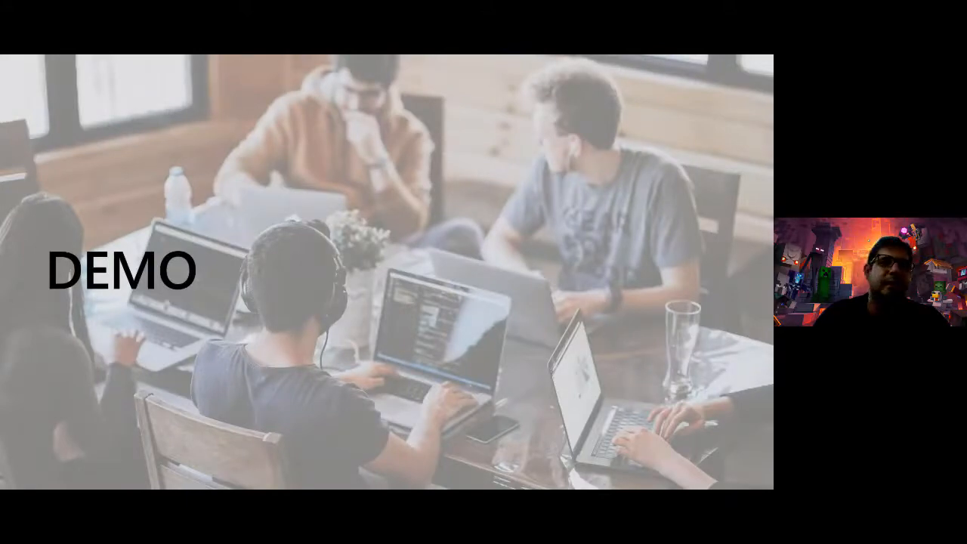
key("alt+Tab")
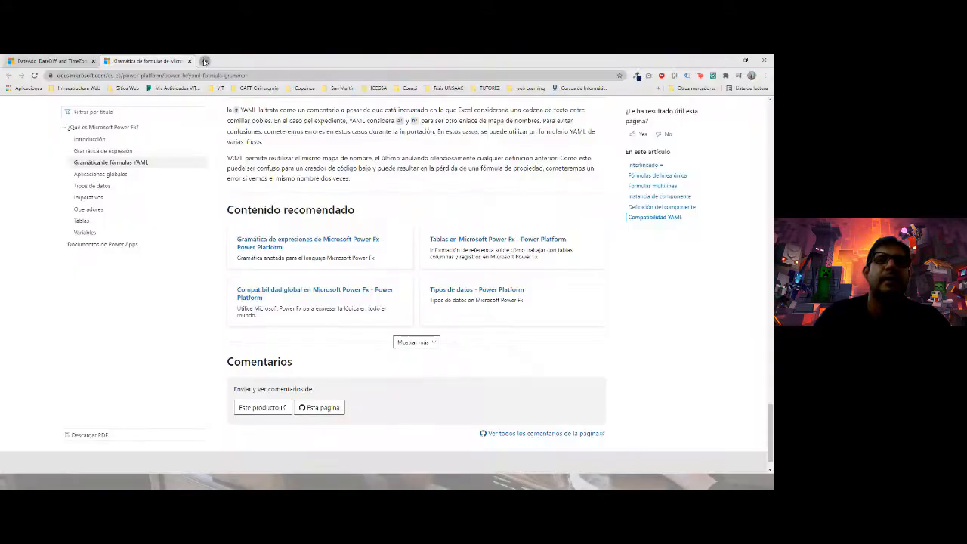
key("ctrl+t")
type("login")
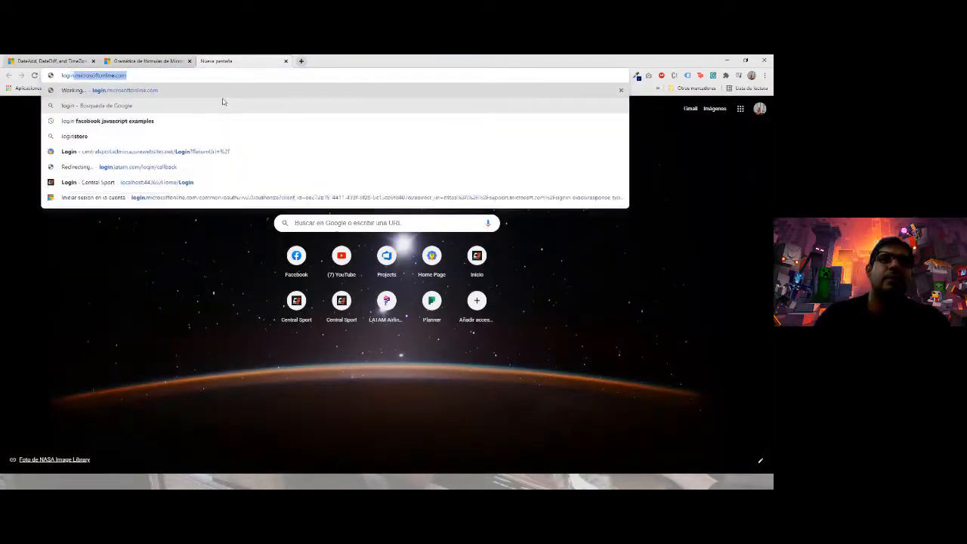
key("Return")
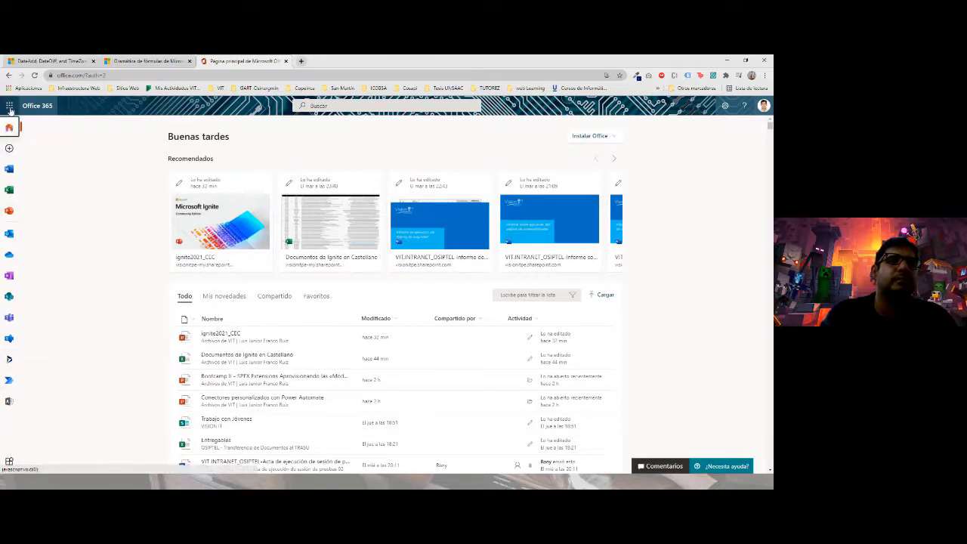
- Open Power Apps from the Office apps list and create a blank phone canvas app named 'HowerA'
left_click(9, 110)
left_click(32, 304)
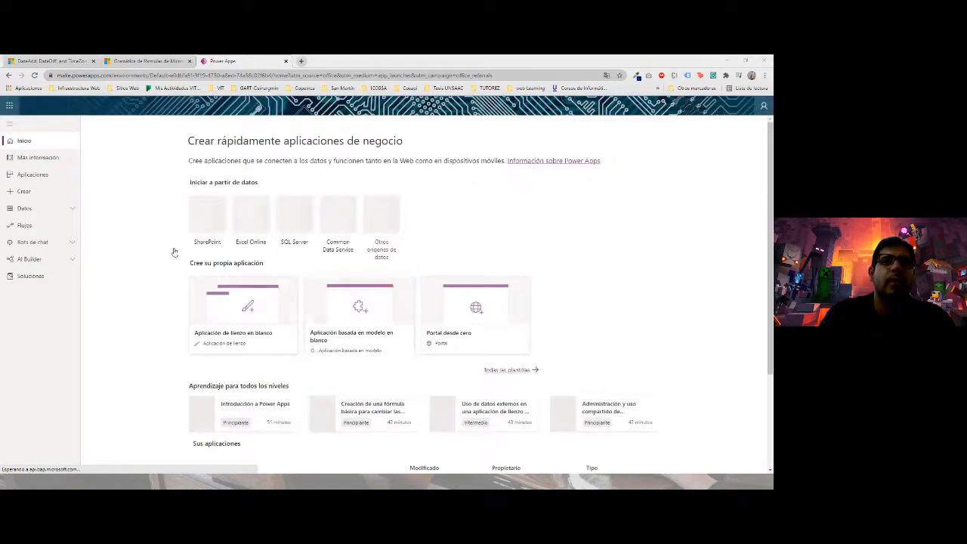
left_click(230, 340)
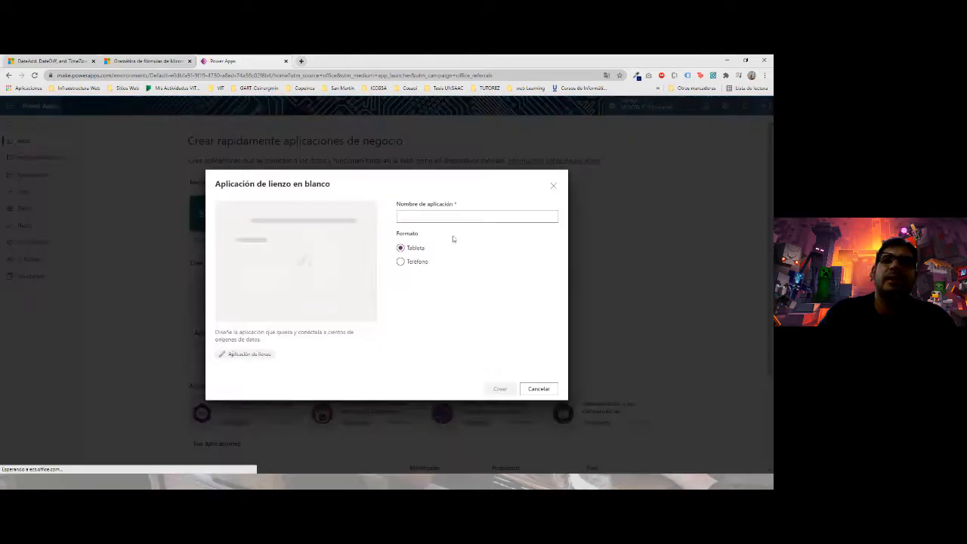
left_click(415, 262)
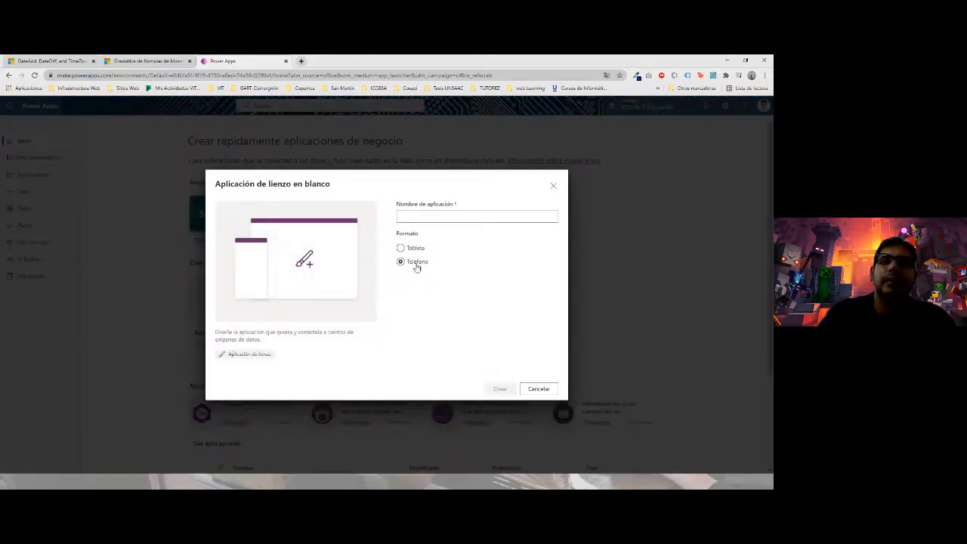
left_click(414, 218)
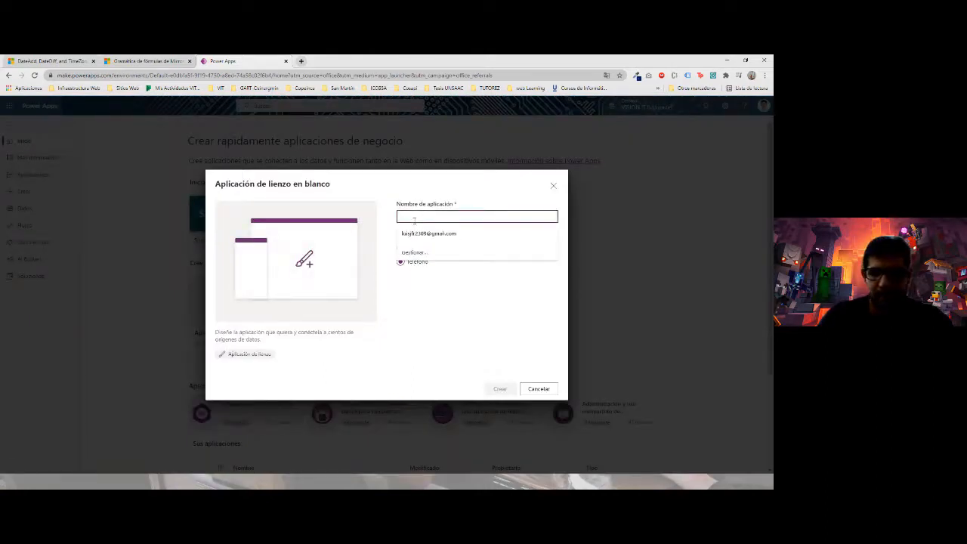
type("Hor")
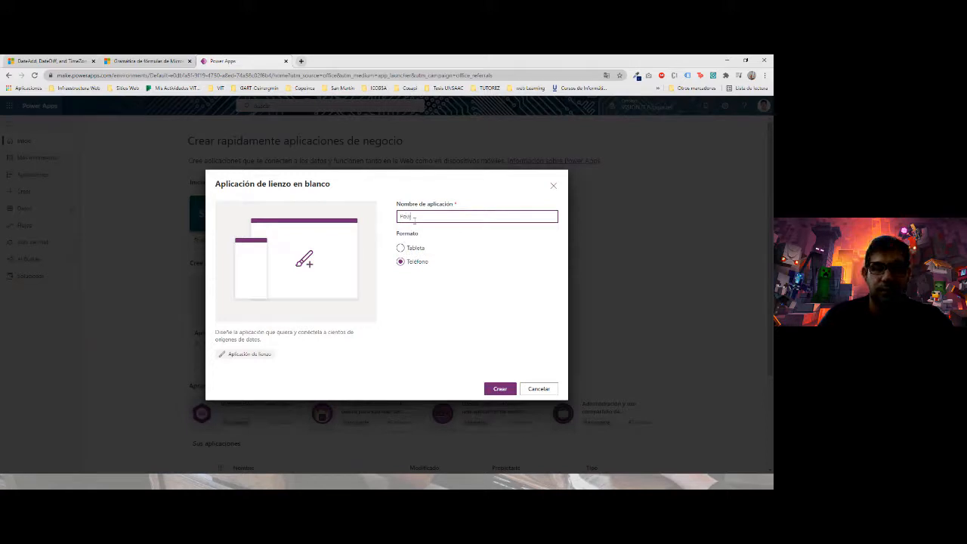
type("werA")
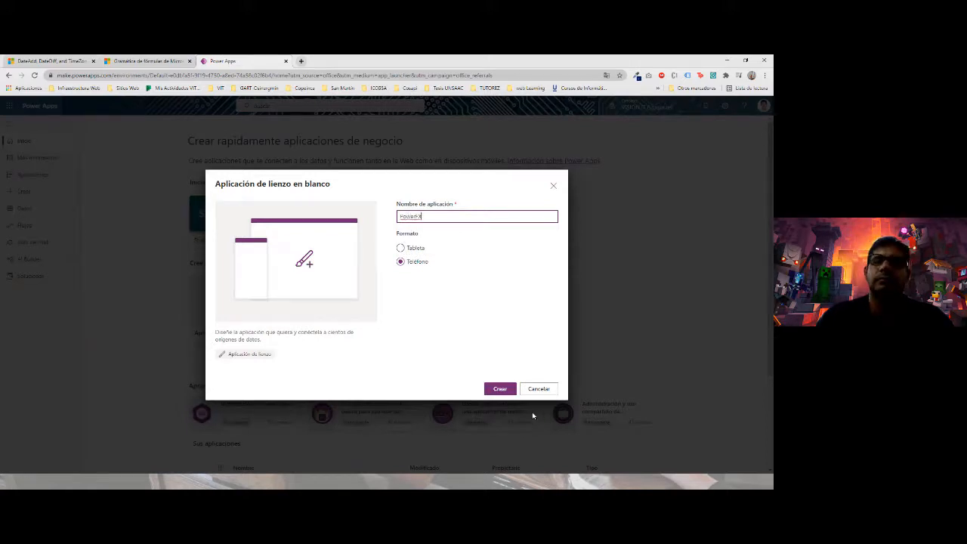
left_click(498, 388)
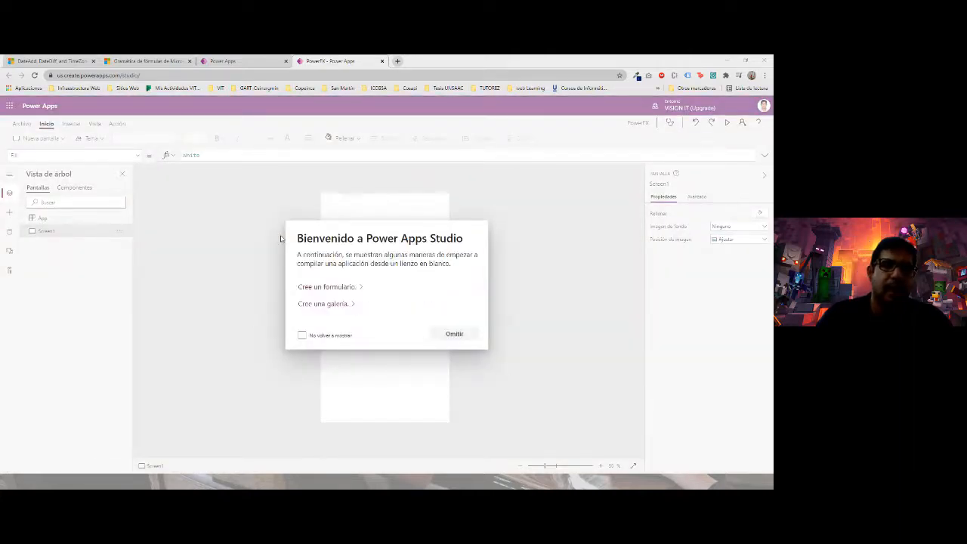
- Skip the welcome dialog, open the Insertar pane, and bring a blank Excel workbook full screen
left_click(466, 337)
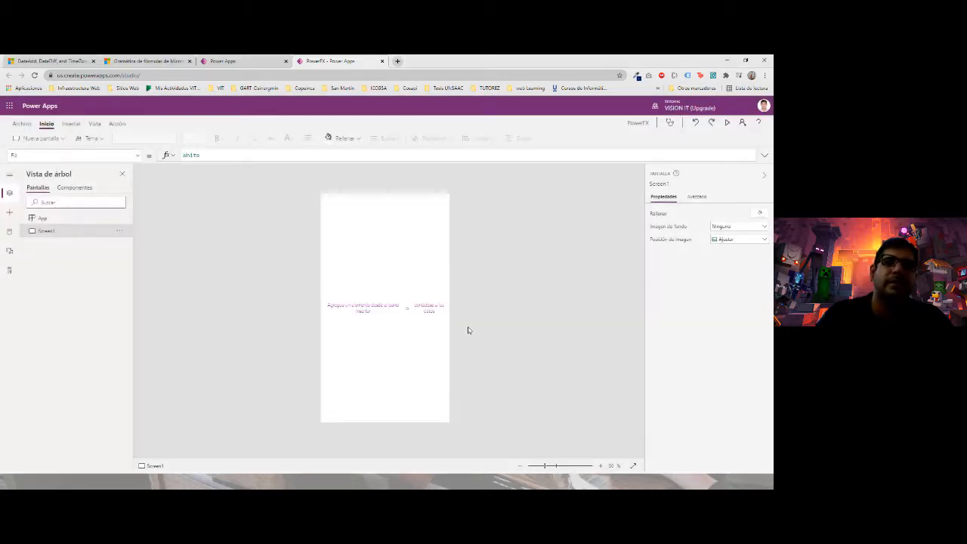
left_click(367, 312)
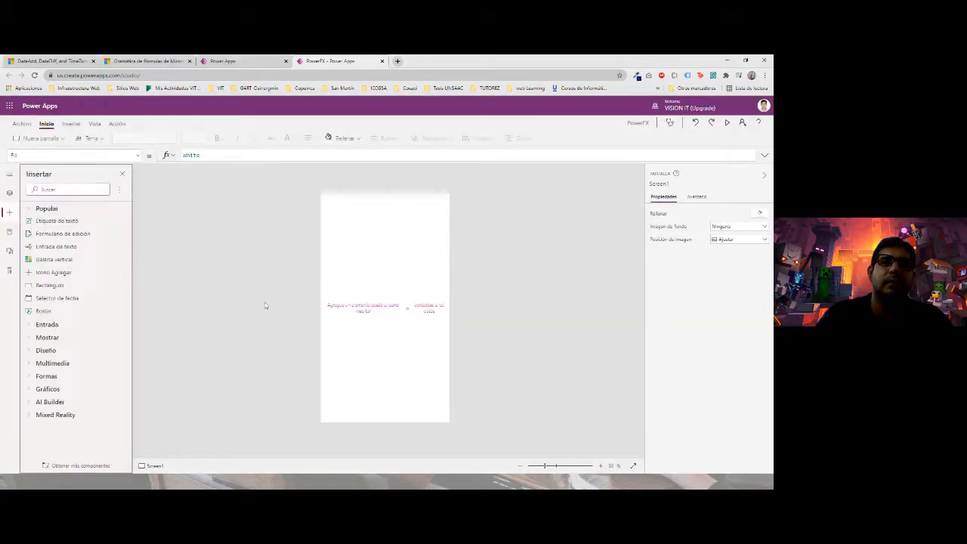
left_click_drag(1, 198, 434, 55)
left_click(49, 142)
left_click(37, 143)
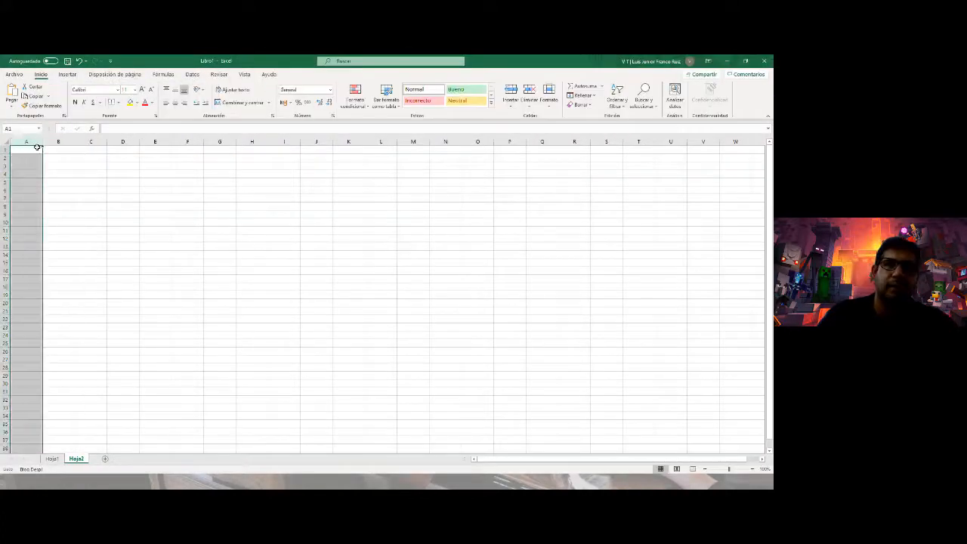
- Enter a first name in cell A1 and a surname in cell B1
left_click(37, 149)
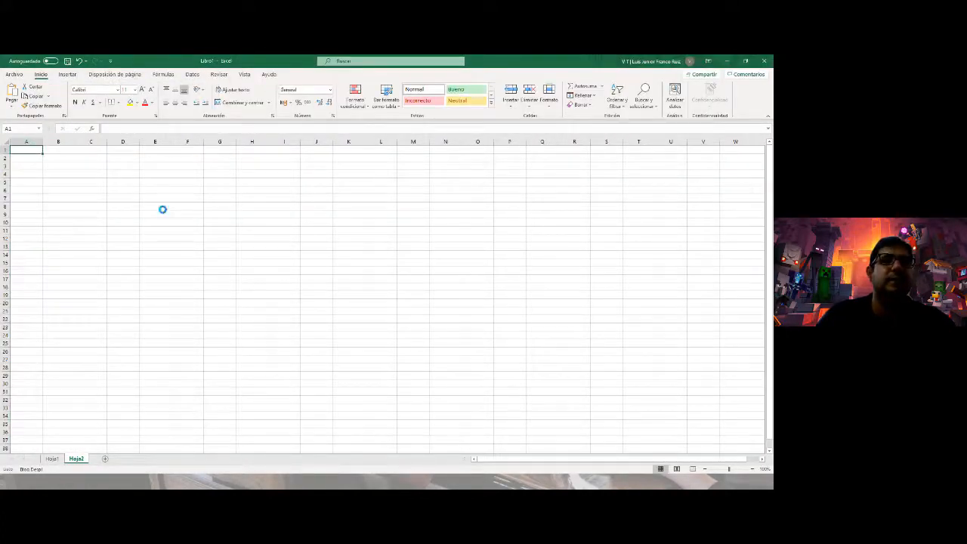
scroll(161, 209, "up", 3, "ctrl")
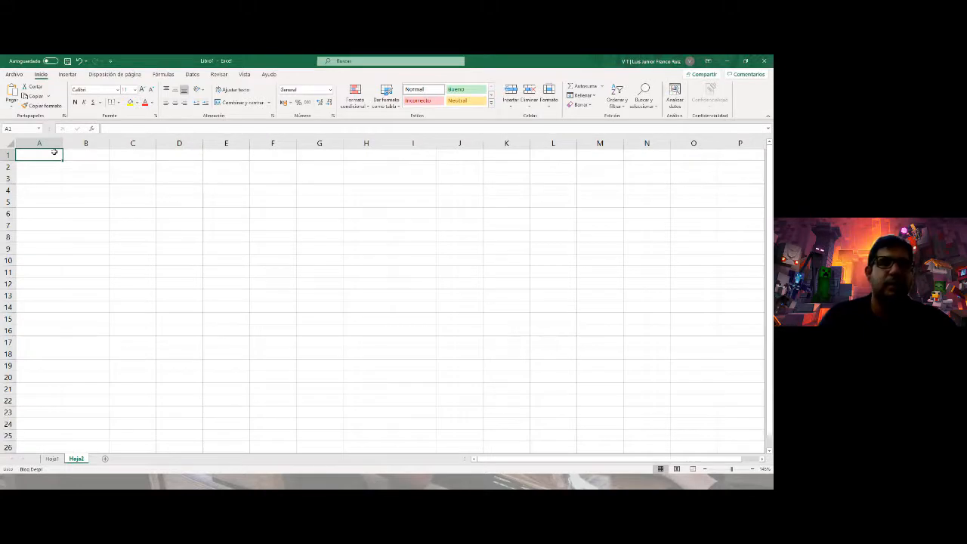
scroll(55, 151, "right", 1)
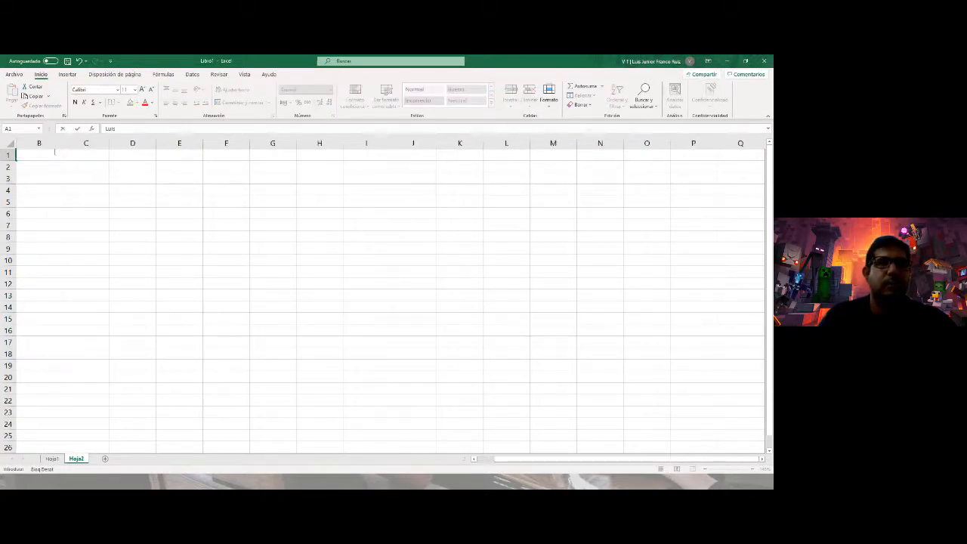
scroll(54, 152, "left", 1)
key("Return")
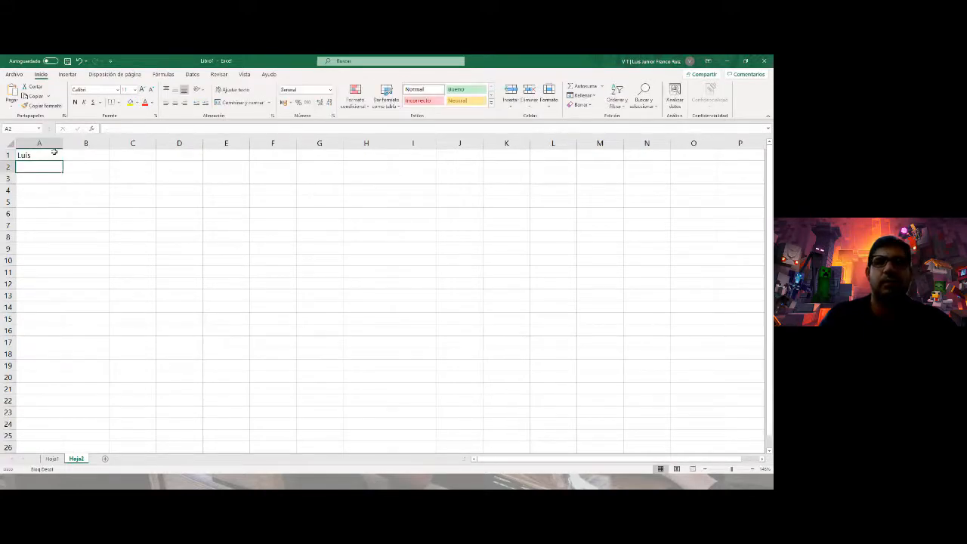
key("Right")
key("Left")
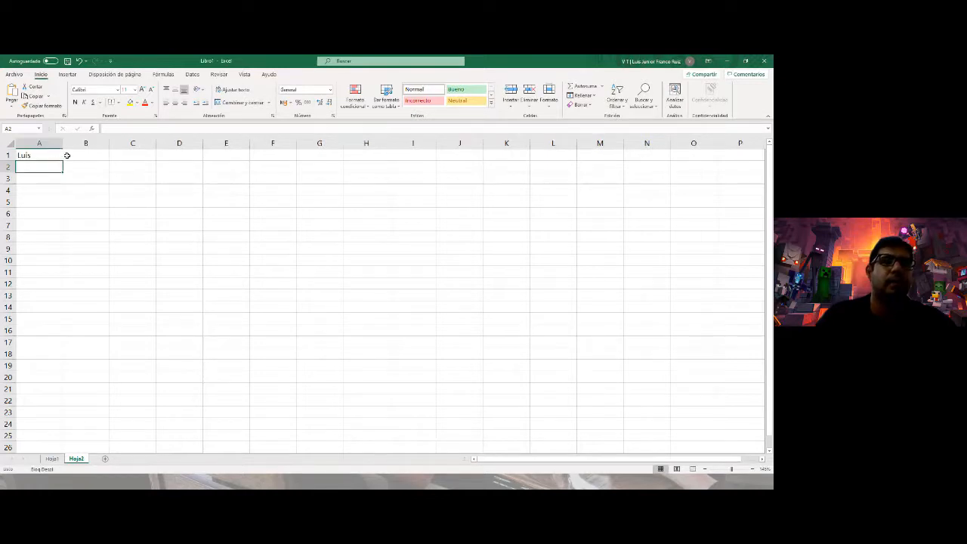
left_click(68, 155)
type("Francp")
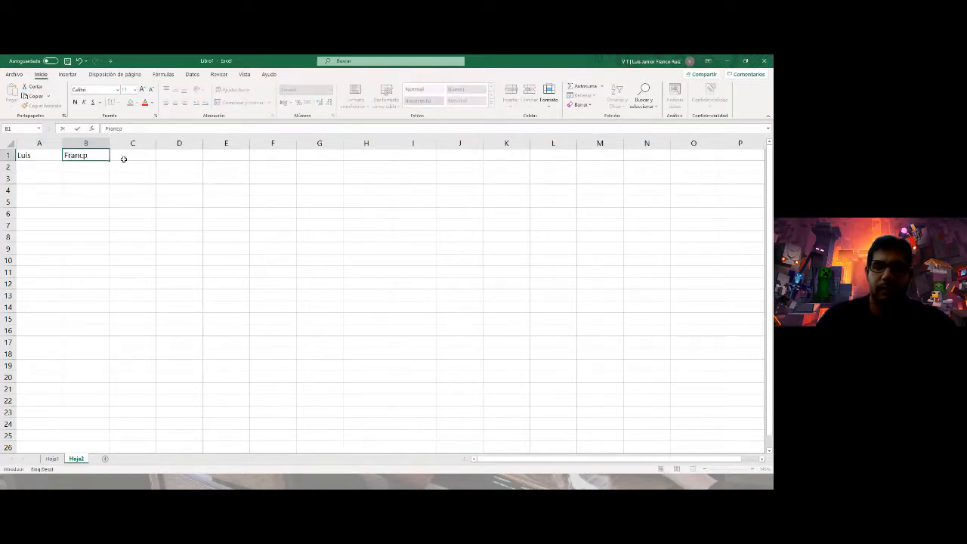
key("BackSpace")
type("o")
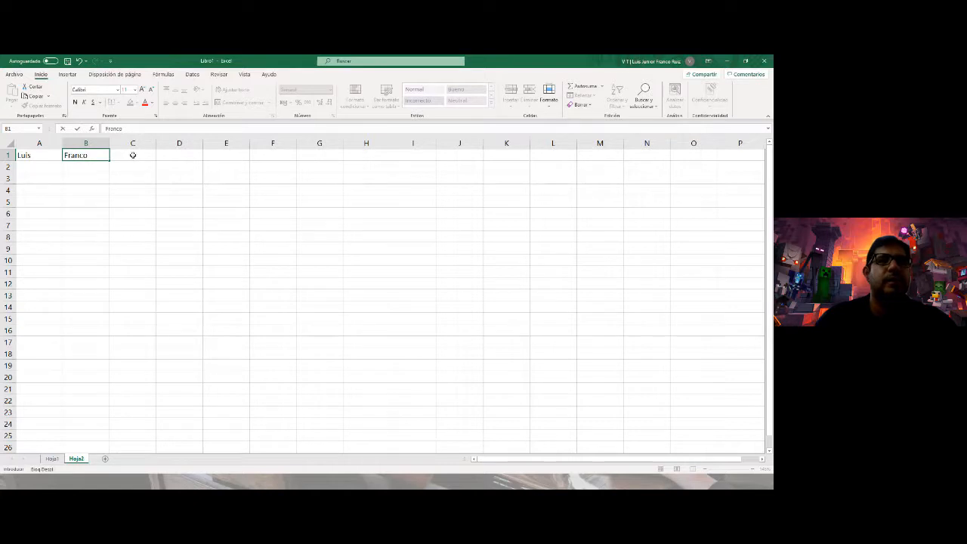
- Enter =CONCAT(A1;" ";B1) in C1 to join the names with a space
left_click(132, 155)
type("=CON")
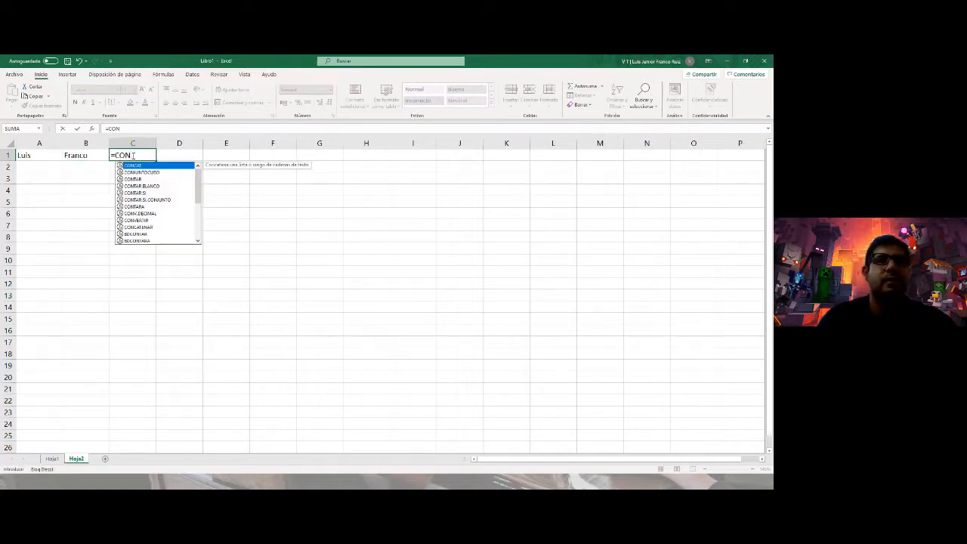
key("Return")
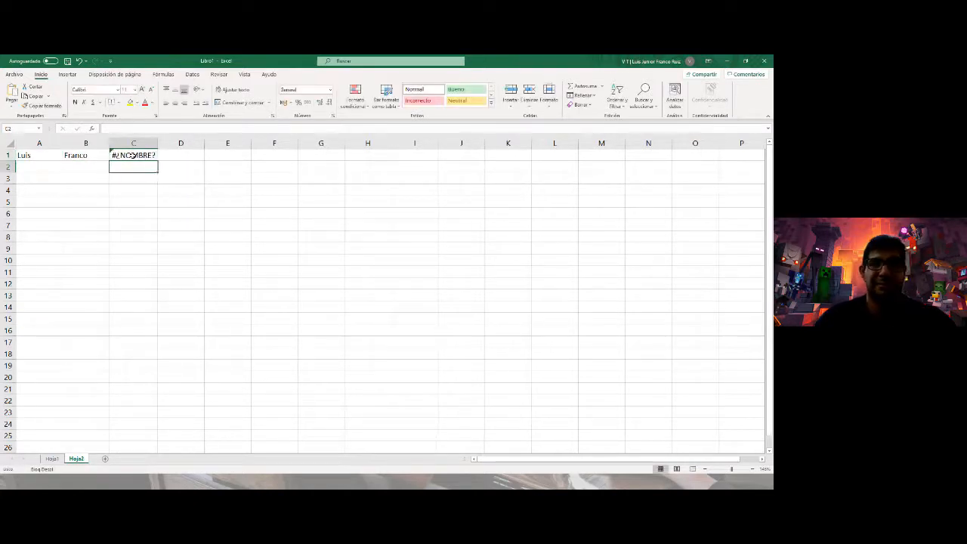
double_click(151, 161)
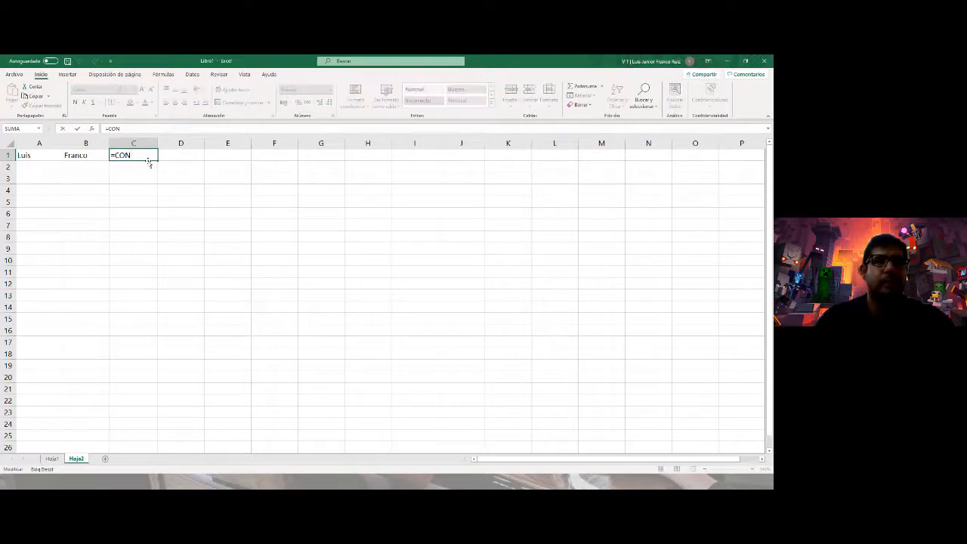
key("Return")
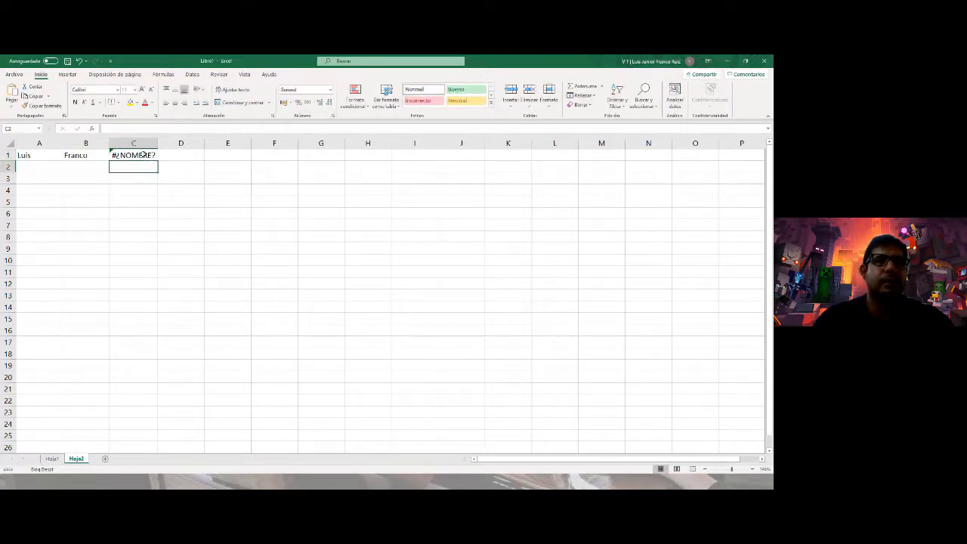
left_click(138, 153)
type("=CON")
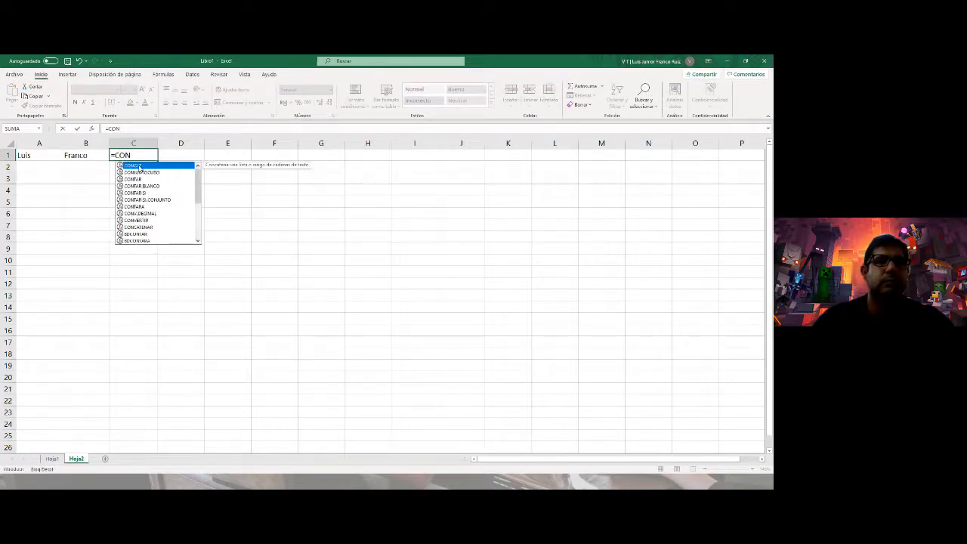
double_click(139, 166)
left_click(49, 154)
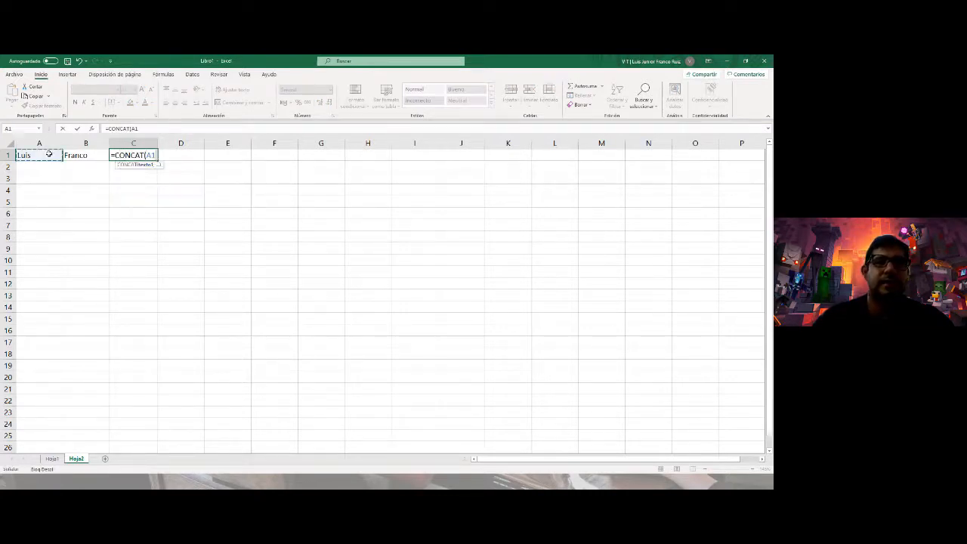
type(";\"")
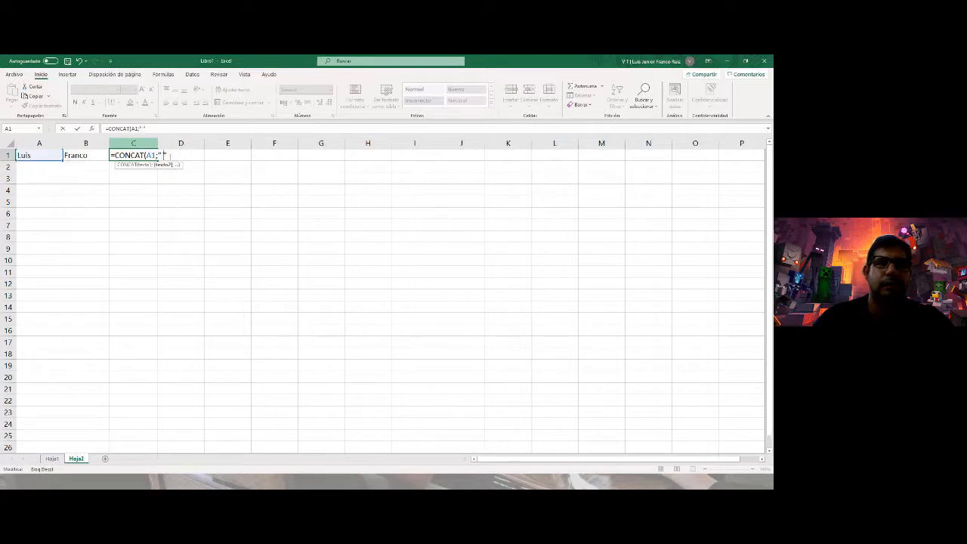
type(" \";")
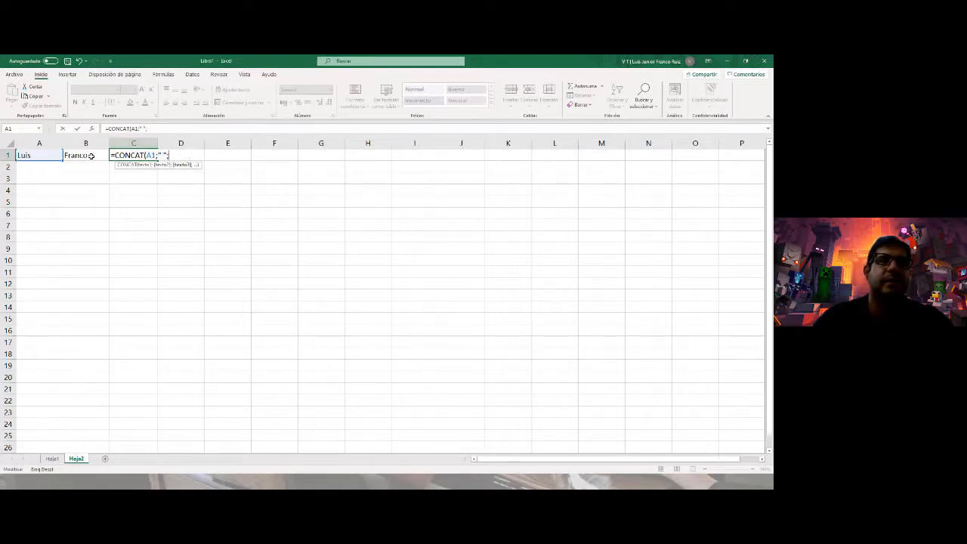
left_click(91, 155)
type(")")
key("Return")
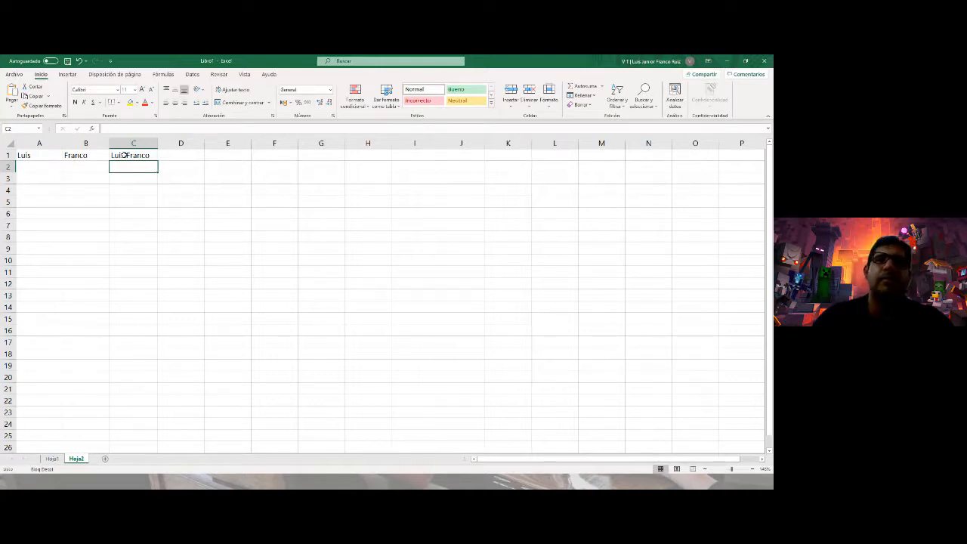
left_click(125, 155)
- Start a new formula in C2, leaving =IZ typed after dismissing the IZQUIERDA suggestion
left_click(122, 166)
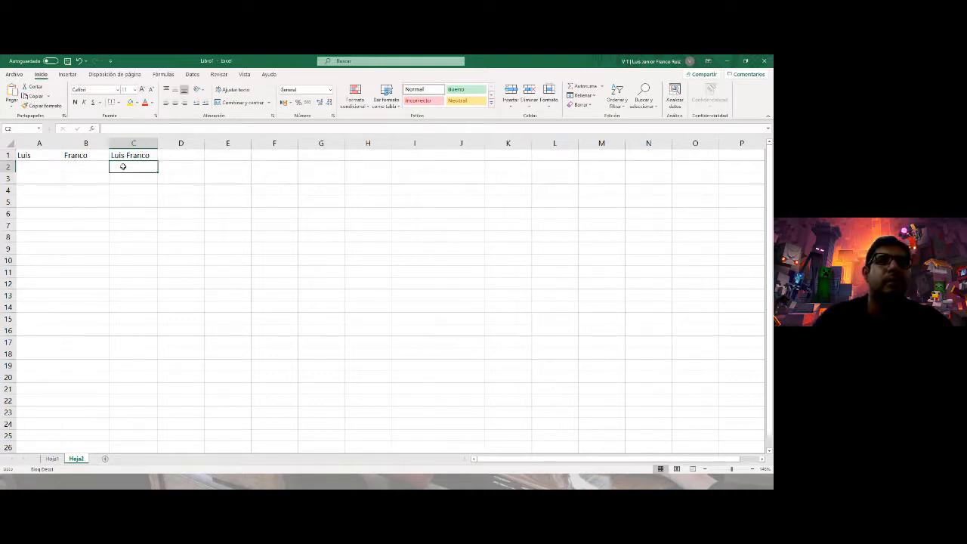
type("=DATE")
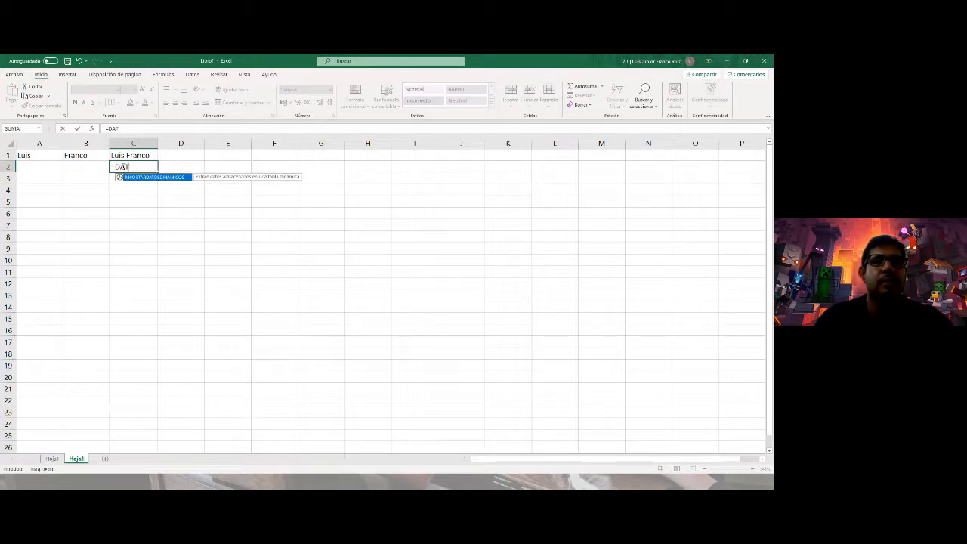
key("BackSpace")
key("BackSpace")
key("BackSpace")
key("BackSpace")
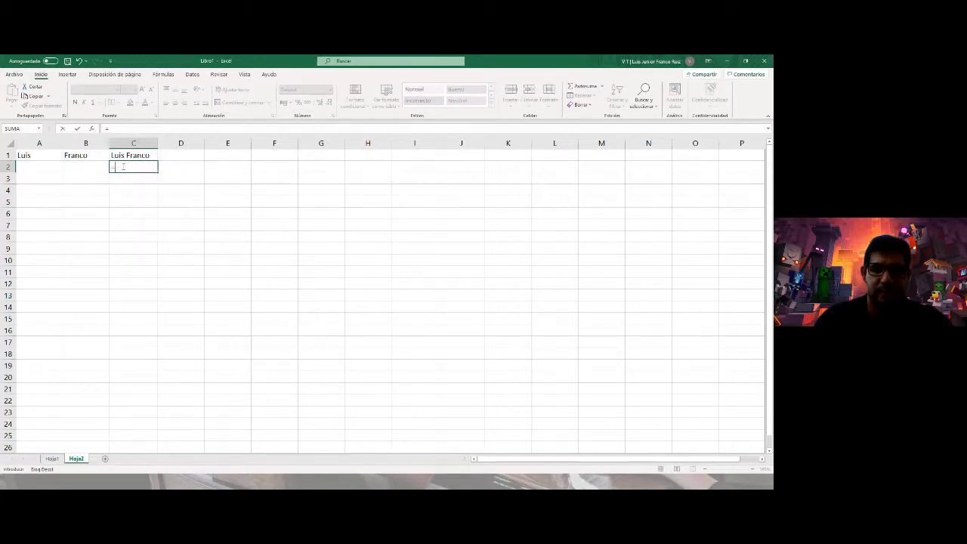
type("I")
key("Escape")
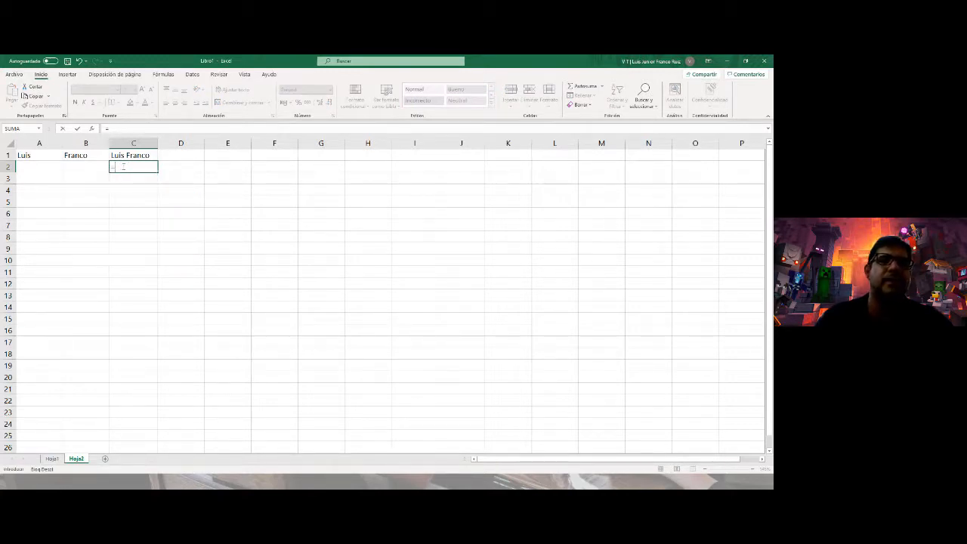
key("Return")
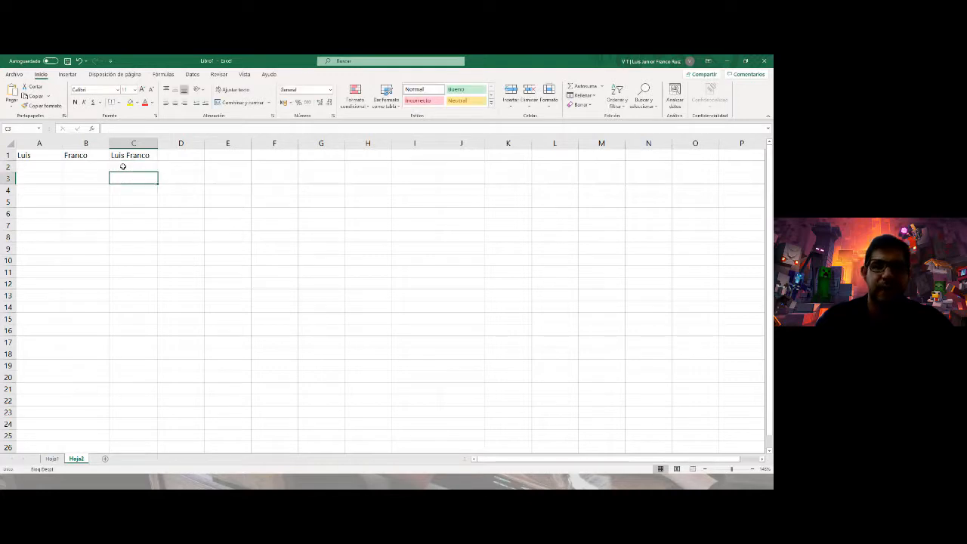
left_click(123, 166)
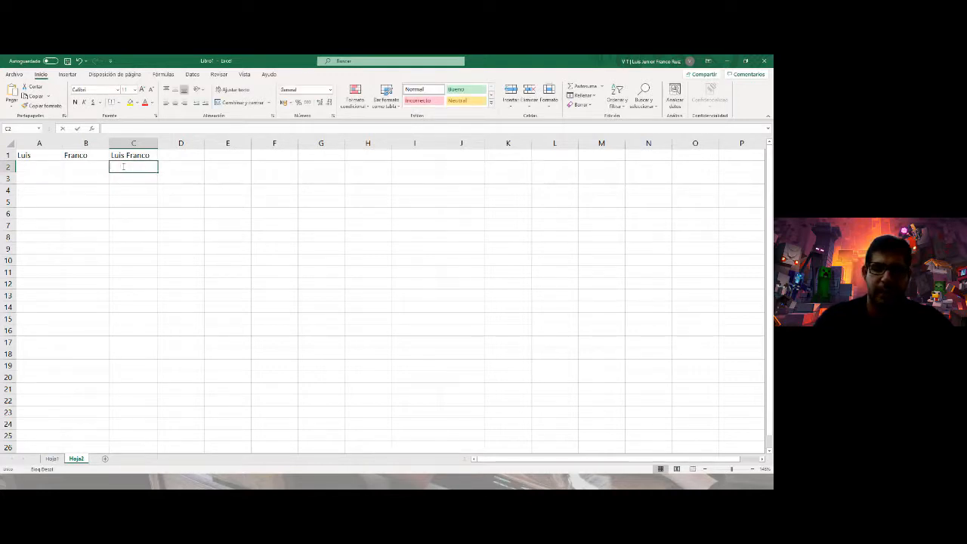
type("=LE")
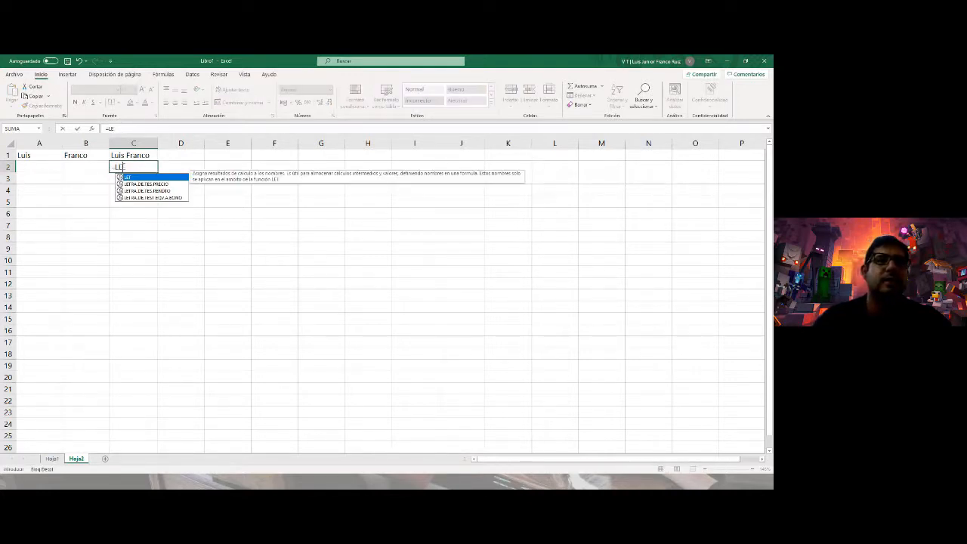
key("BackSpace")
key("BackSpace")
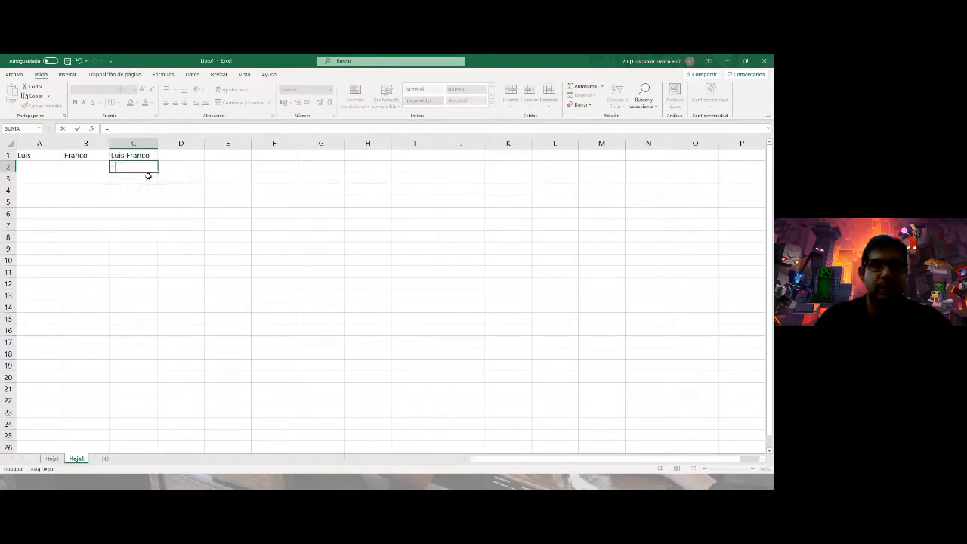
type("IZ")
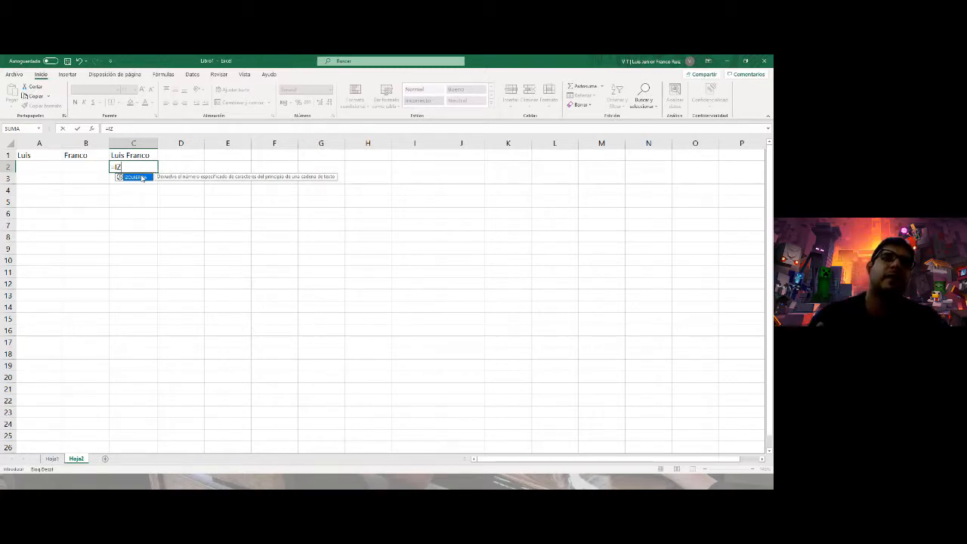
double_click(142, 178)
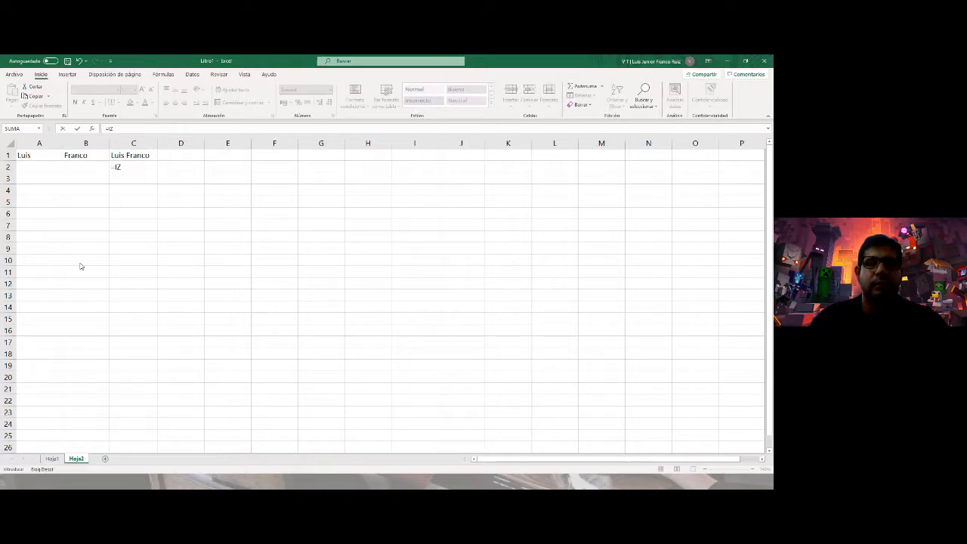
- In Power Apps Studio, add a text label reading 'Ingrese nombre' near the top of Screen1
key("alt+Tab")
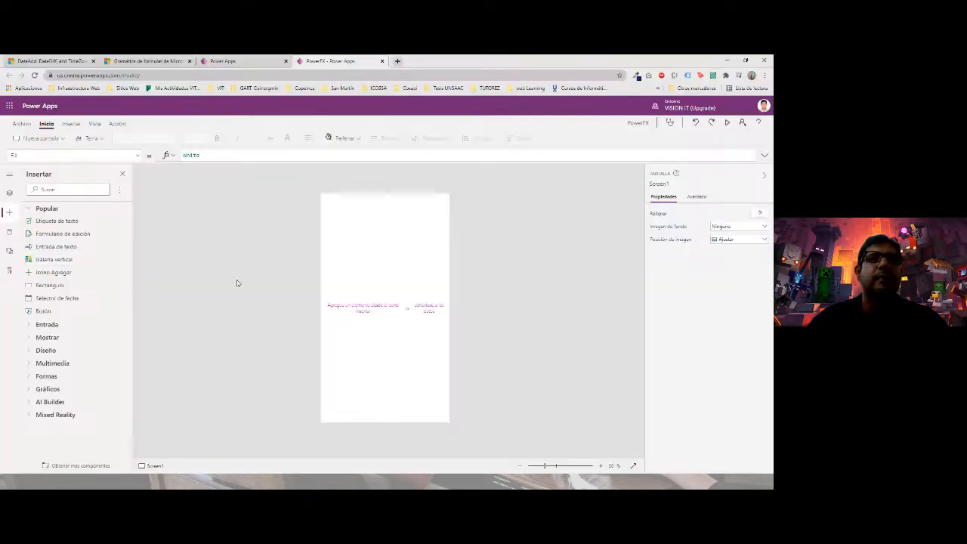
double_click(201, 155)
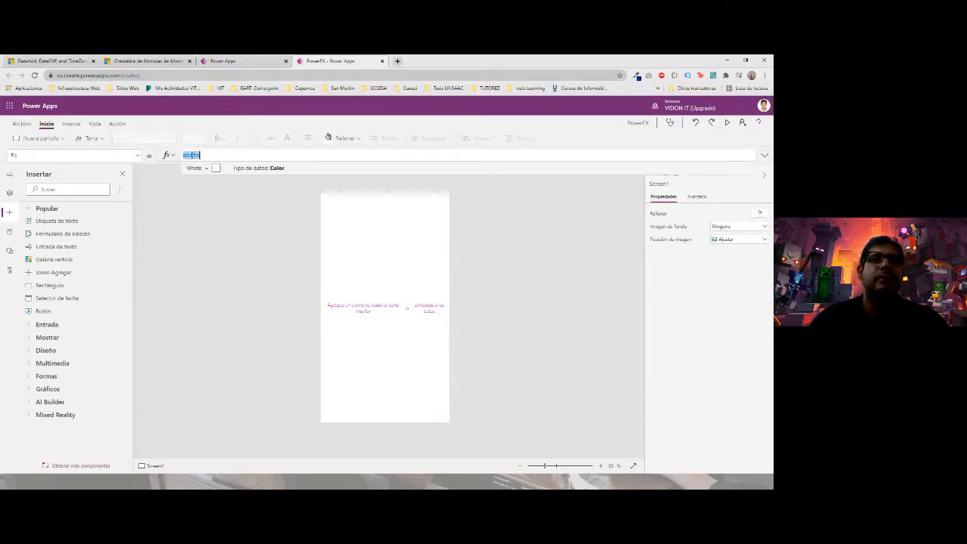
left_click(329, 296)
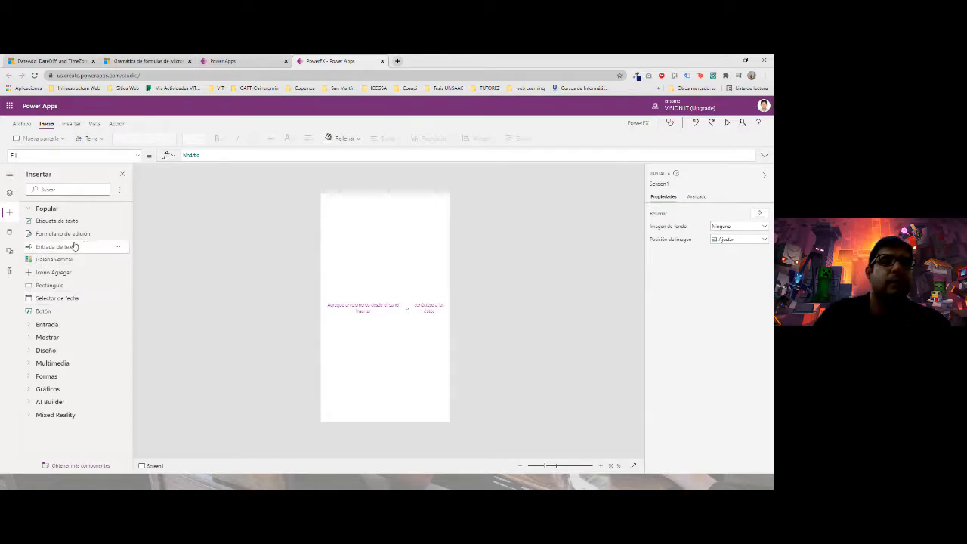
left_click(60, 324)
scroll(59, 336, "down", 2)
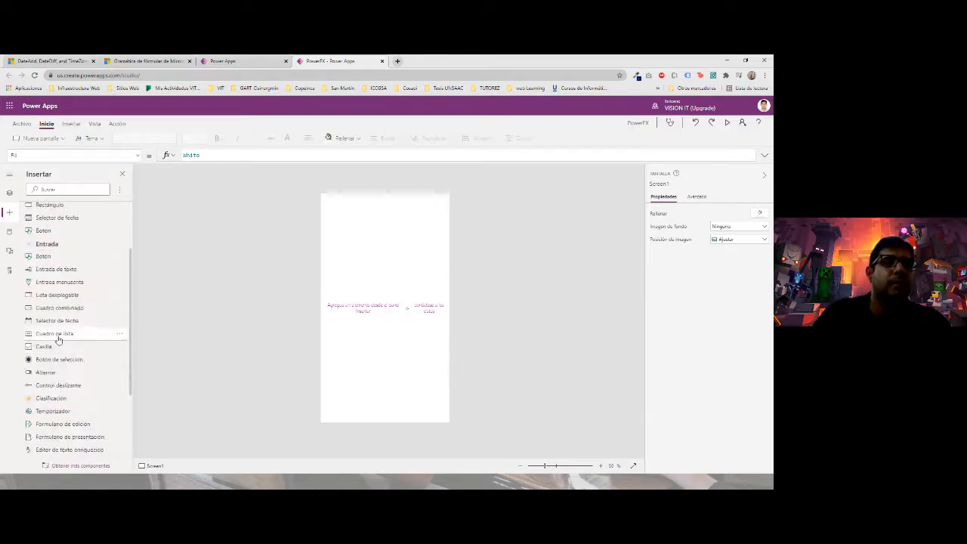
scroll(65, 363, "down", 3)
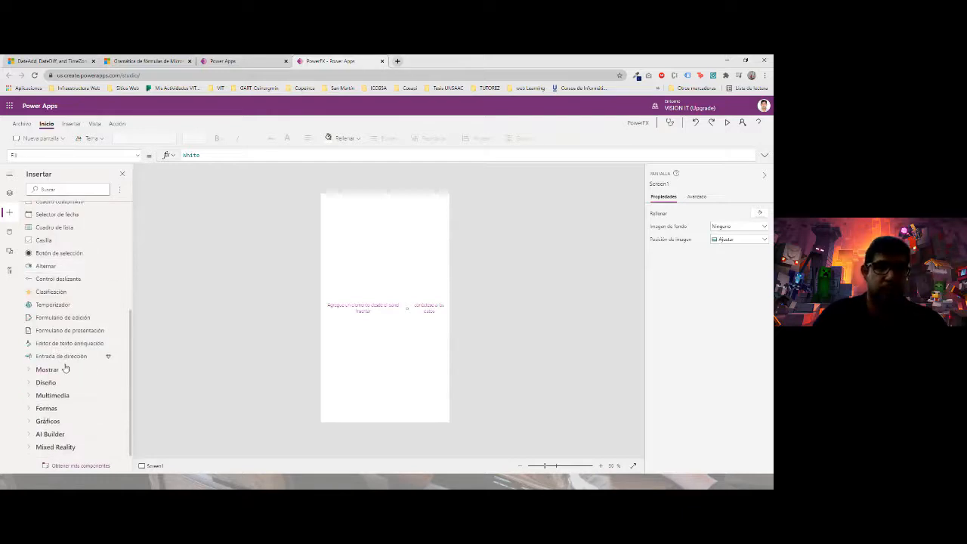
left_click(65, 369)
scroll(68, 385, "down", 1)
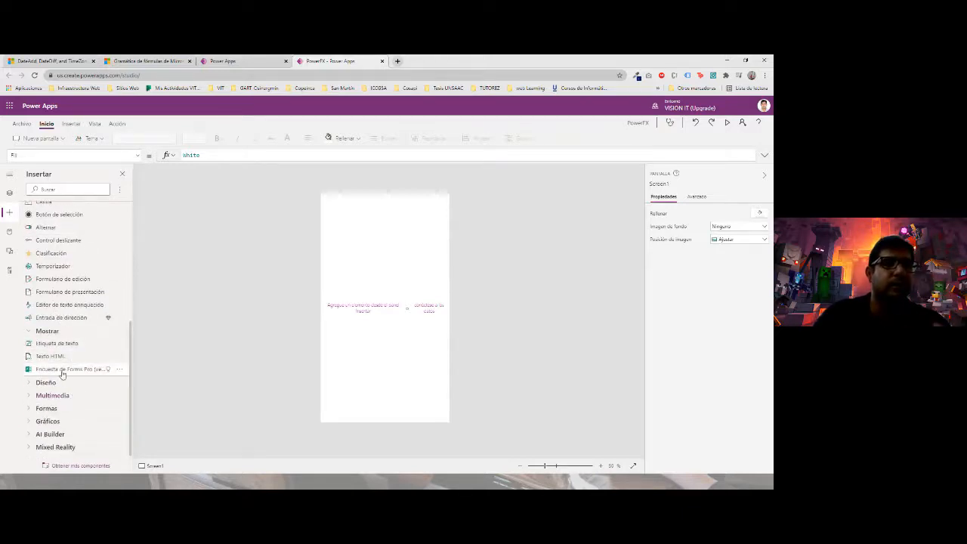
left_click_drag(55, 349, 365, 240)
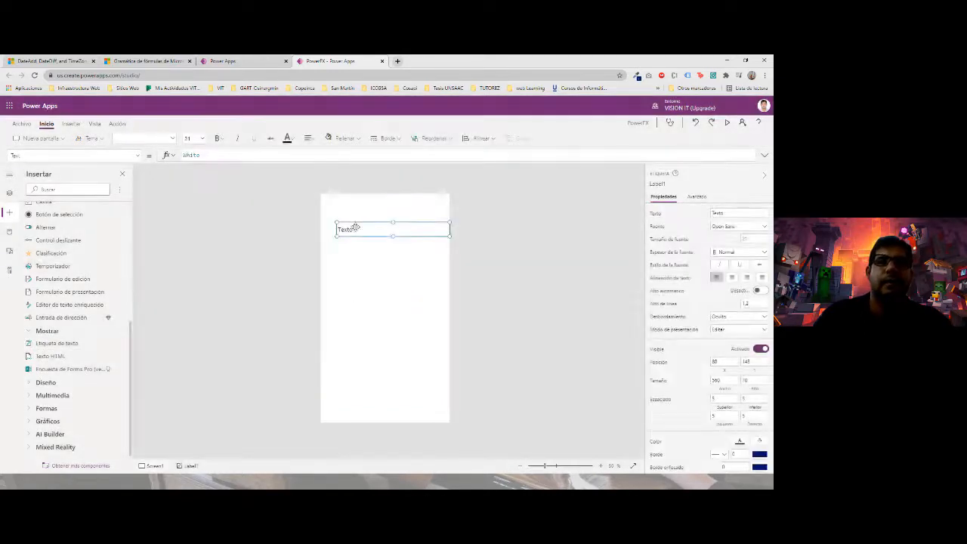
type("Ingrese ")
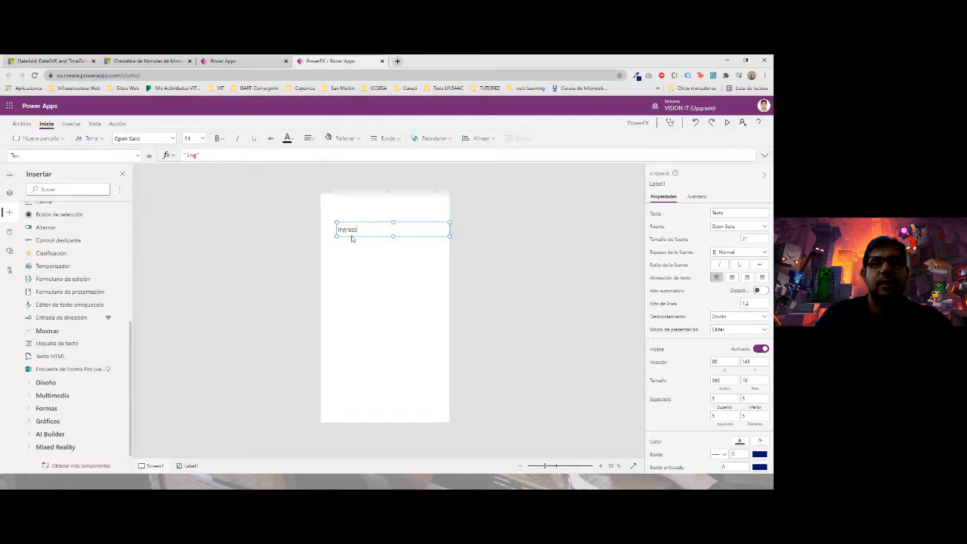
type("nombre")
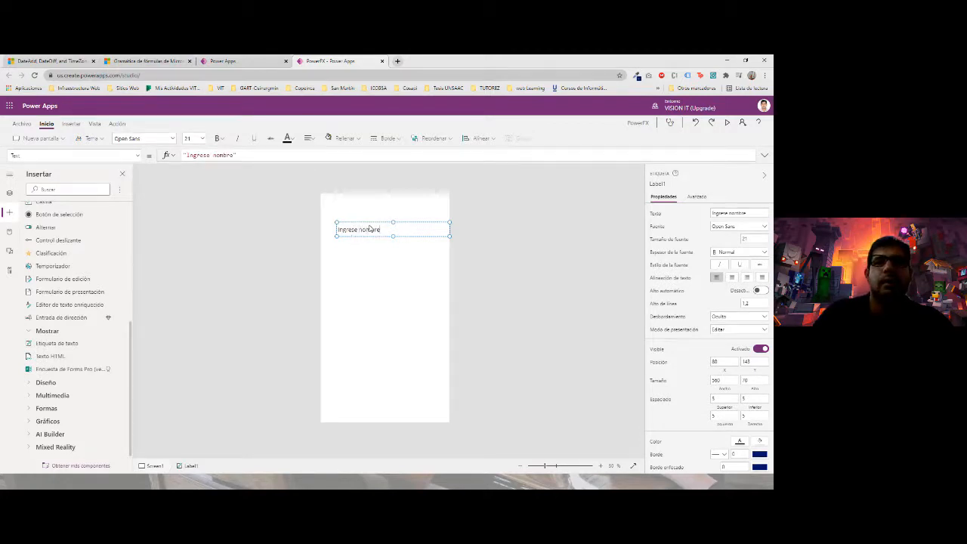
left_click_drag(362, 220, 353, 204)
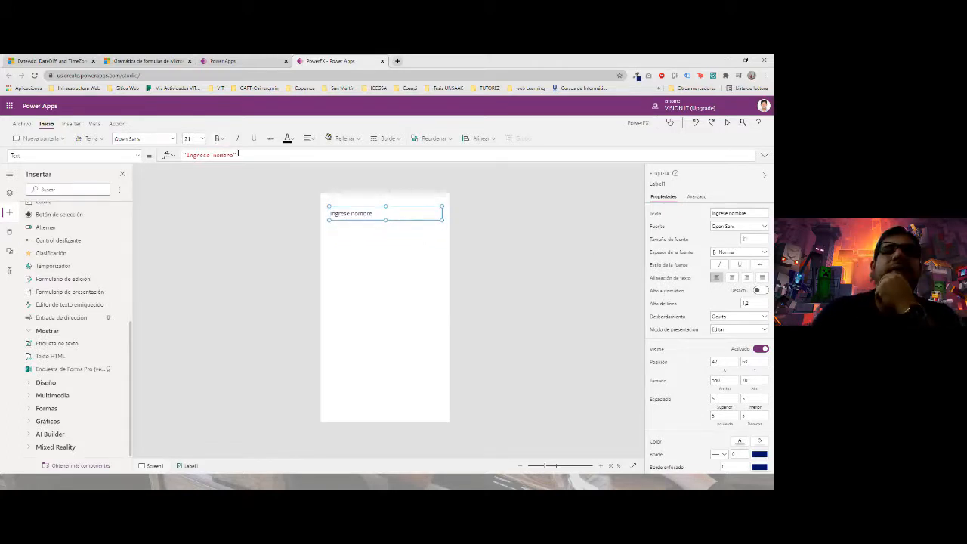
- Set Label1's font weight to Negrita so 'Ingrese nombre' appears bold
left_click(169, 155)
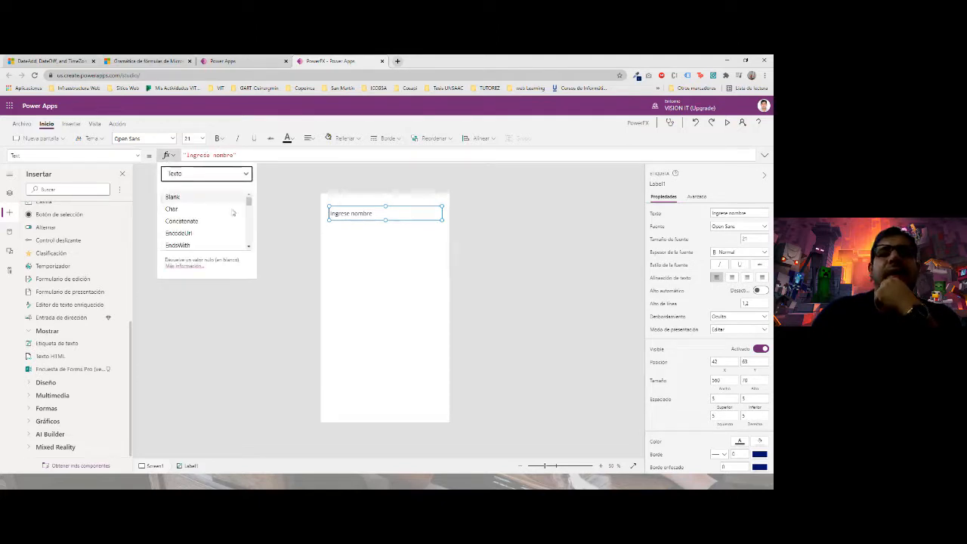
scroll(211, 238, "down", 5)
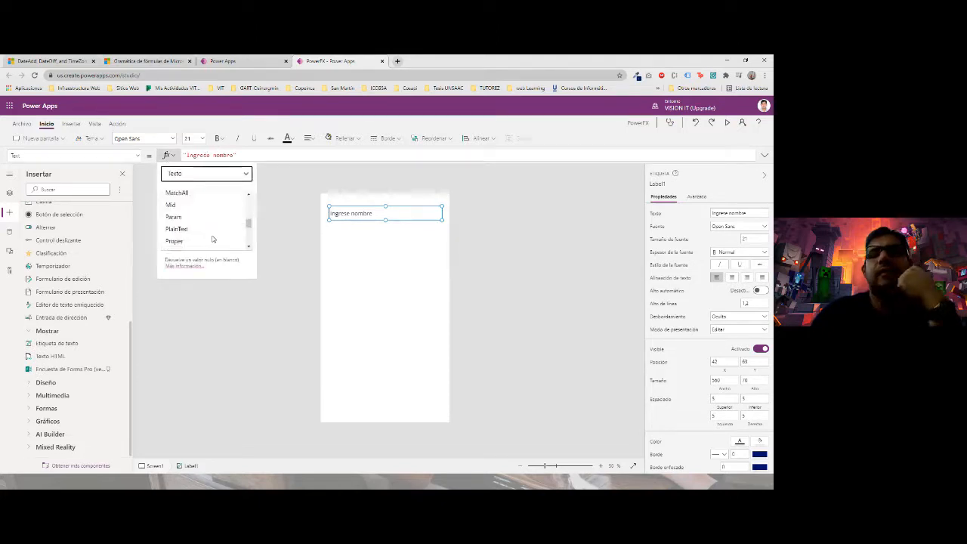
left_click(293, 155)
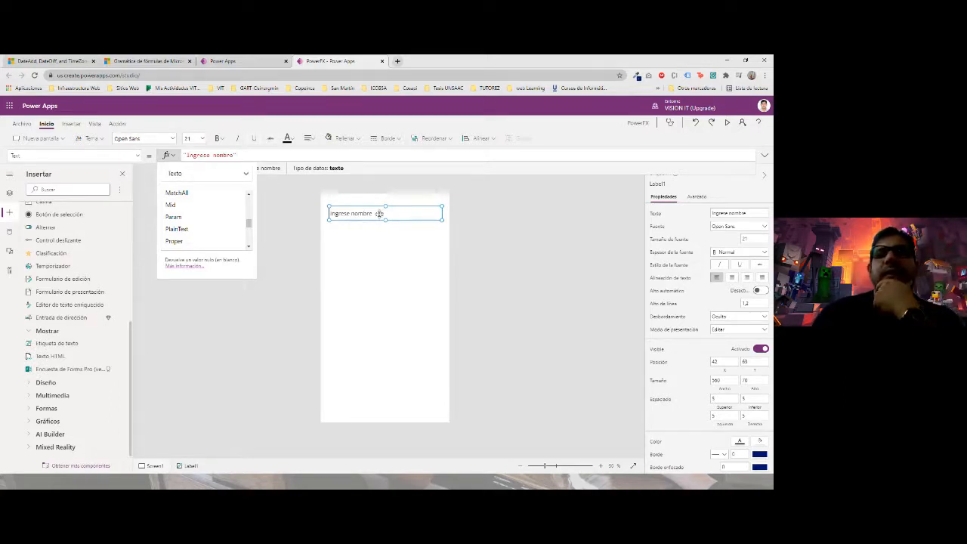
left_click(343, 253)
left_click(347, 214)
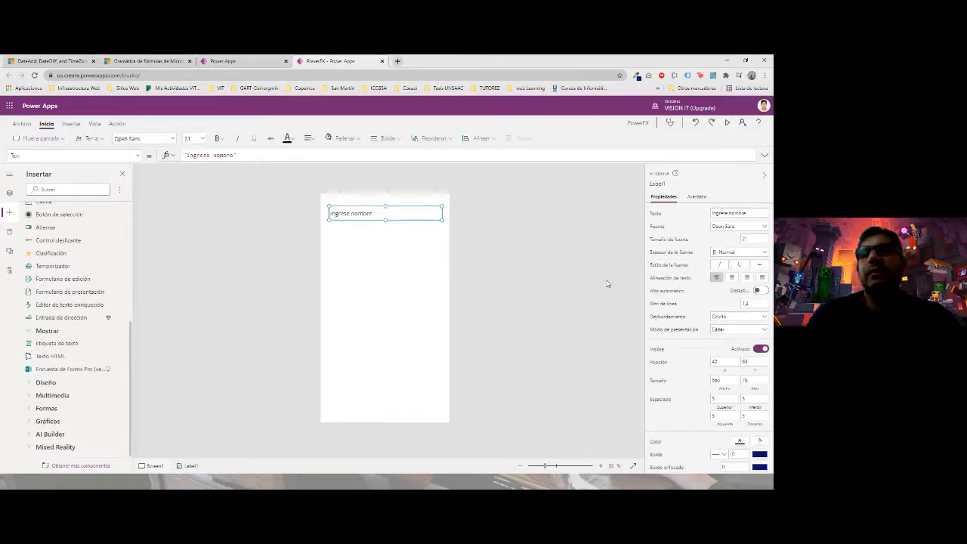
scroll(482, 244, "up", 2)
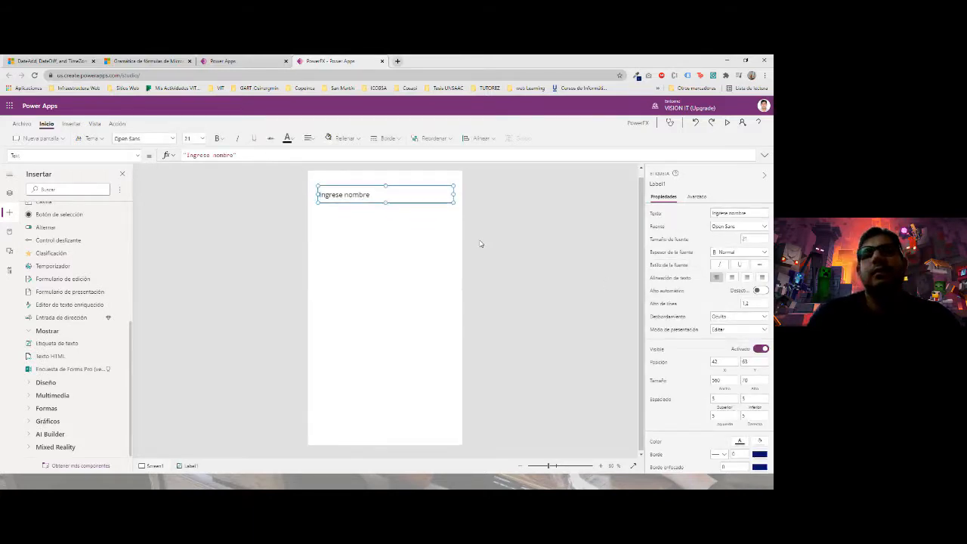
left_click(743, 254)
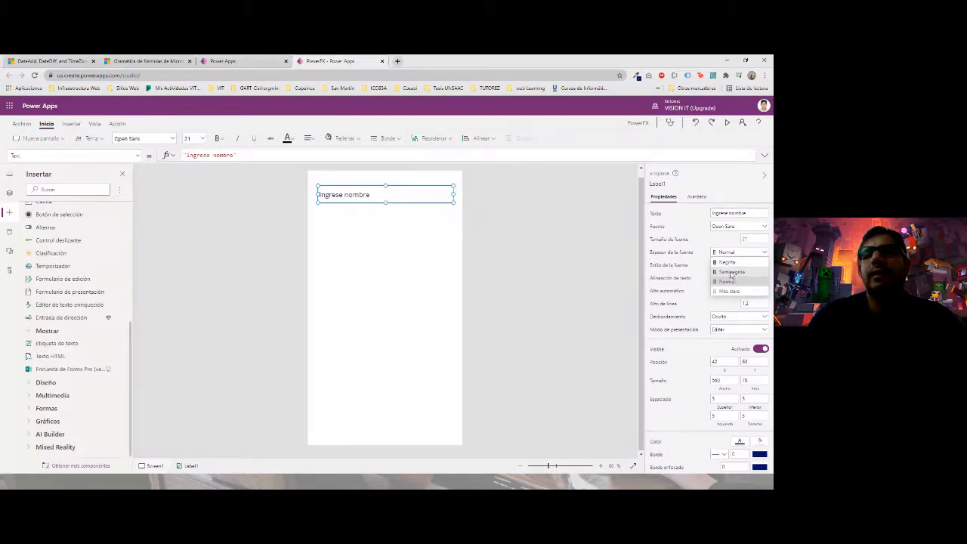
left_click(727, 262)
left_click(327, 233)
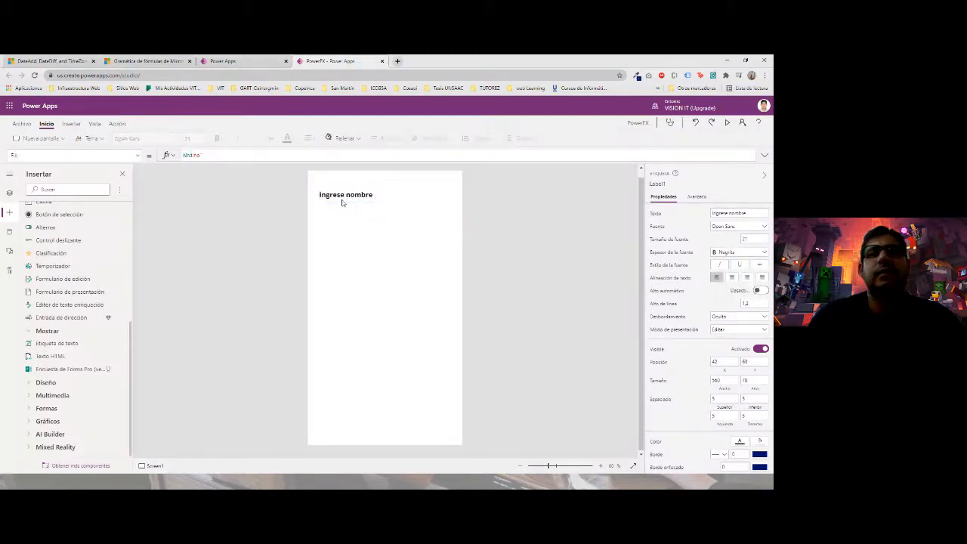
left_click(342, 201)
double_click(340, 195)
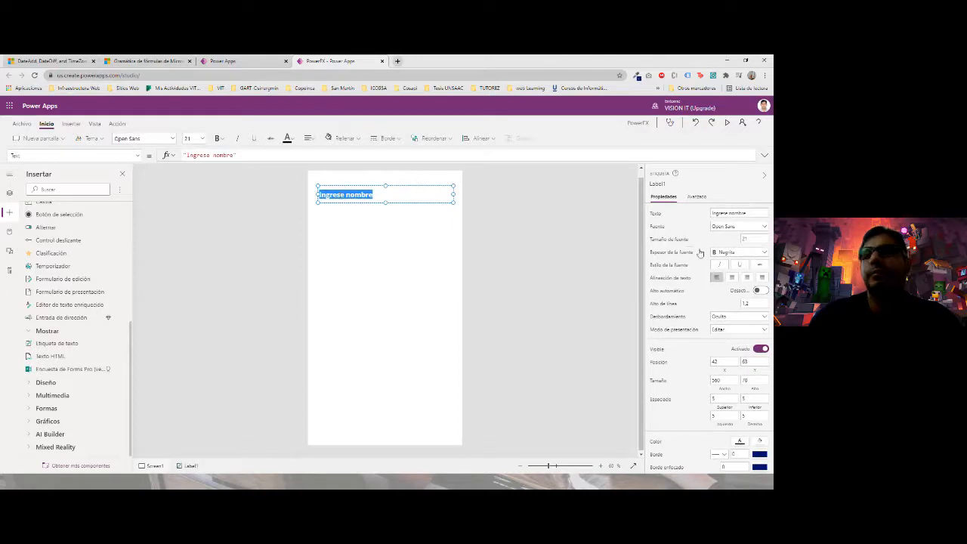
left_click(368, 215)
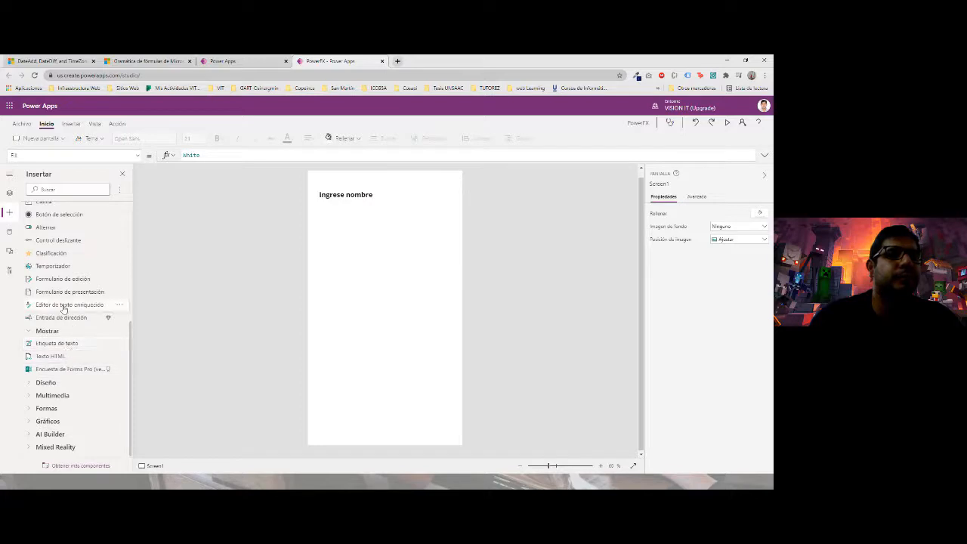
- Place an Entrada de texto input beneath the label, then open the Datos panel
scroll(55, 337, "up", 3)
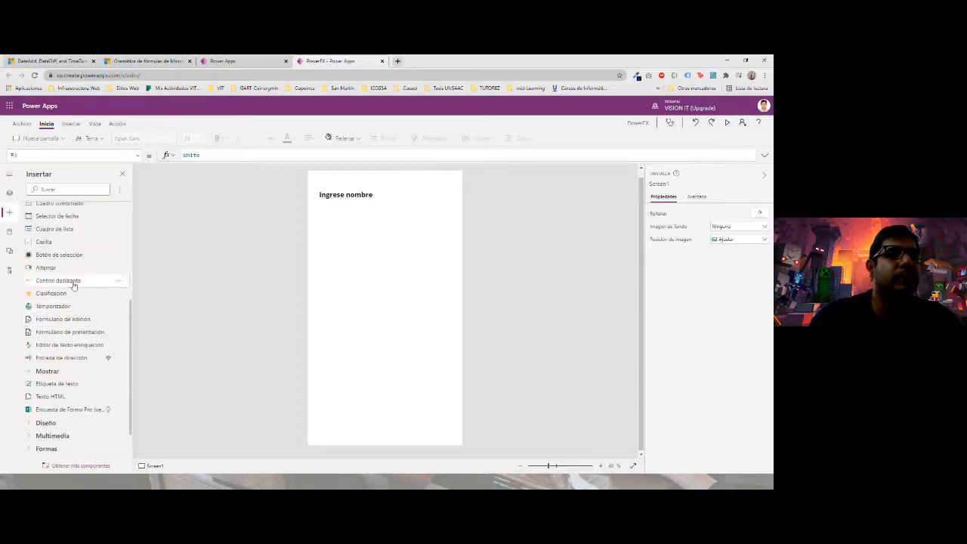
scroll(68, 309, "up", 1)
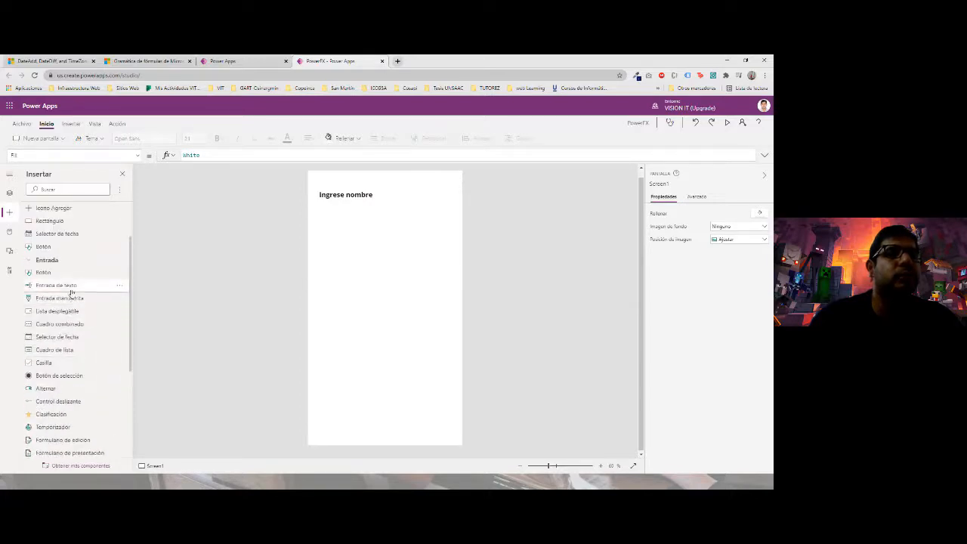
left_click_drag(67, 287, 346, 201)
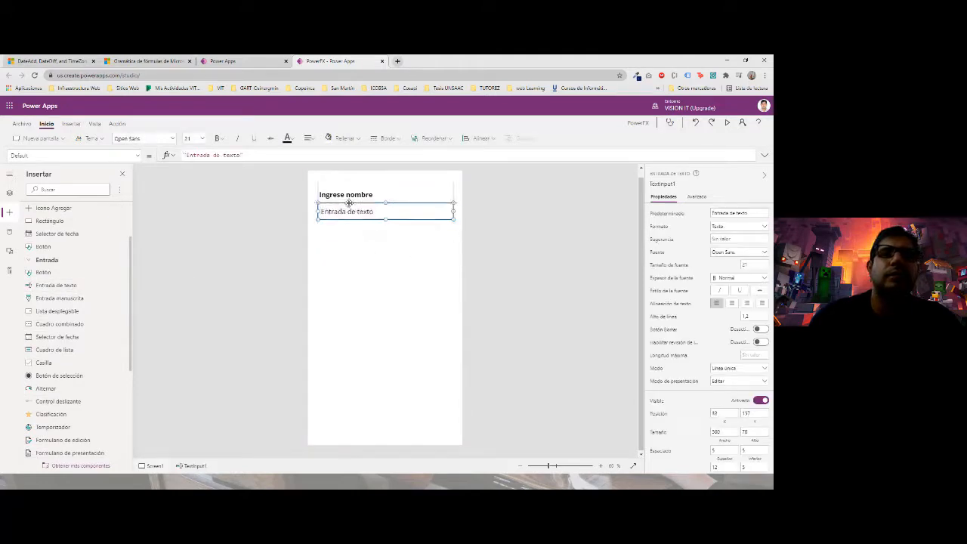
left_click(358, 262)
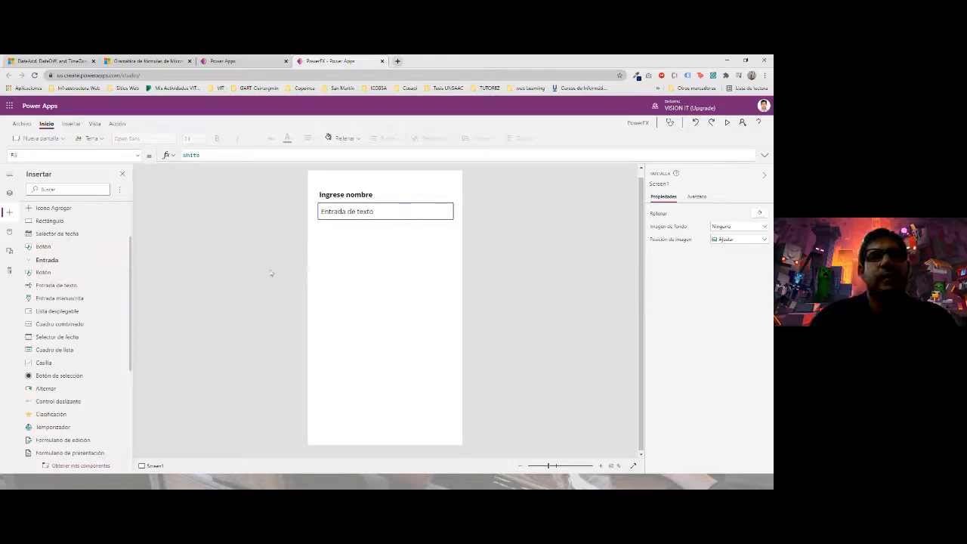
left_click(9, 233)
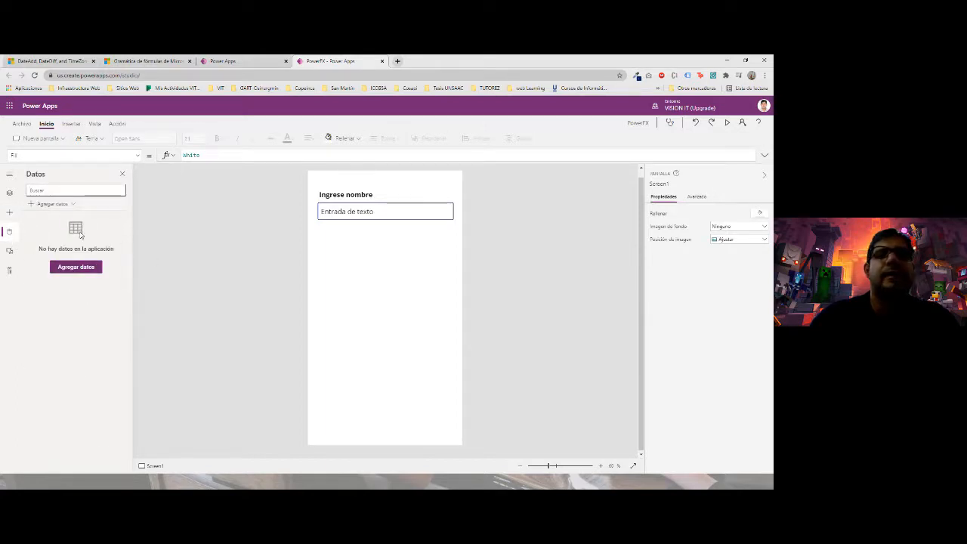
- Browse the available data connectors and close the list without adding any data source
left_click(89, 268)
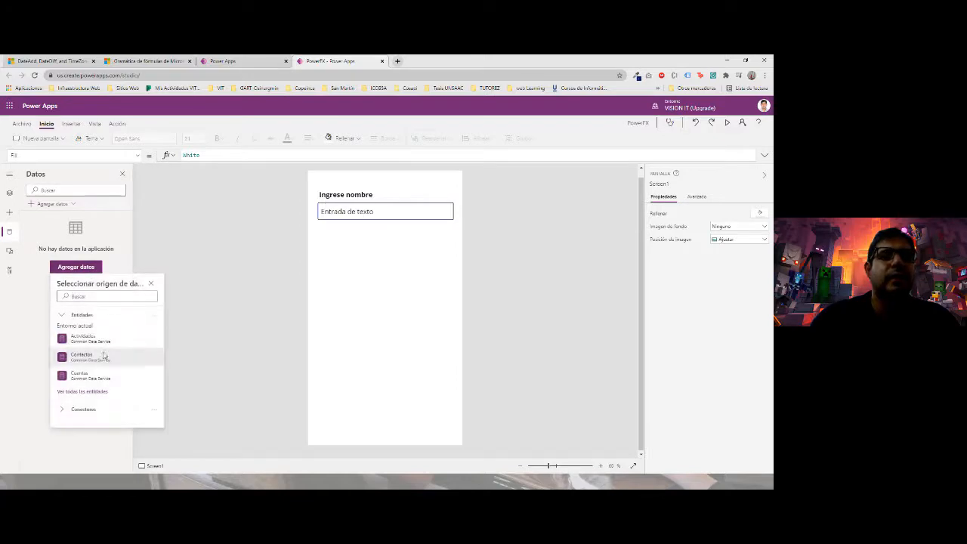
left_click(70, 408)
scroll(76, 391, "down", 5)
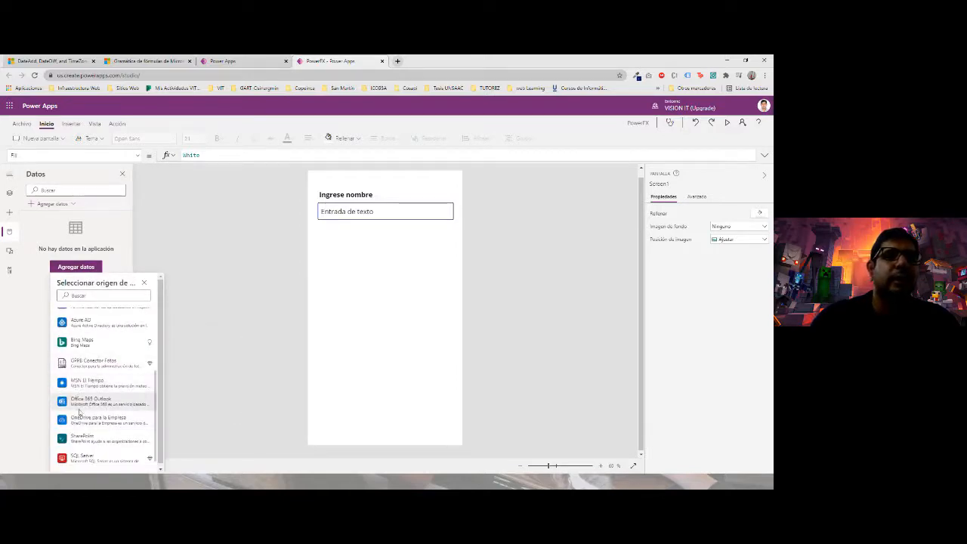
scroll(79, 393, "down", 2)
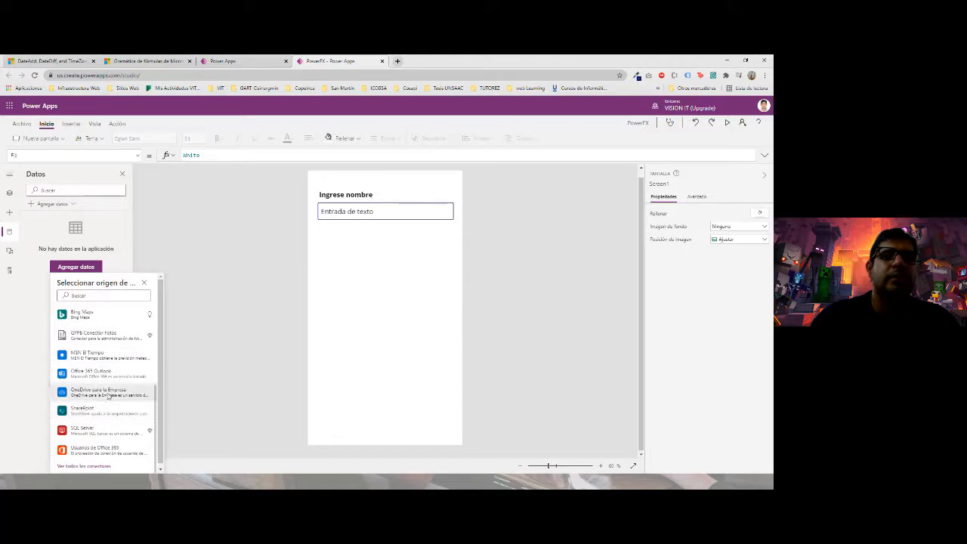
left_click(201, 336)
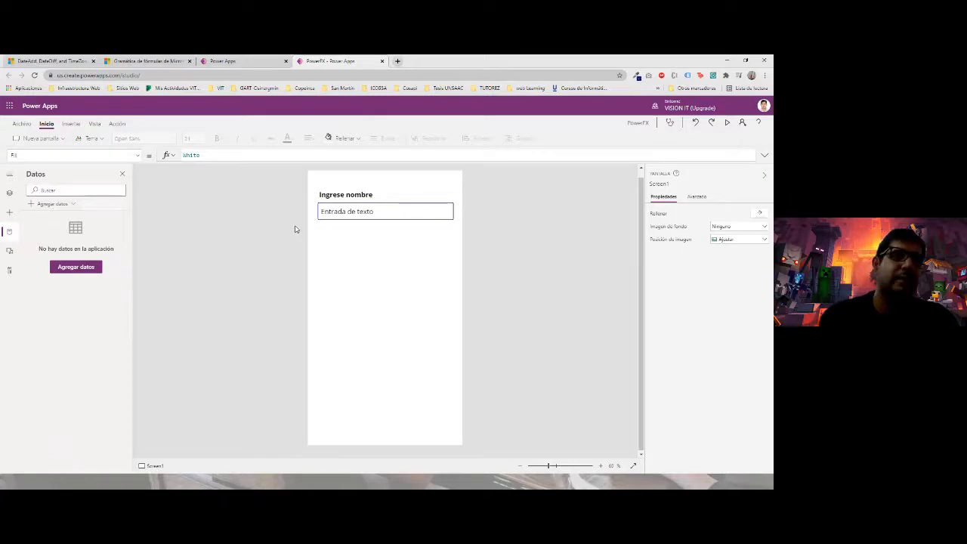
- In Excel, cancel the unfinished =IZ formula in C2, then return to Power Apps
key("alt+Tab")
key("Escape")
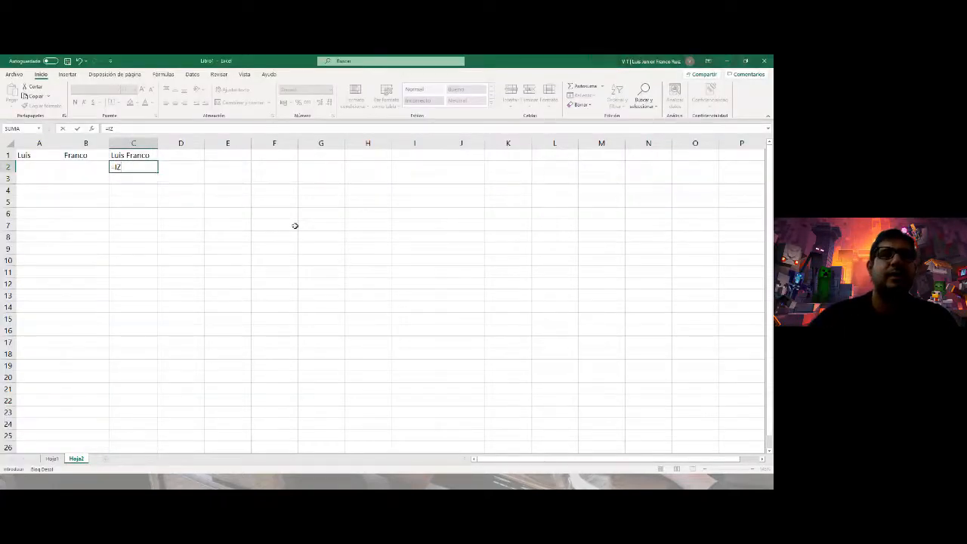
key("Escape")
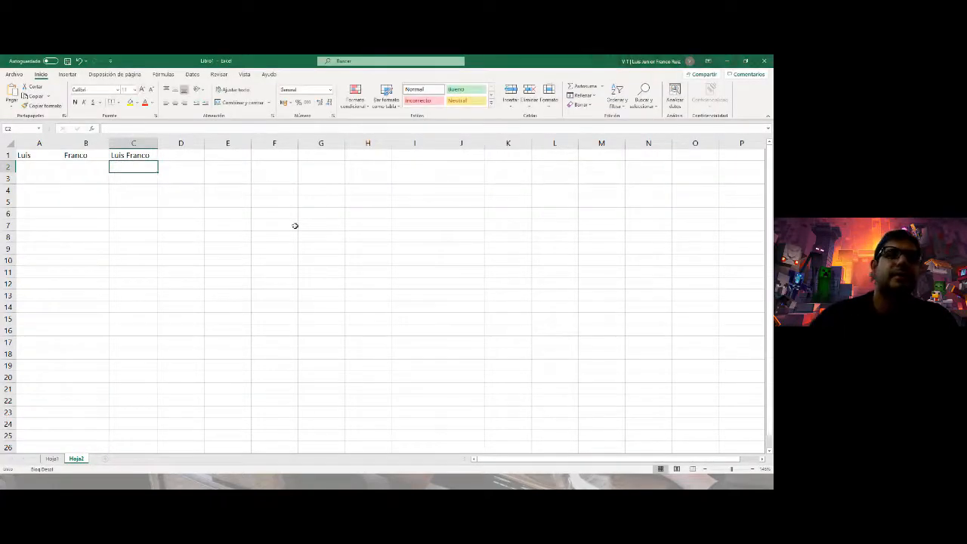
key("alt+Tab")
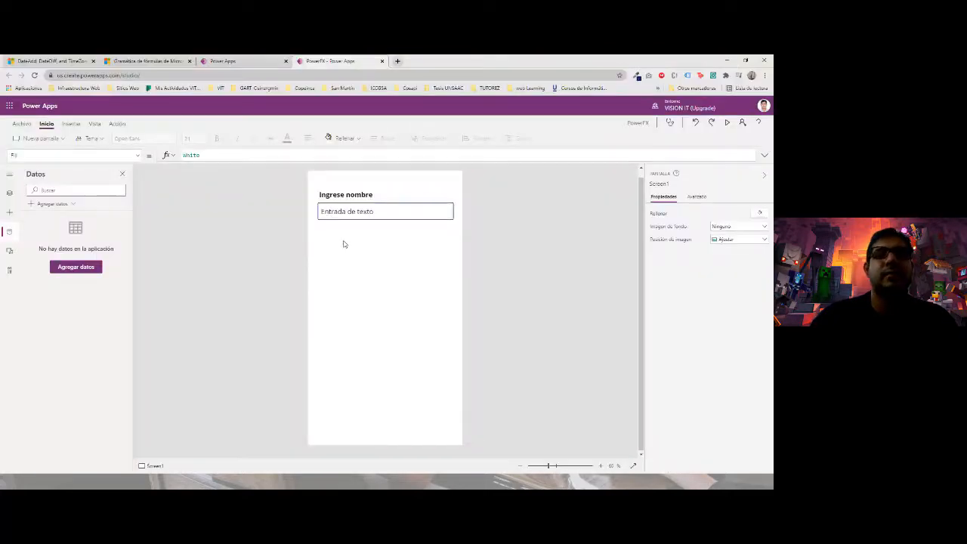
- Browse the left-rail panes and bring up the Insert list of controls
left_click(10, 177)
left_click(10, 177)
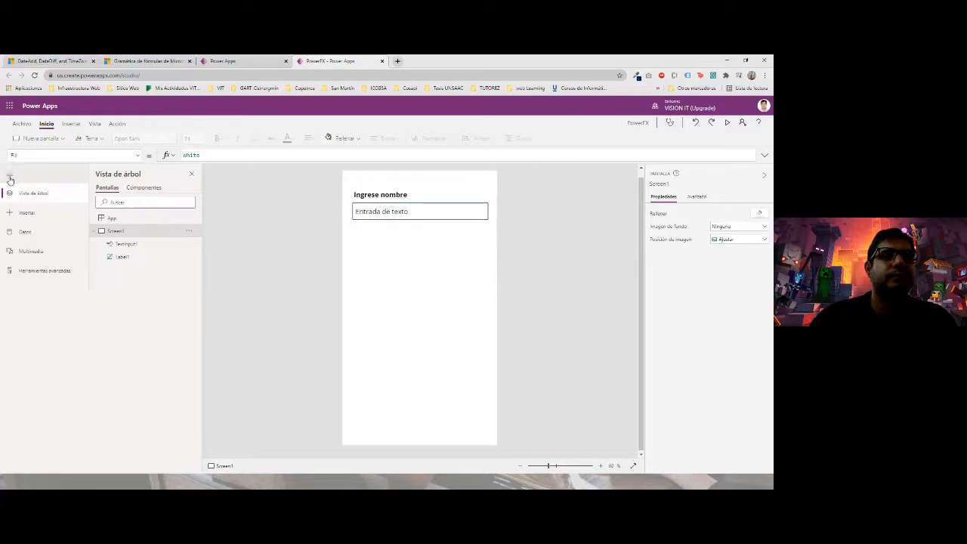
left_click(10, 176)
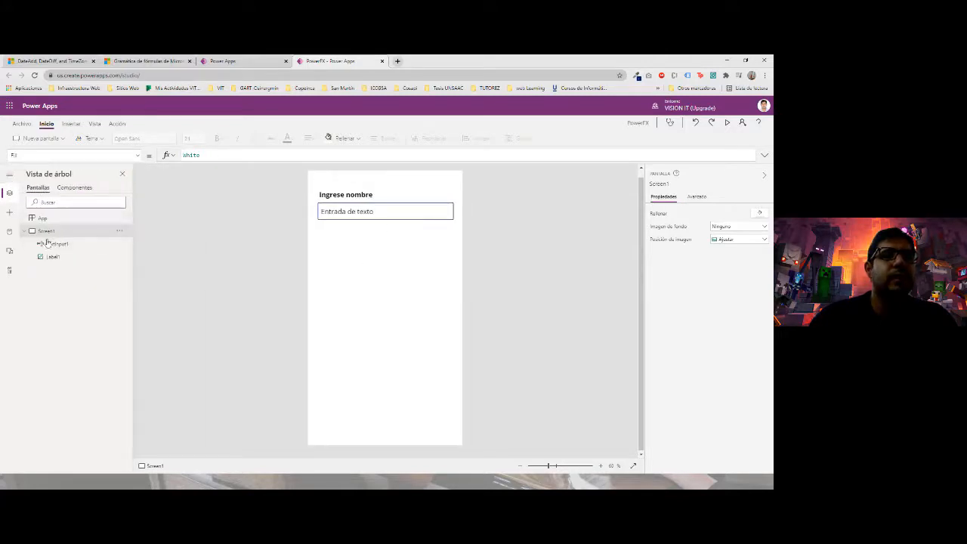
left_click(9, 248)
left_click(9, 269)
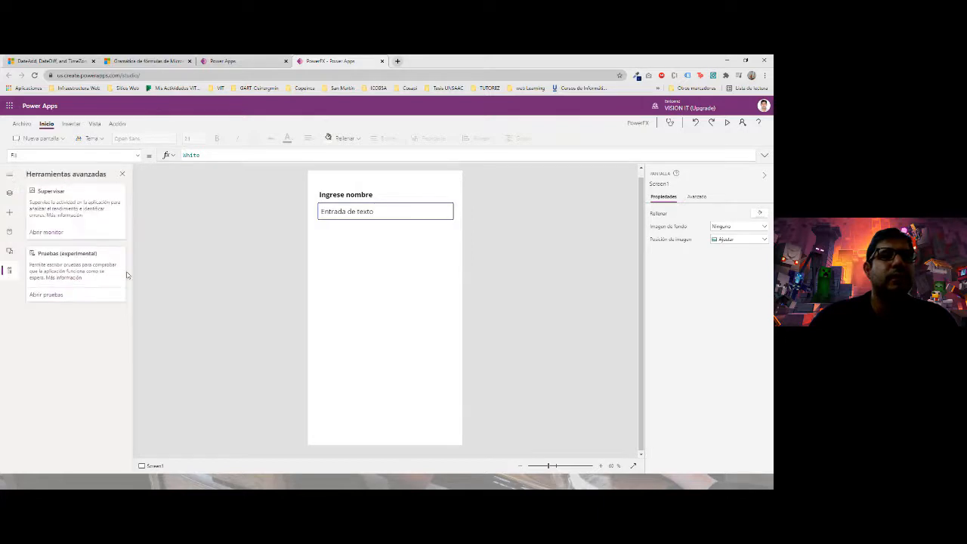
left_click(10, 174)
left_click(34, 211)
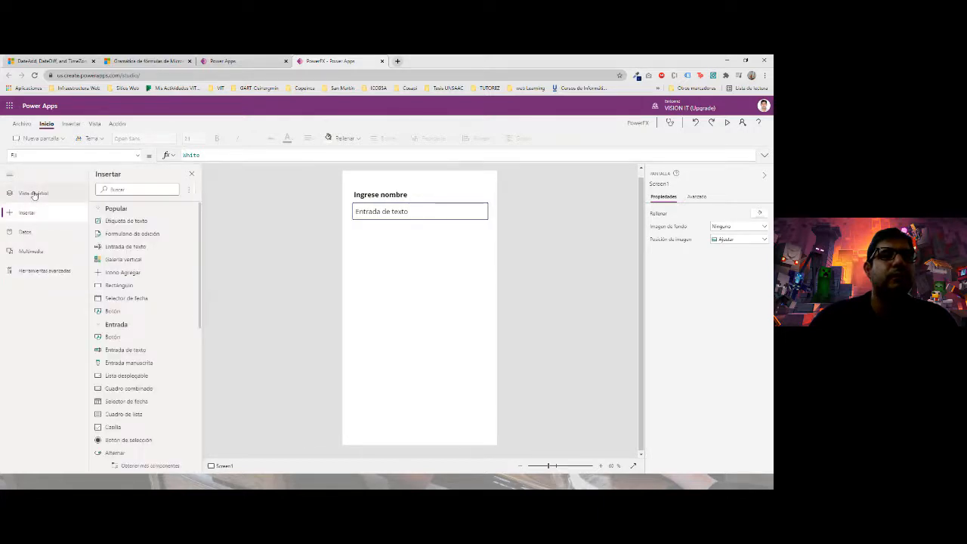
- Rename the name entry text box to txtNombre
left_click(406, 216)
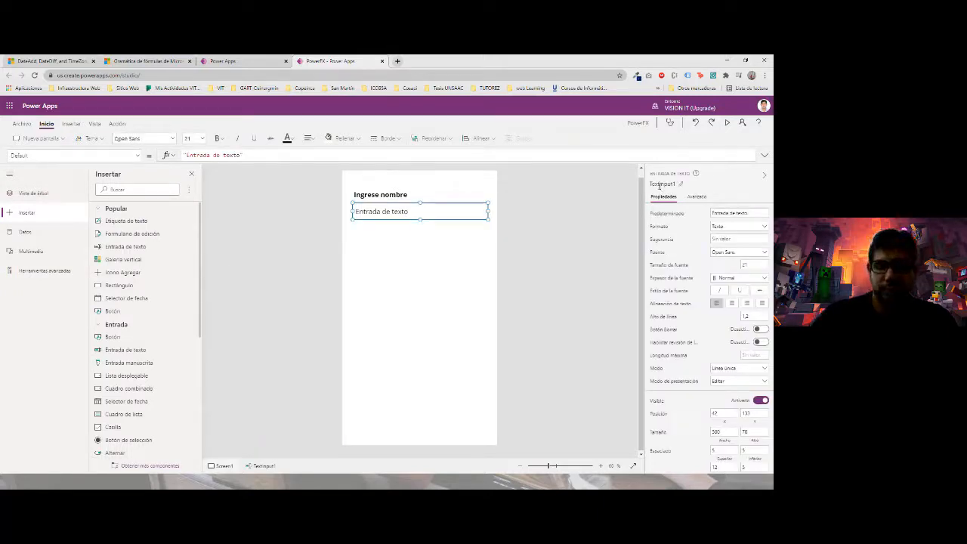
left_click(660, 185)
type("textI")
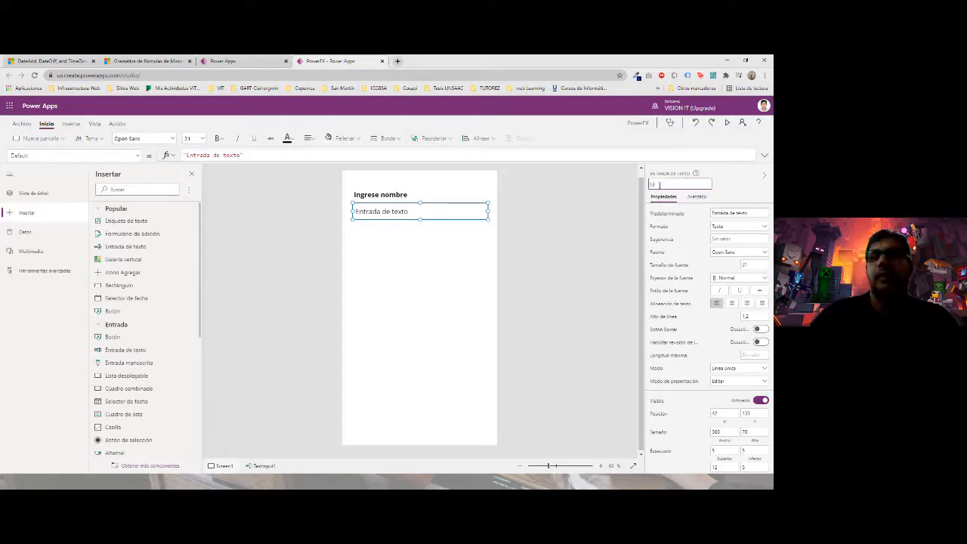
type("mbre")
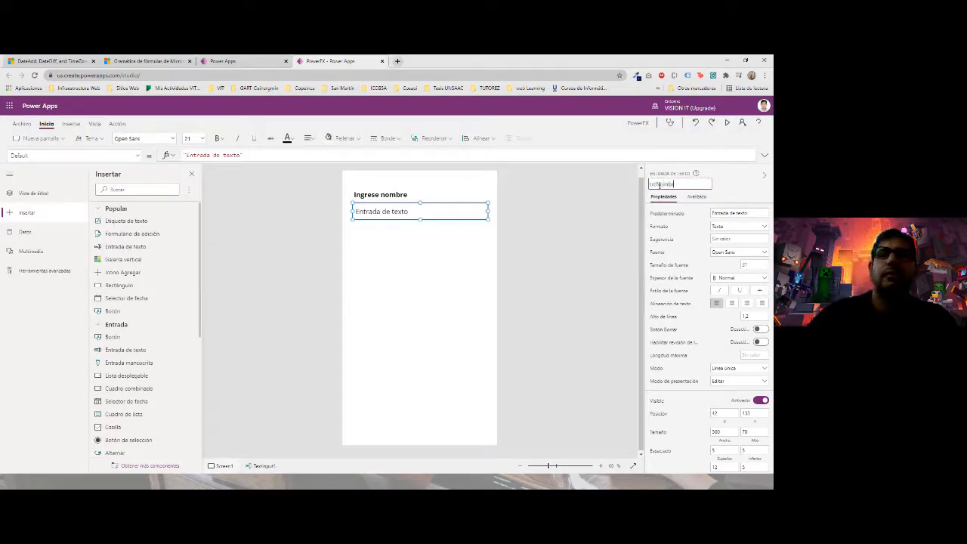
left_click(601, 210)
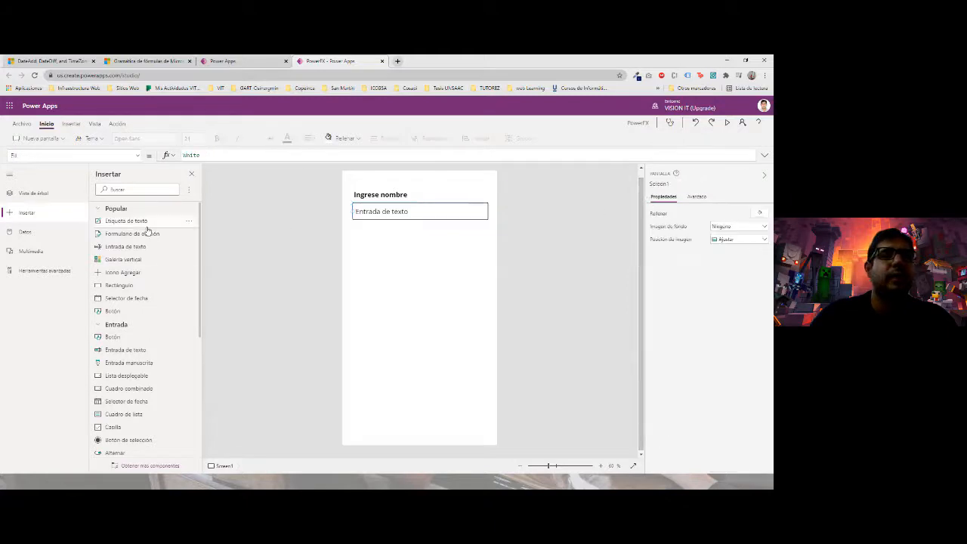
- Add a text label below the name box reading 'Ingrese Apellidos'
scroll(121, 362, "down", 4)
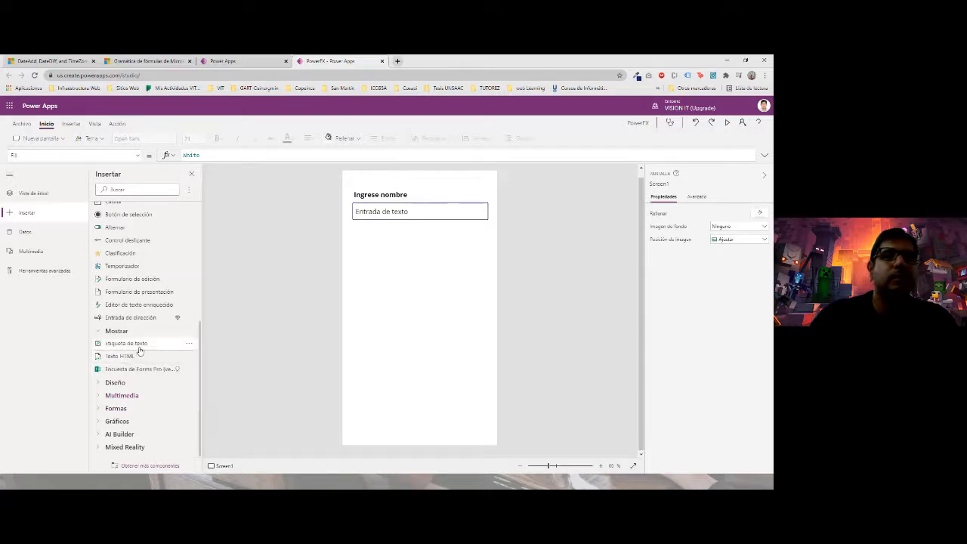
left_click_drag(126, 344, 392, 238)
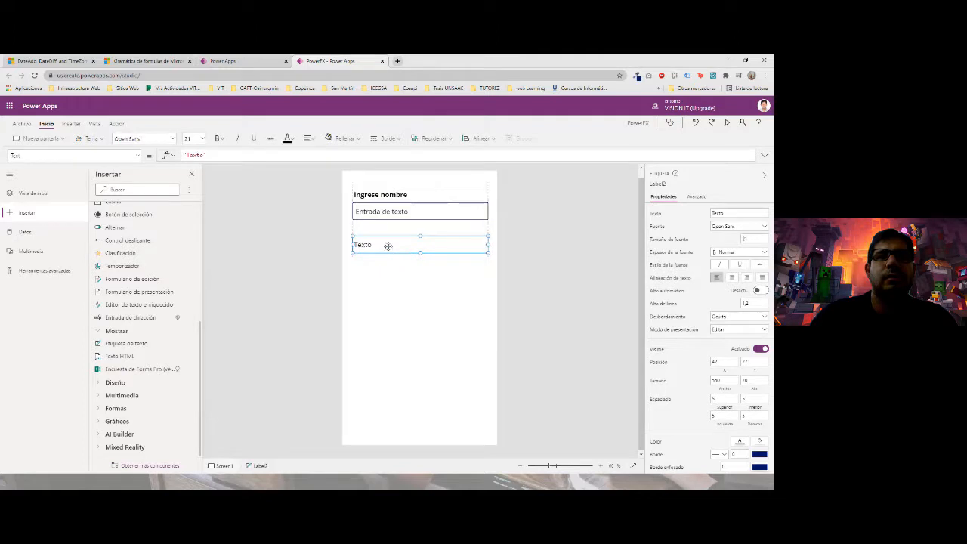
double_click(386, 244)
left_click(384, 212)
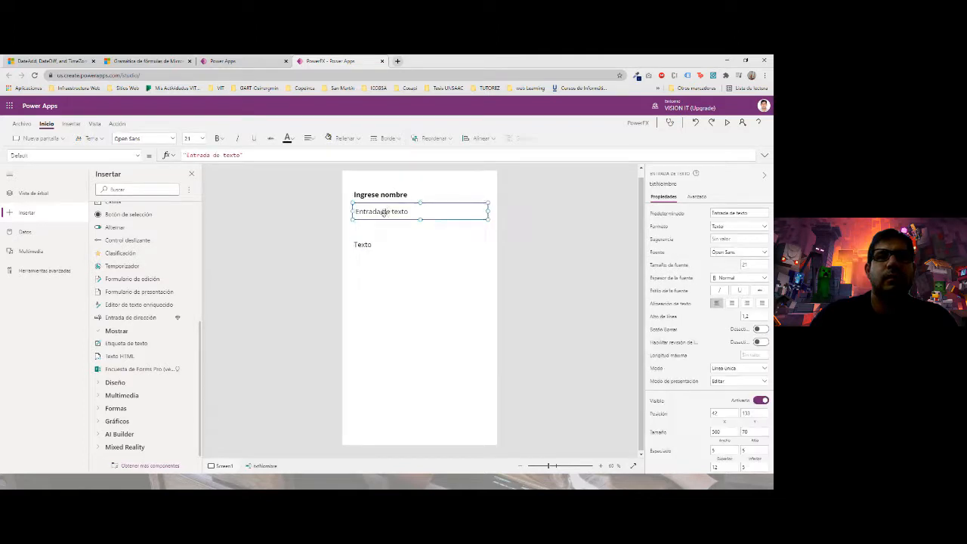
left_click(368, 250)
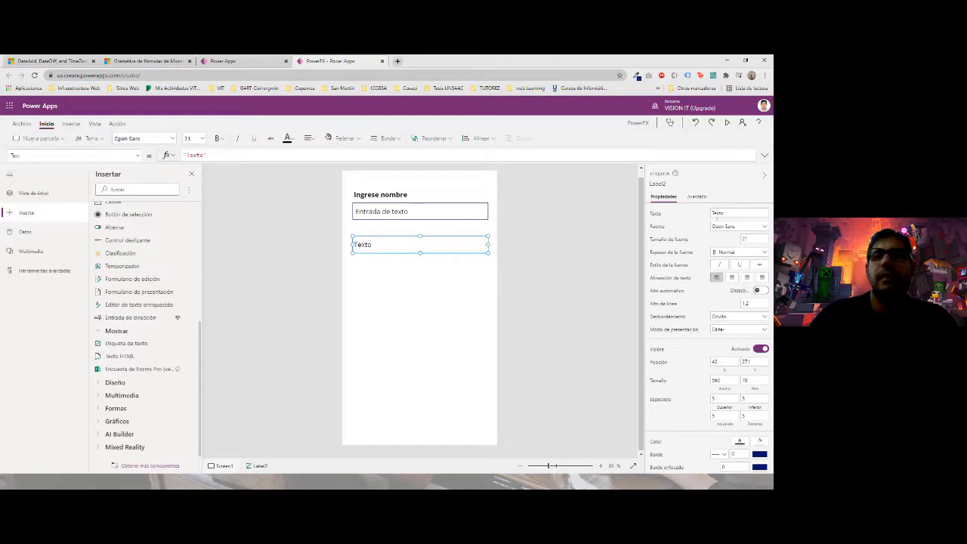
left_click(717, 213)
type("n")
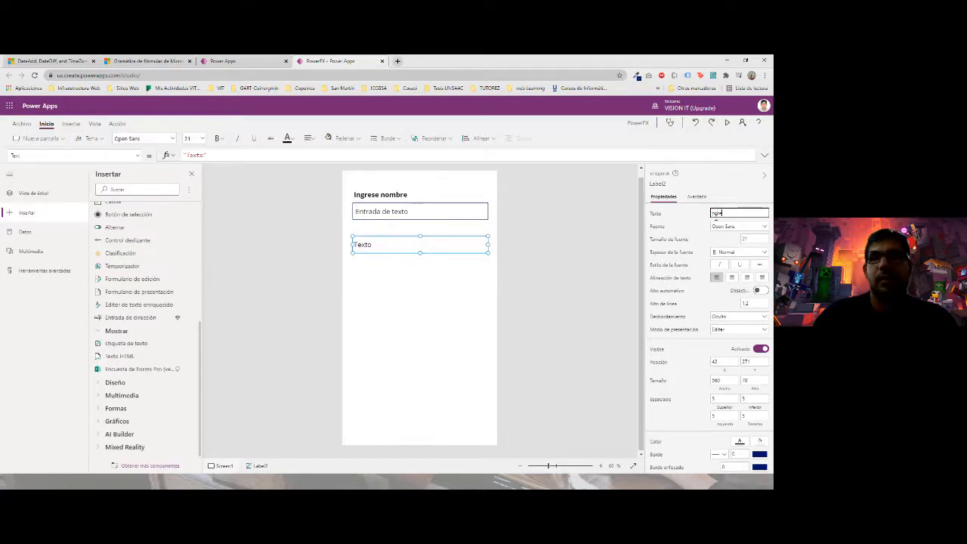
key("BackSpace")
key("BackSpace")
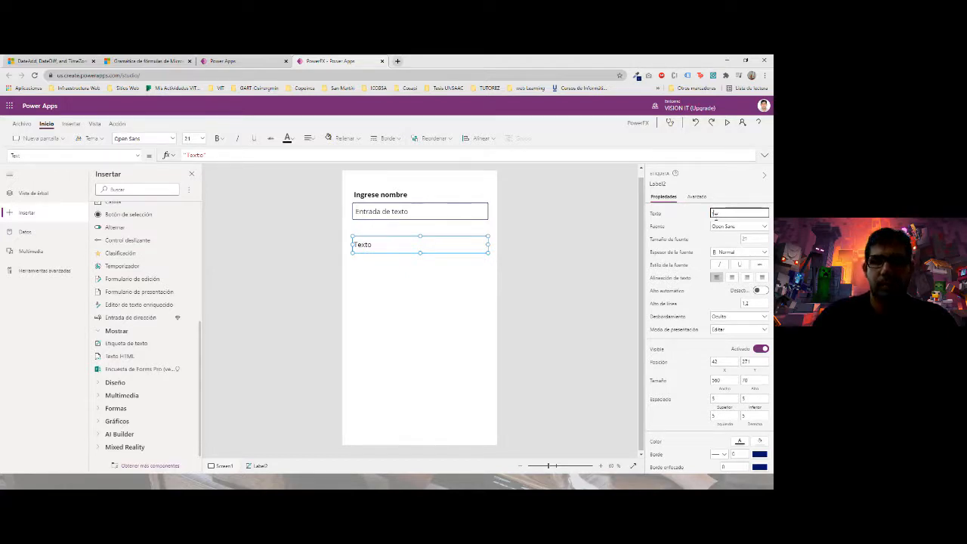
type("ngrese Apellid")
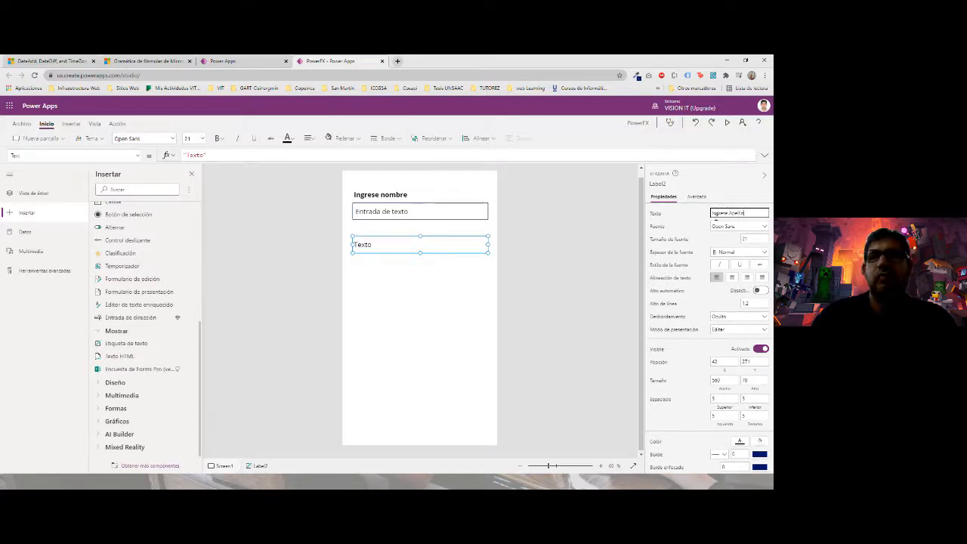
type("os")
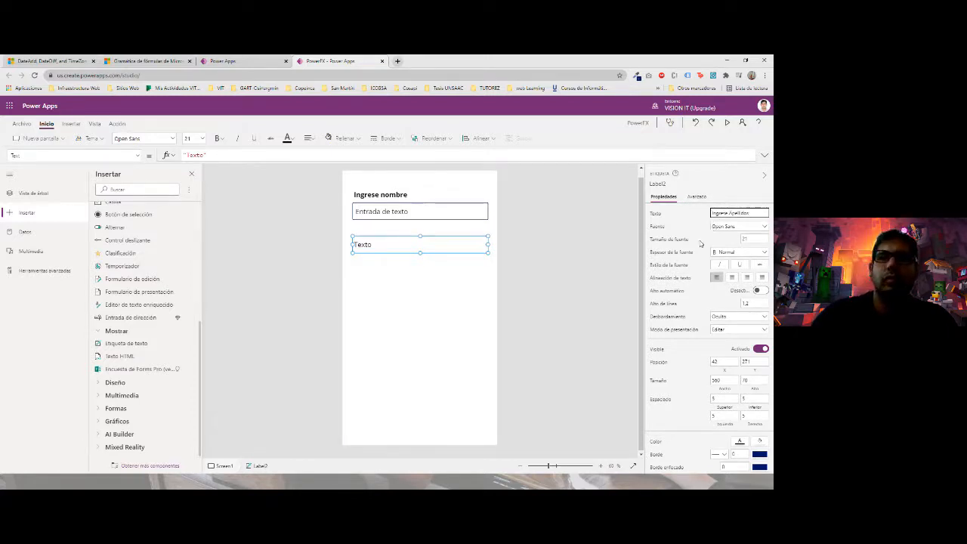
- Change the first label's text to 'Ingrese nombres'
left_click(390, 195)
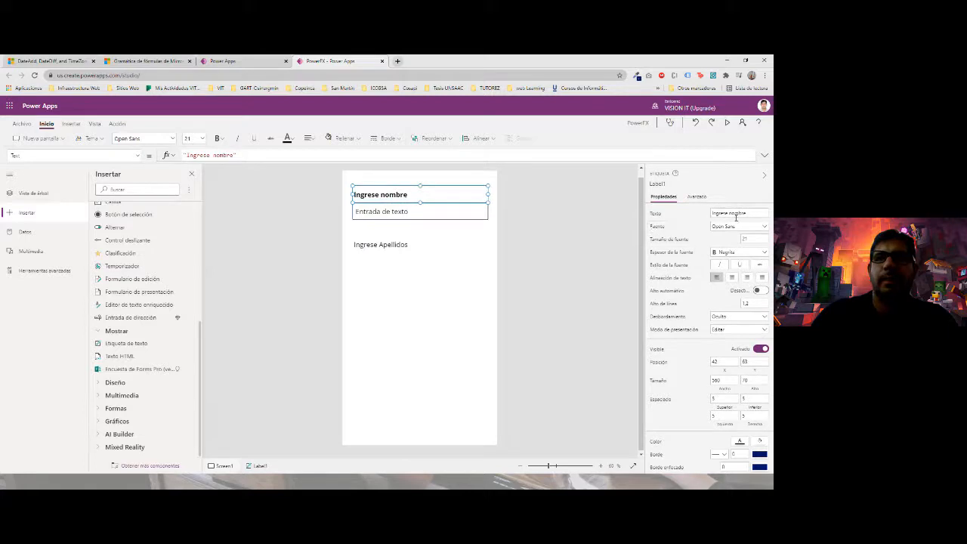
left_click(745, 213)
type("s")
left_click(519, 261)
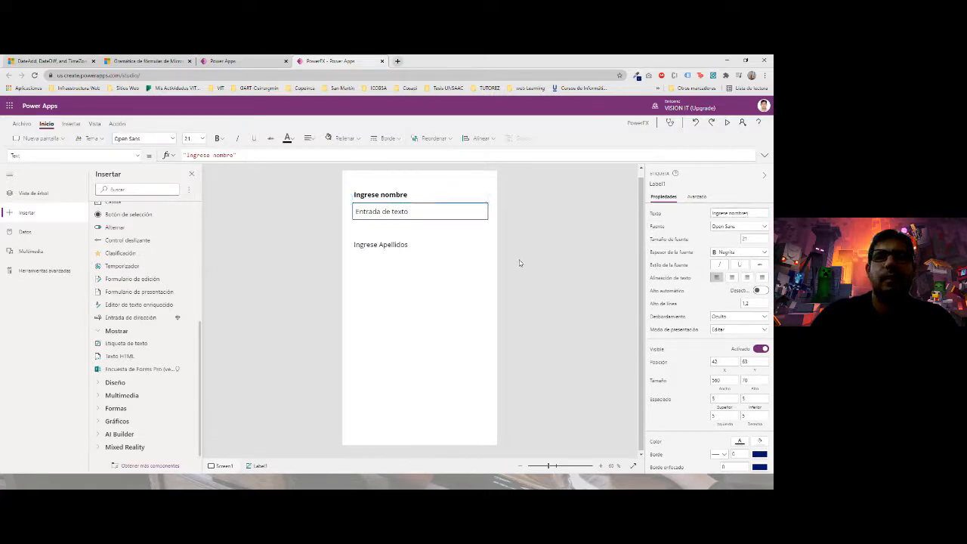
- Set the Ingrese Apellidos label's font weight to bold
left_click(405, 250)
left_click(749, 226)
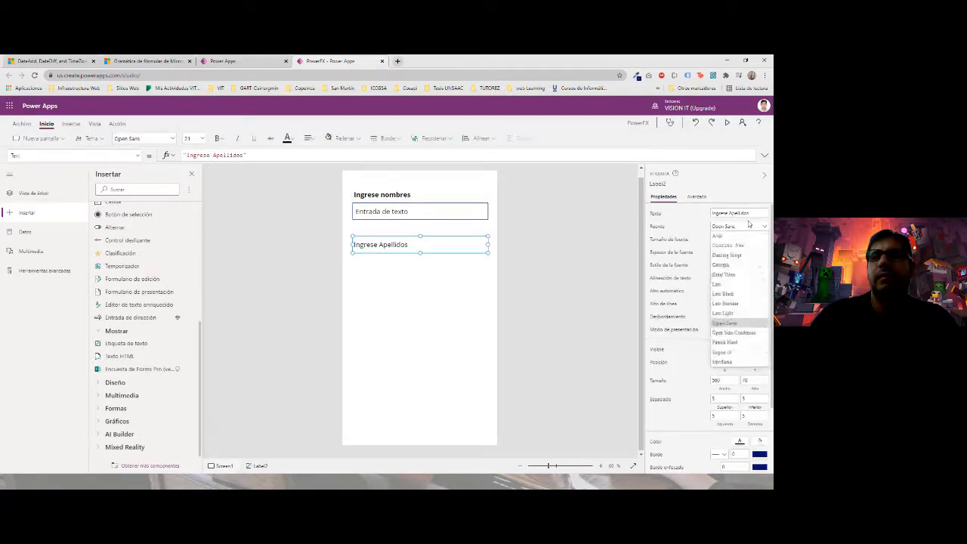
left_click(750, 225)
left_click(749, 214)
left_click(725, 253)
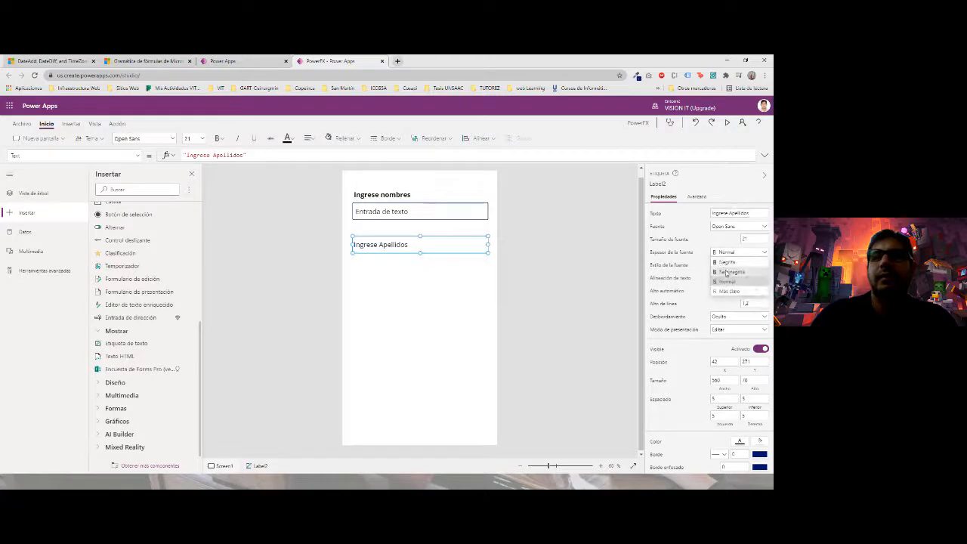
left_click(724, 263)
left_click(458, 287)
scroll(122, 353, "up", 5)
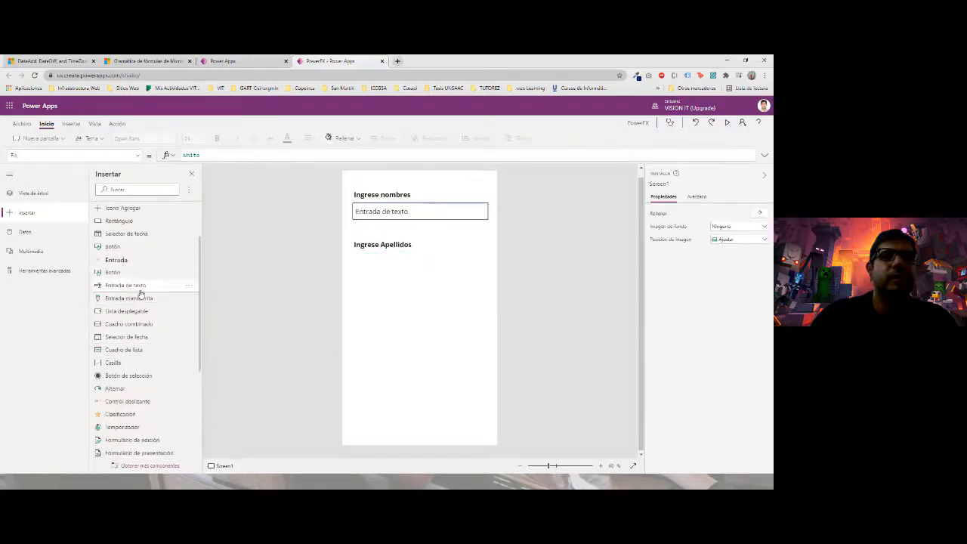
- Add a surname text input below Ingrese Apellidos and name it txtApellidos
left_click_drag(134, 285, 400, 268)
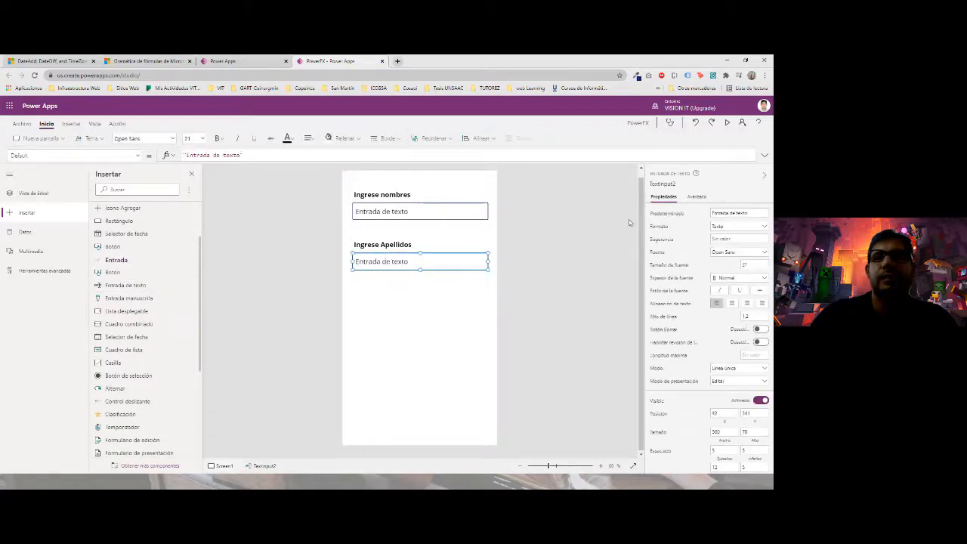
left_click(667, 184)
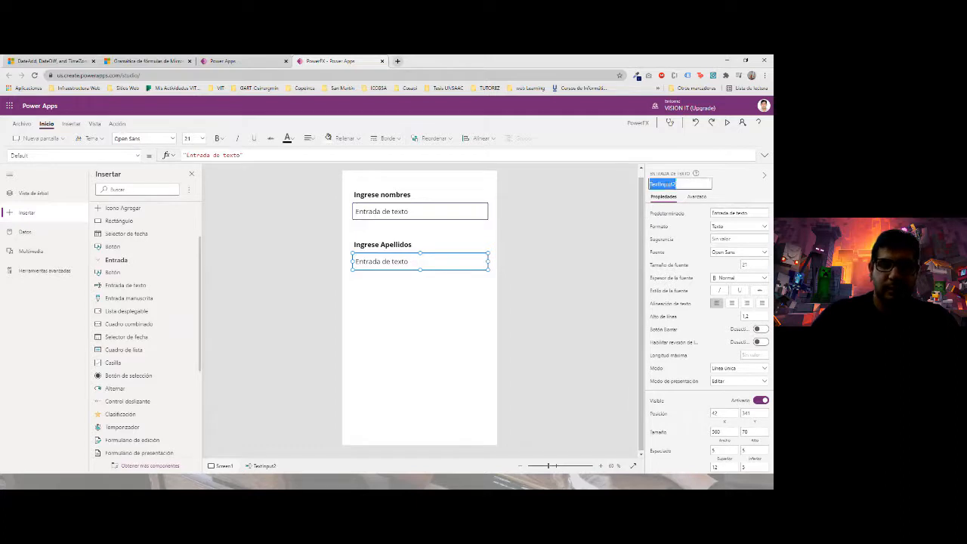
key("BackSpace")
type("txtApellidos")
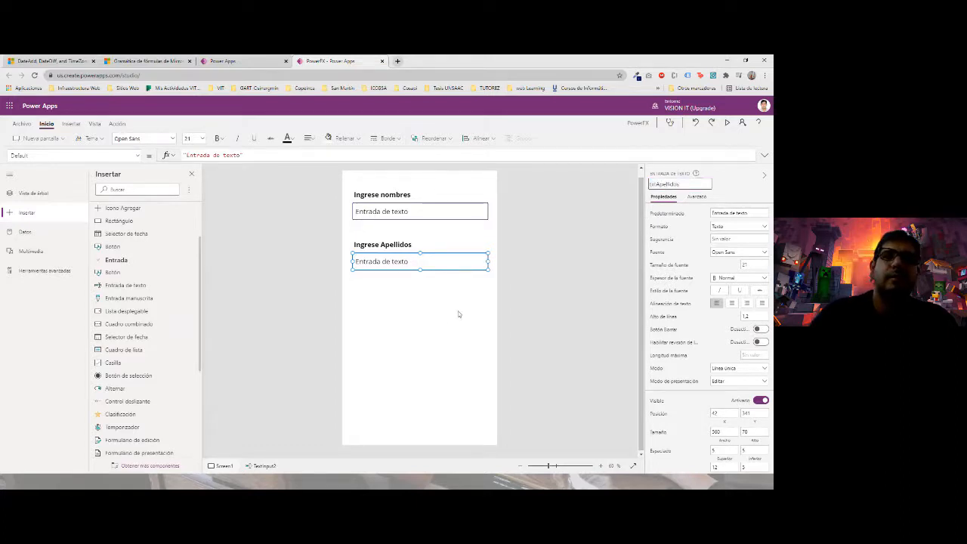
left_click(449, 319)
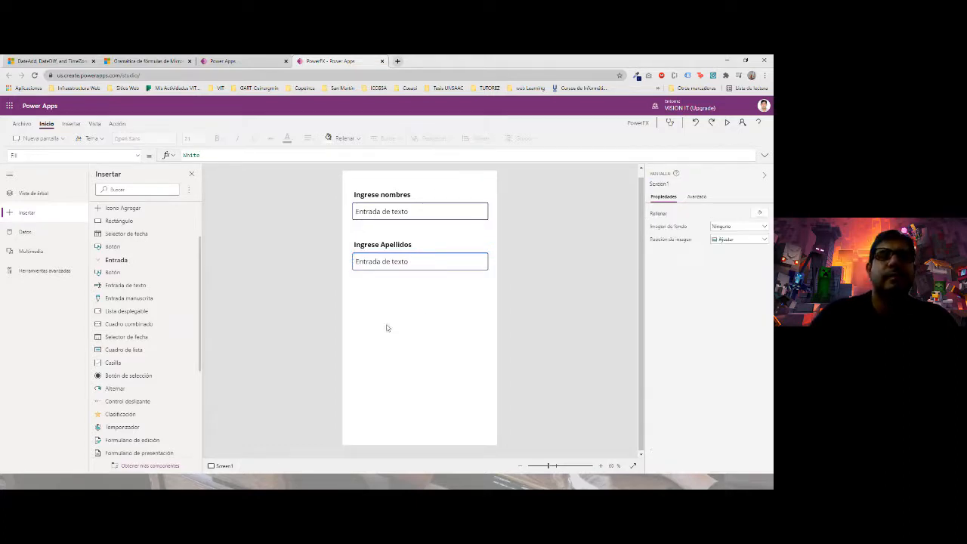
- Add a third text input lower on the screen, keeping Texto format, with bold text
scroll(113, 352, "down", 5)
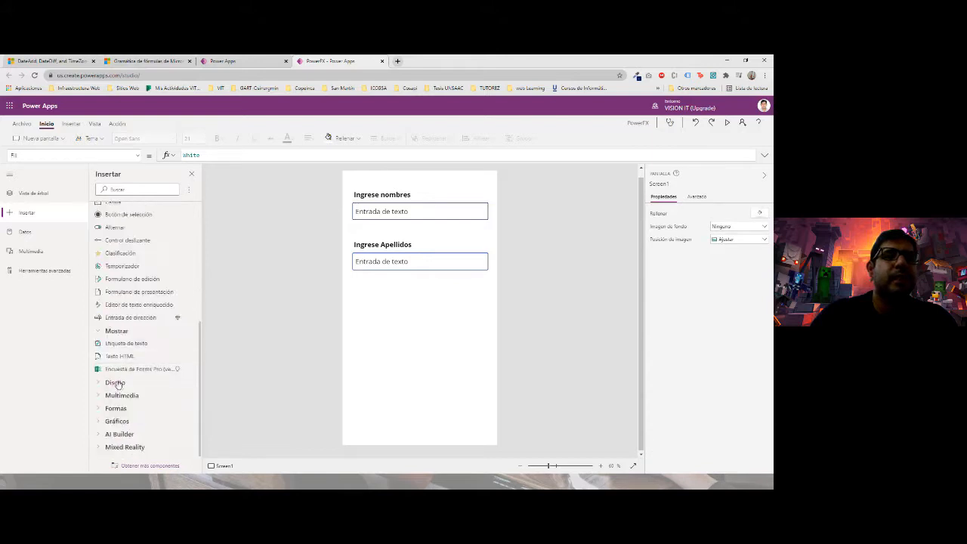
scroll(117, 384, "up", 5)
left_click_drag(113, 285, 384, 318)
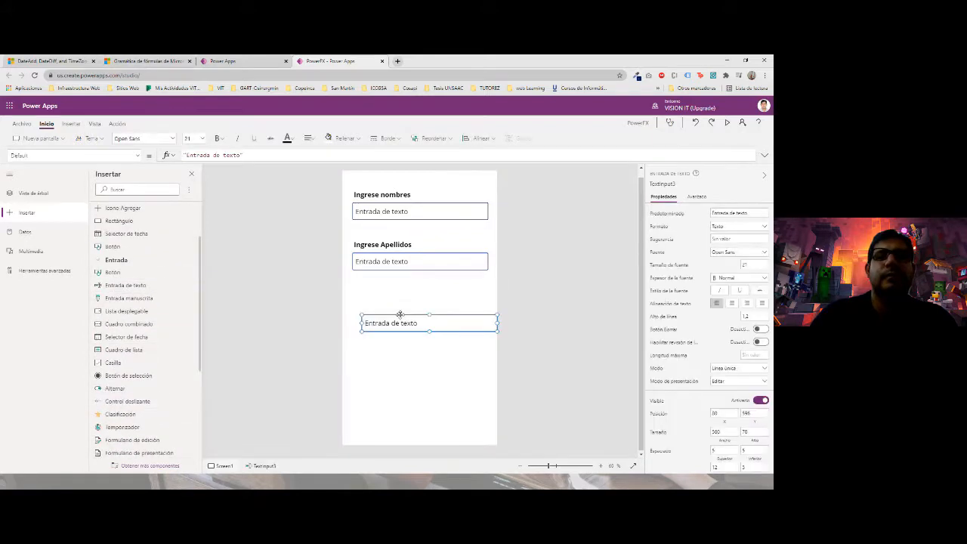
left_click(765, 227)
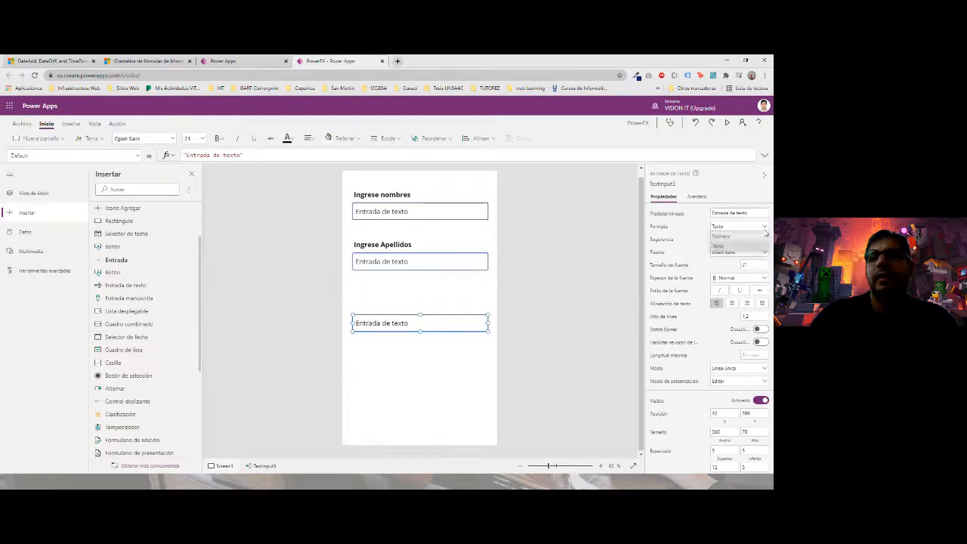
left_click(761, 224)
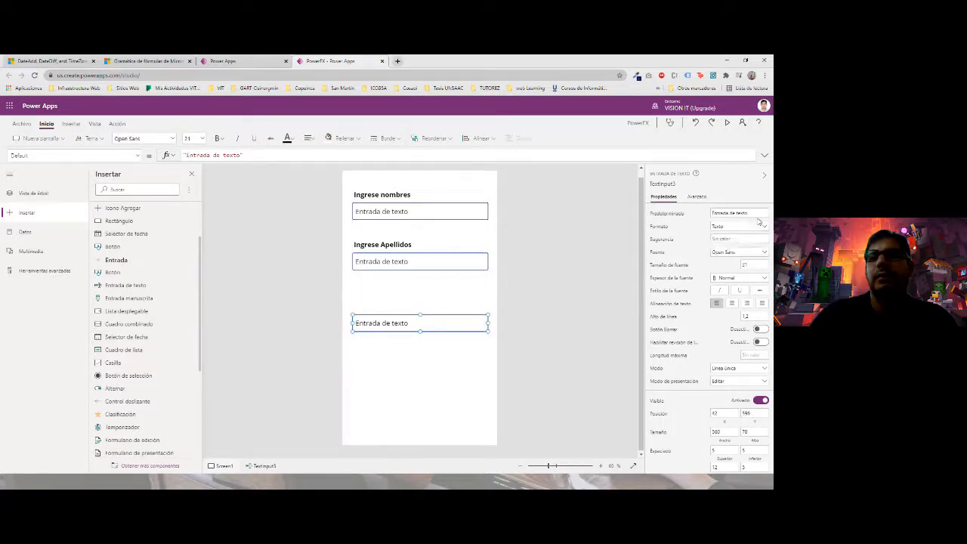
left_click(759, 279)
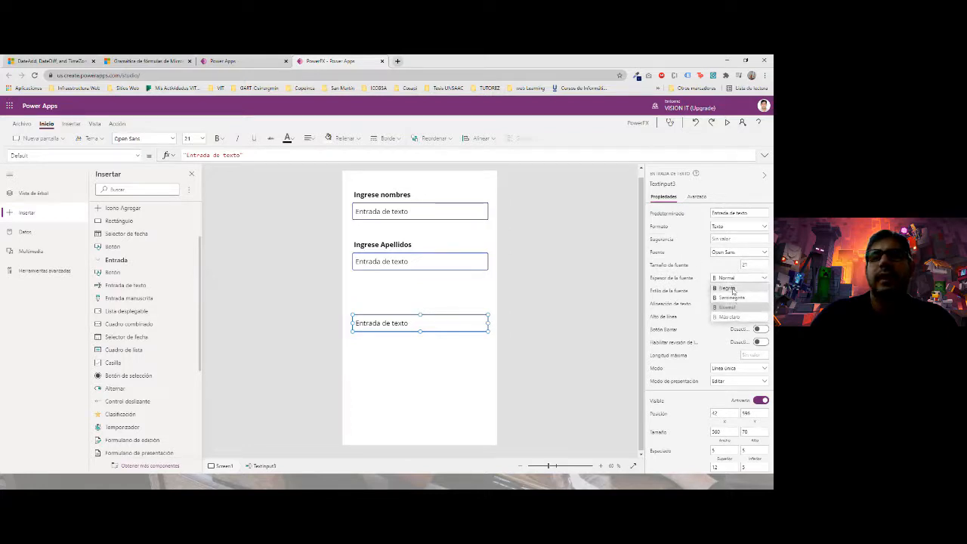
left_click(722, 287)
- Name the third input txtNombreCompleto and select its 'Entrada de texto' default value
left_click(662, 184)
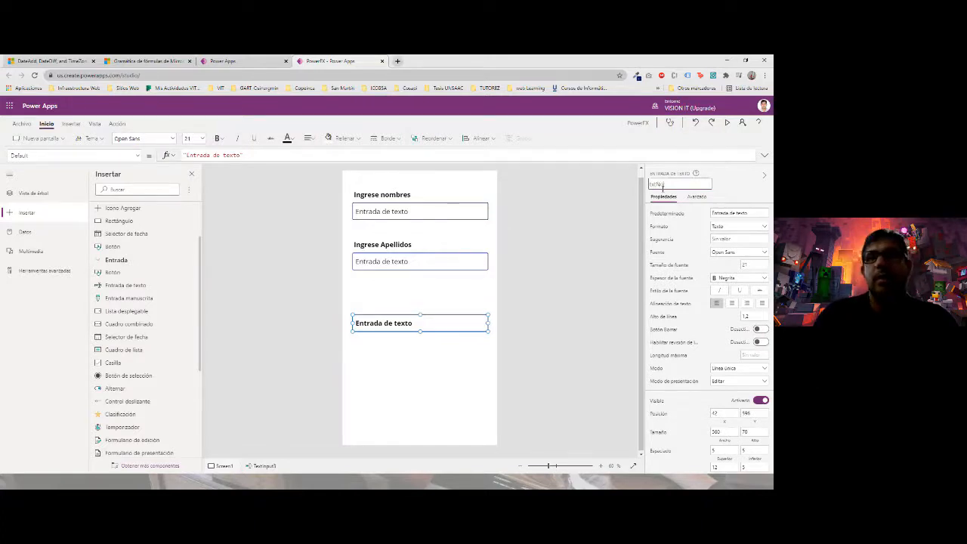
type("txtNombreCo")
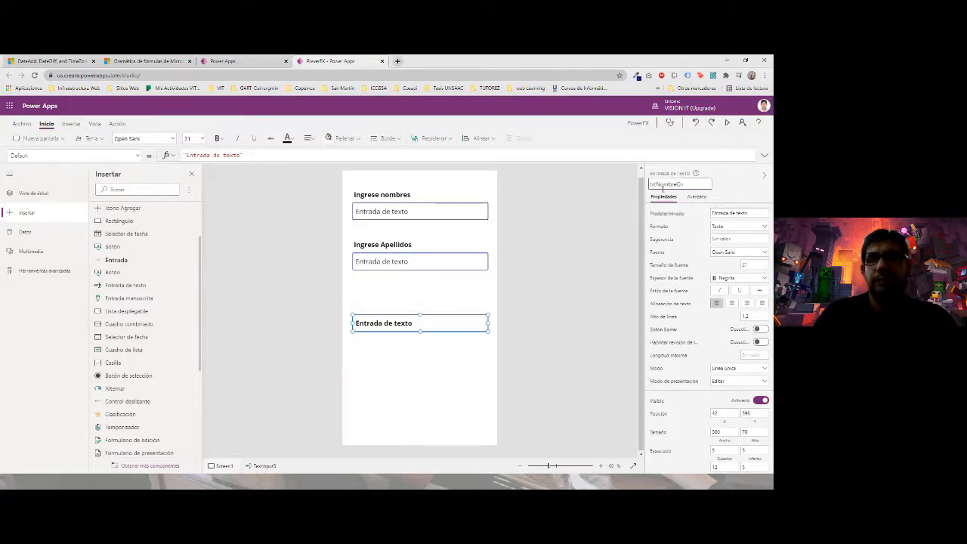
type("mpleto")
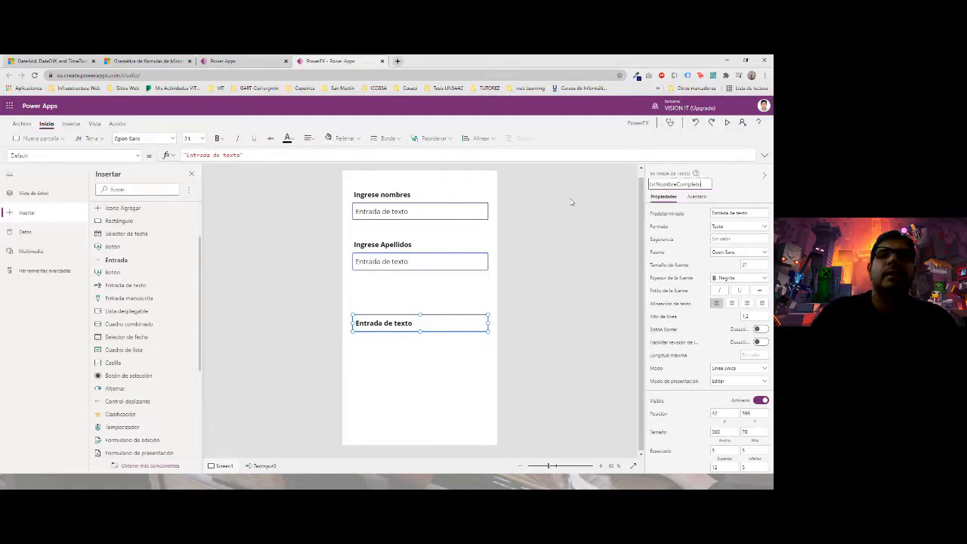
left_click(334, 196)
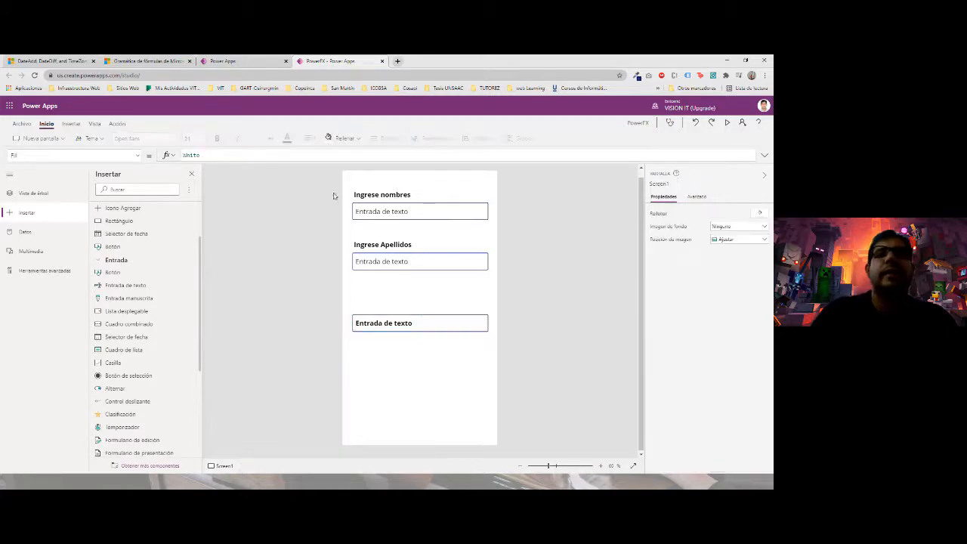
left_click(407, 318)
left_click_drag(243, 155, 172, 155)
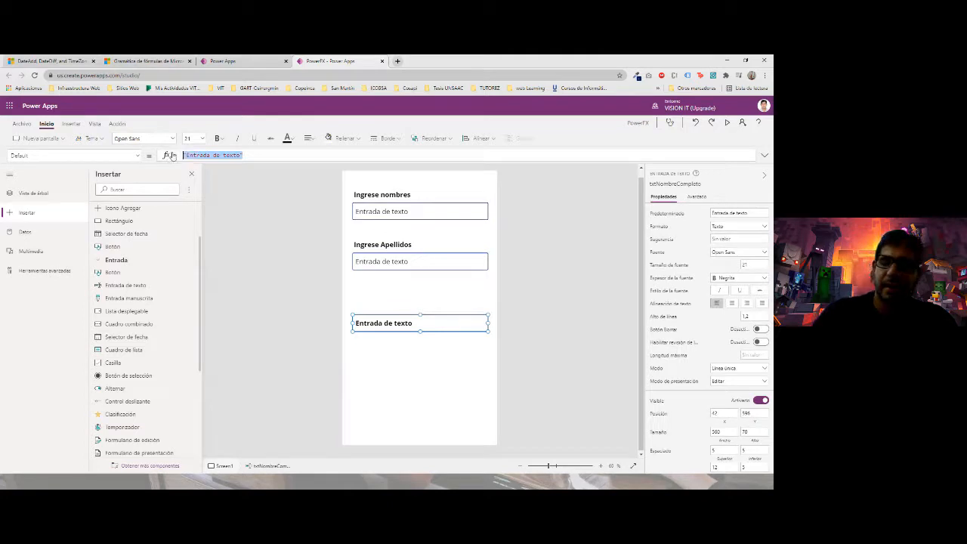
- Replace txtNombreCompleto's Default with Concatenate( and switch to the formula reference docs
key("BackSpace")
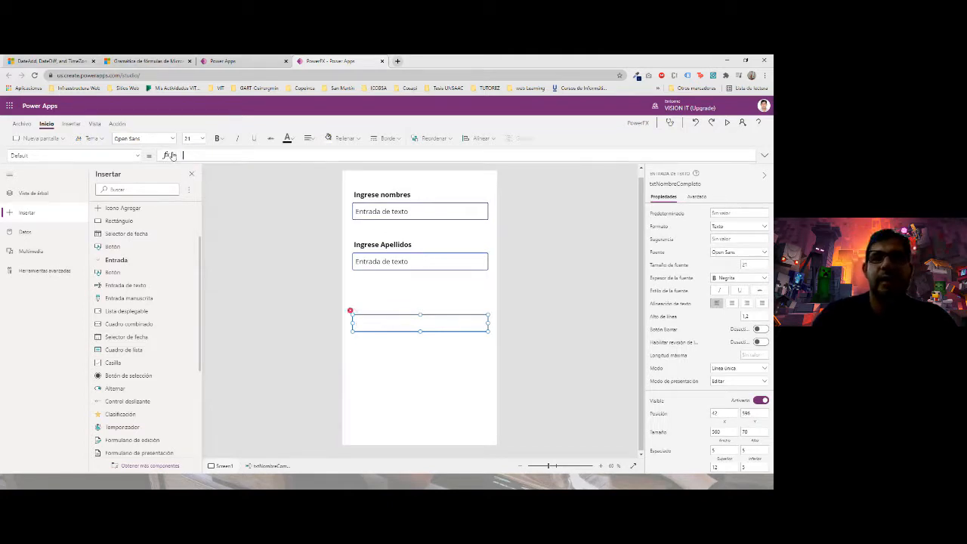
type("CONCA")
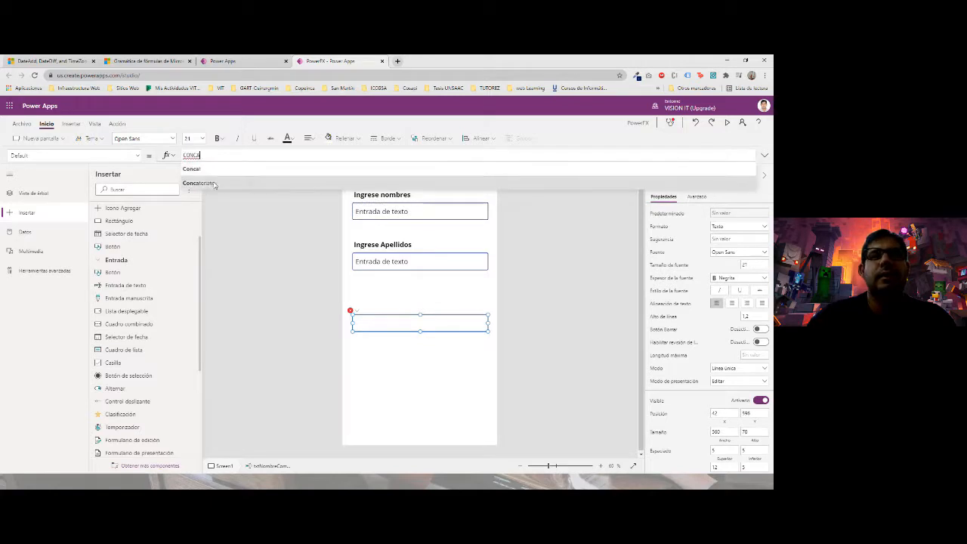
left_click(219, 184)
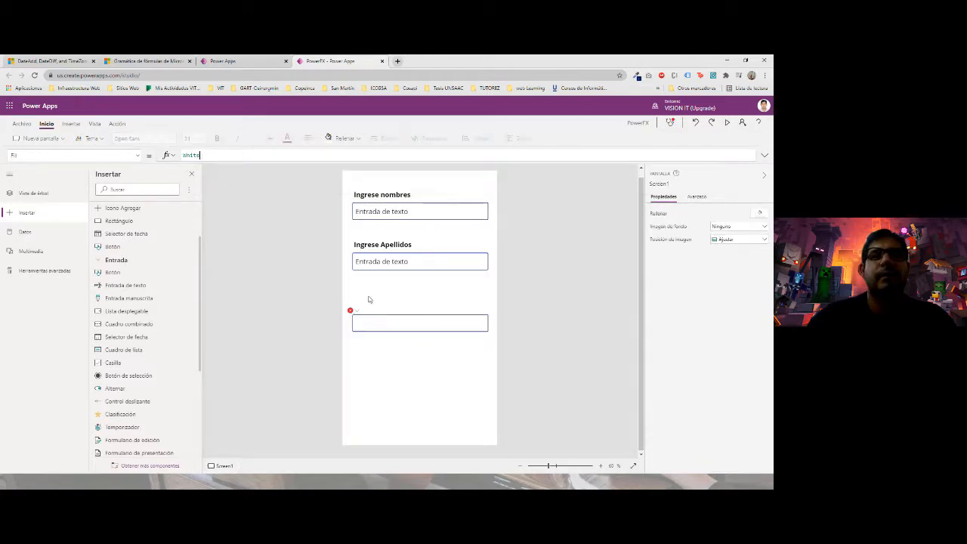
left_click(389, 321)
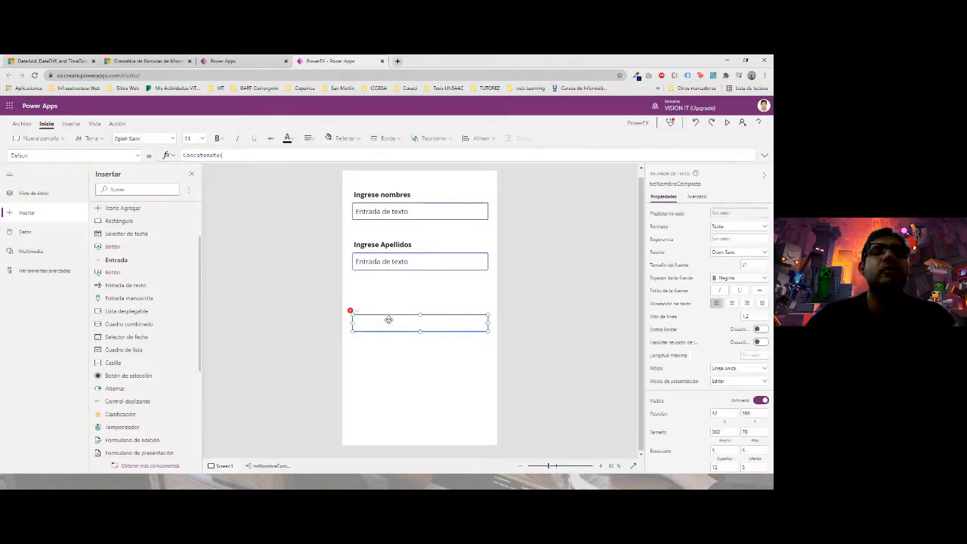
left_click(218, 154)
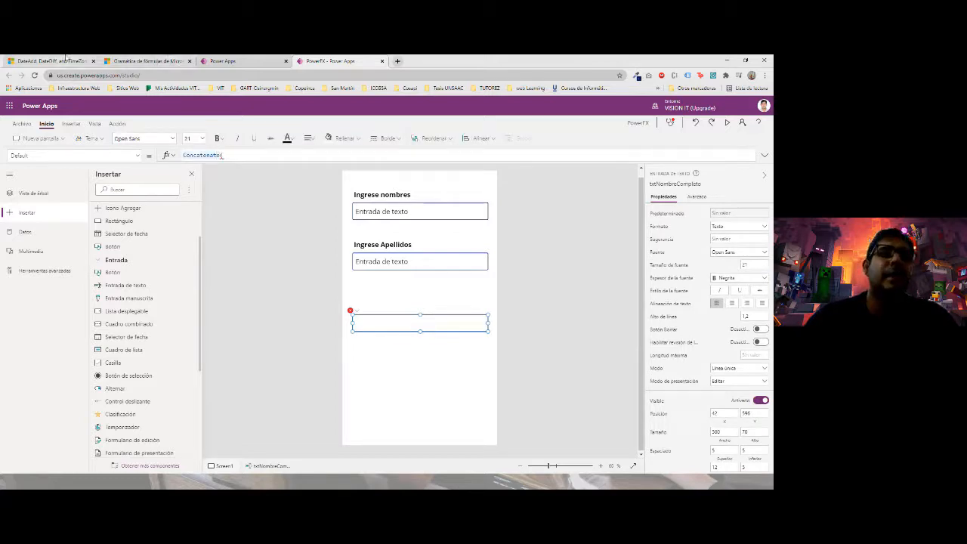
left_click(70, 58)
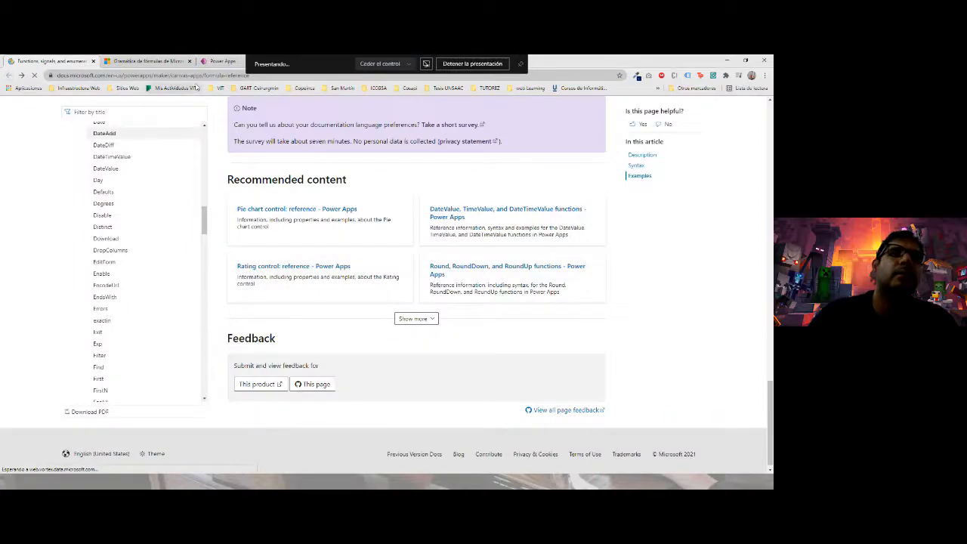
- Find the Concat and Concatenate page, read its syntax and examples, and return to the app
left_click(259, 61)
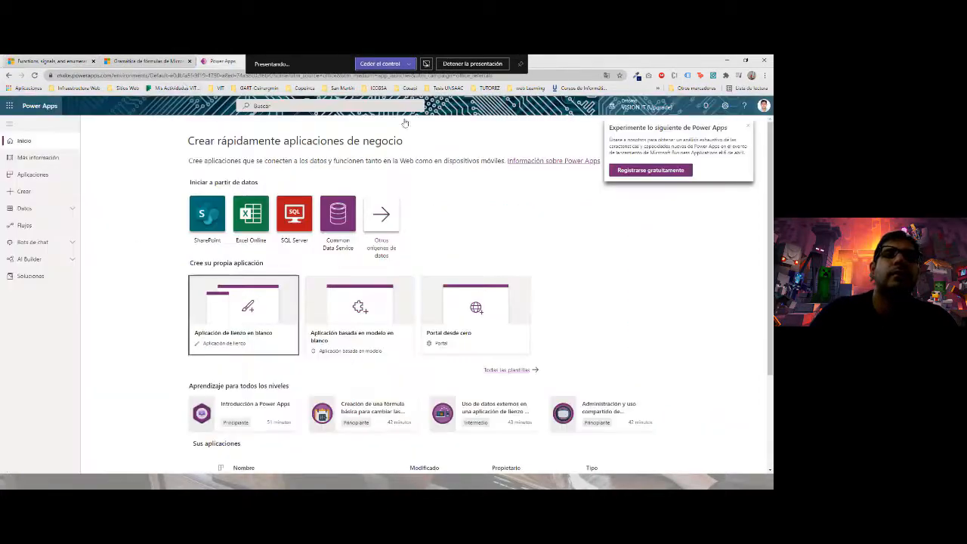
left_click(57, 58)
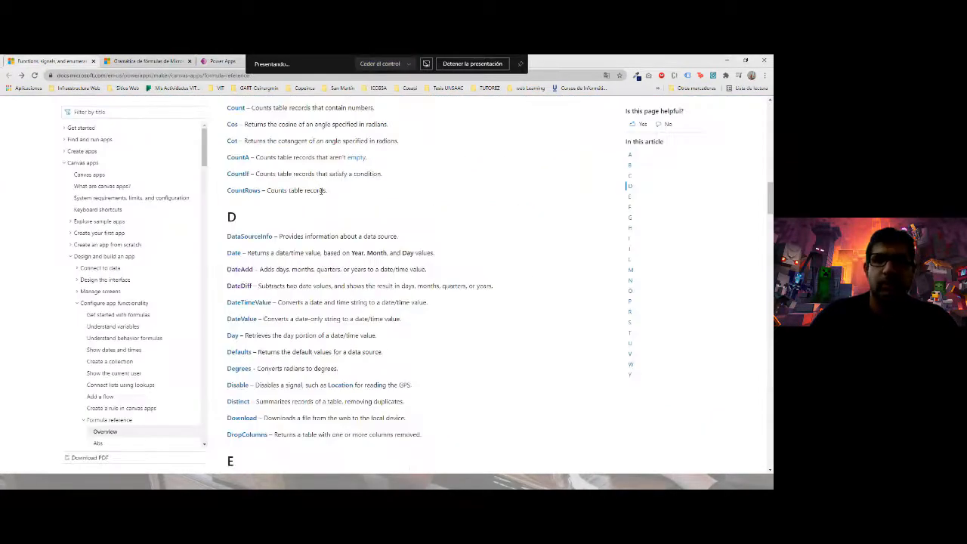
key("ctrl+f")
type("cb")
type("ncate")
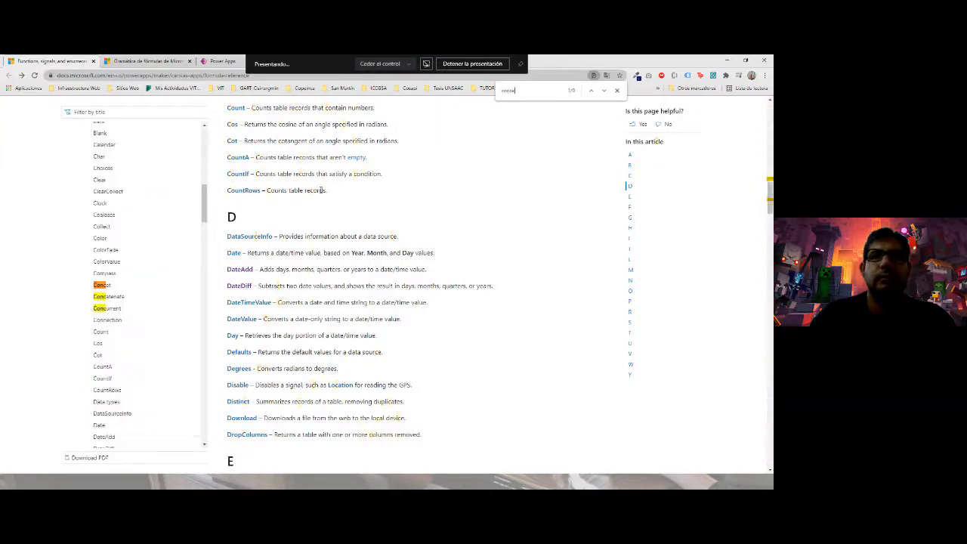
left_click(126, 299)
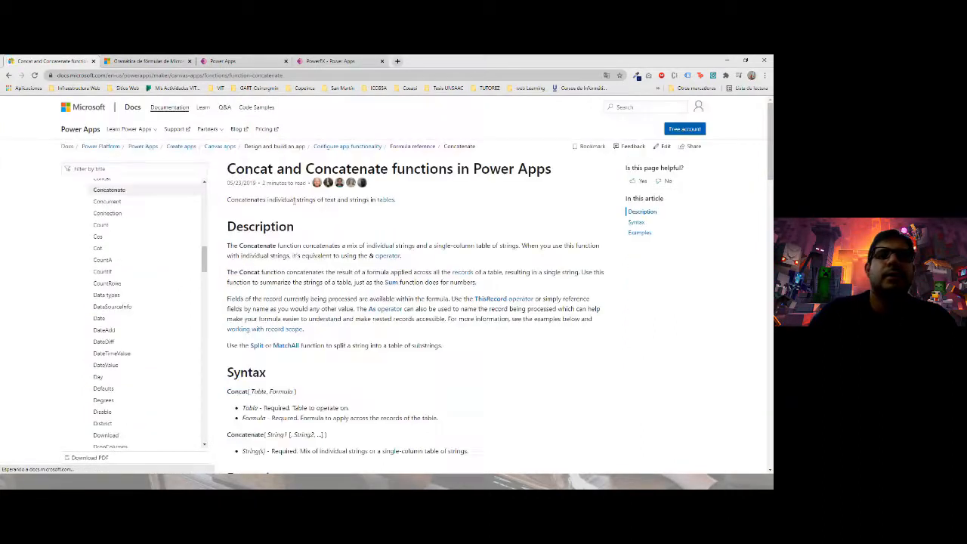
scroll(289, 195, "down", 3)
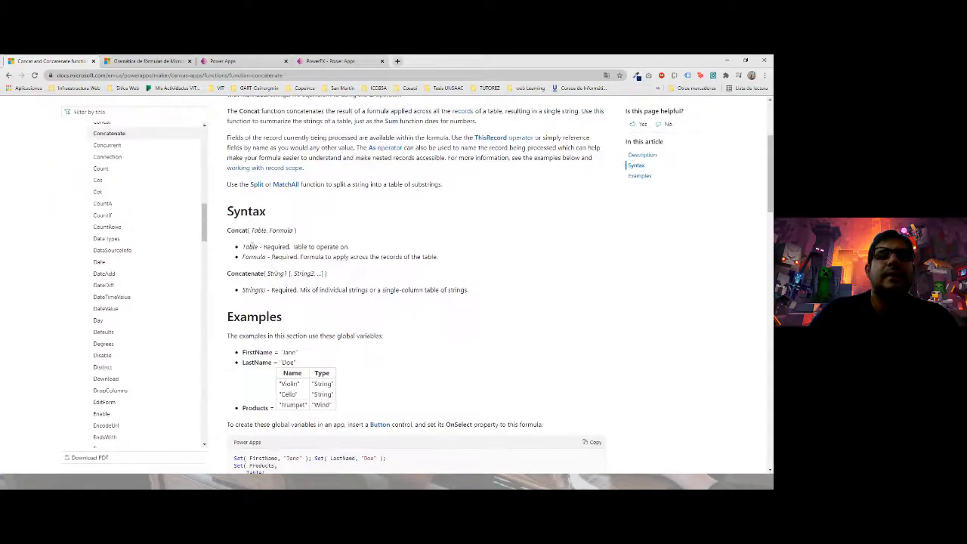
scroll(243, 306, "down", 2)
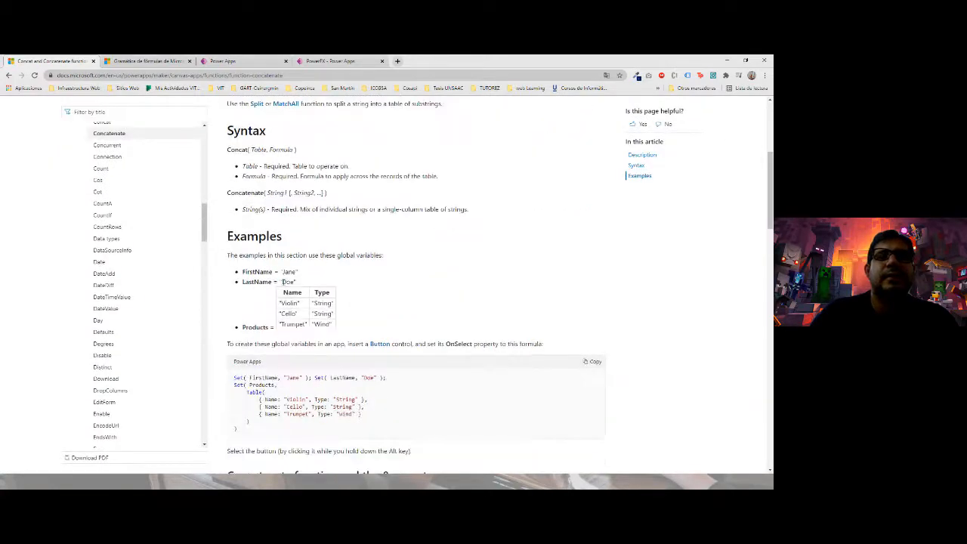
scroll(282, 281, "down", 3)
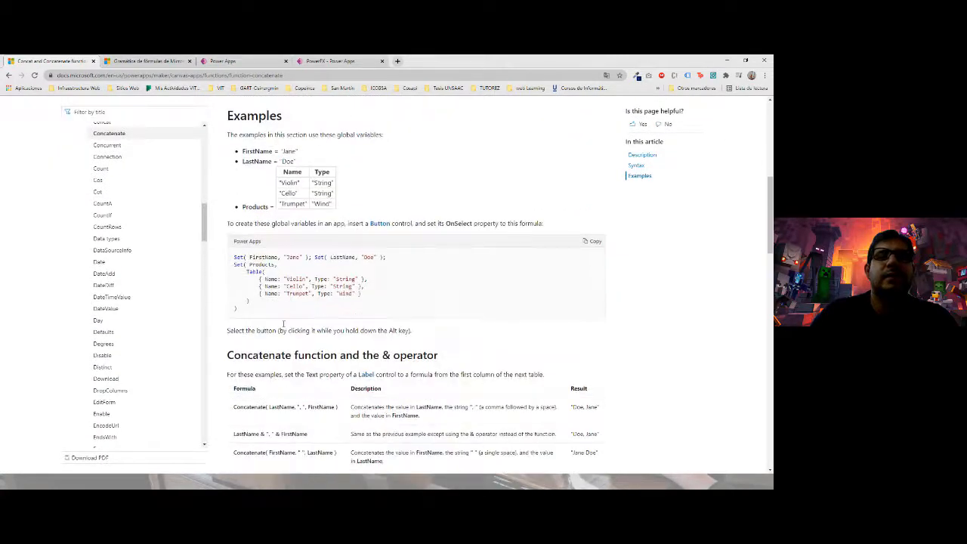
left_click(369, 62)
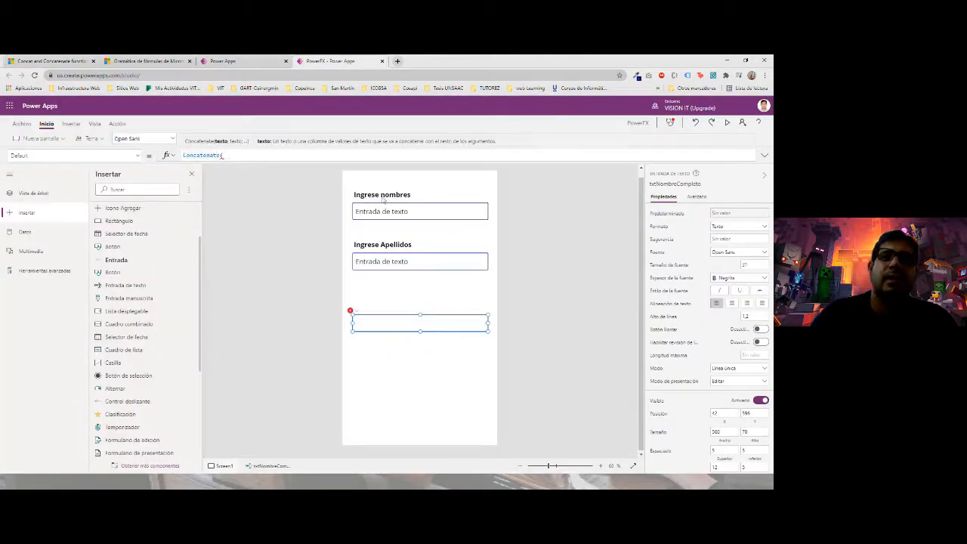
- Add txtNombre.Text as the first Concatenate argument in txtNombreCompleto's Default formula
left_click(384, 210)
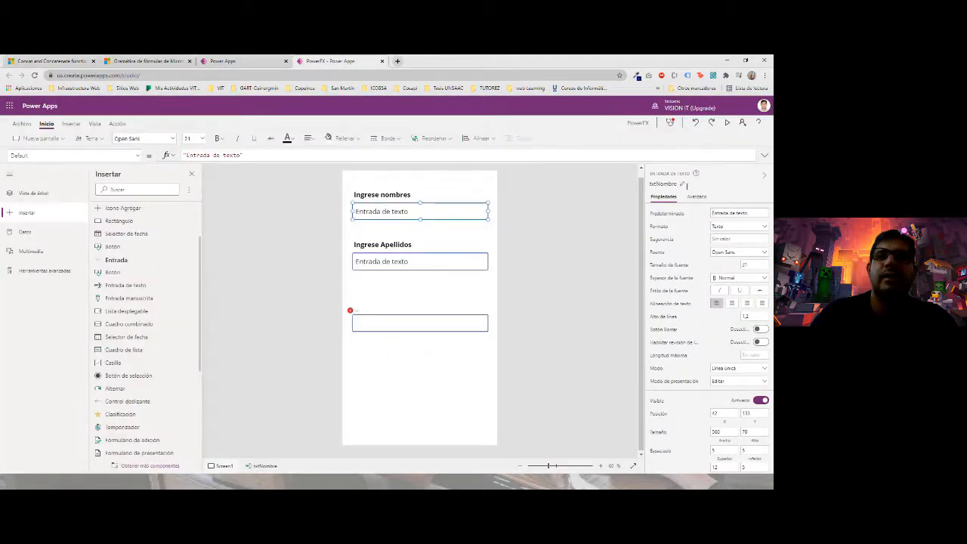
left_click(364, 320)
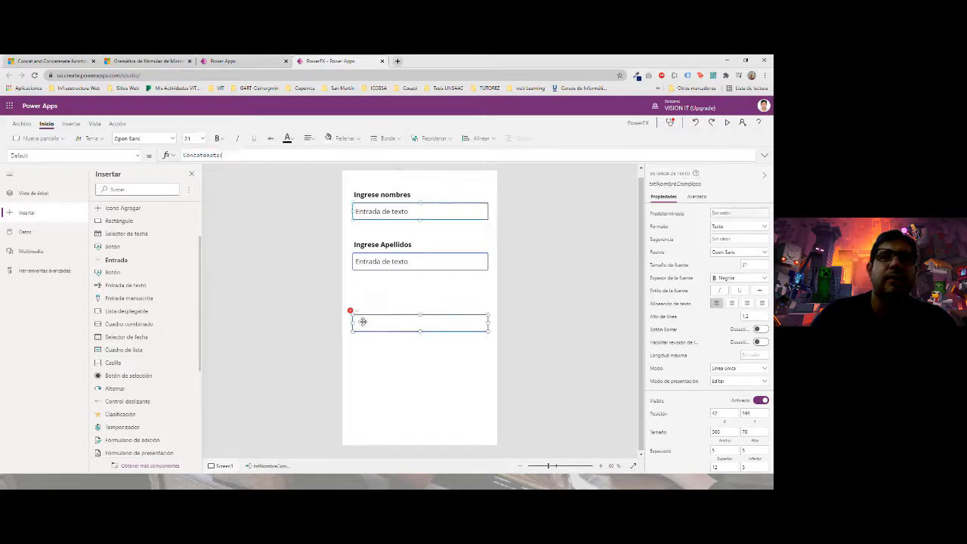
left_click(225, 155)
type("txtNombre")
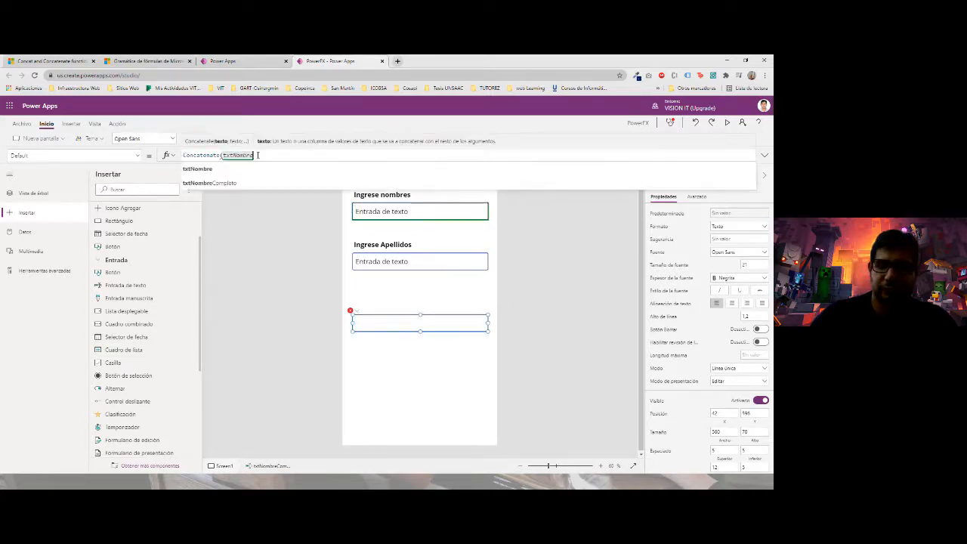
type(".")
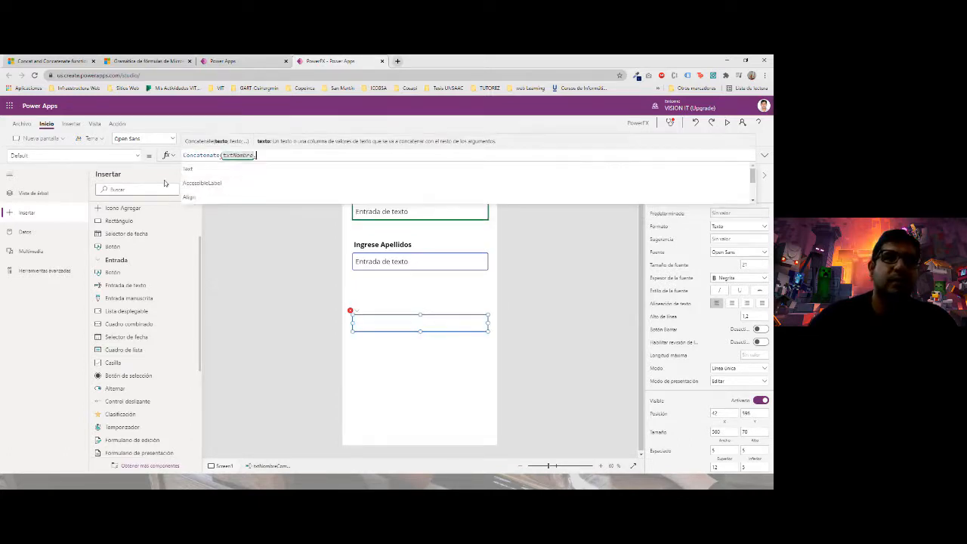
left_click(201, 173)
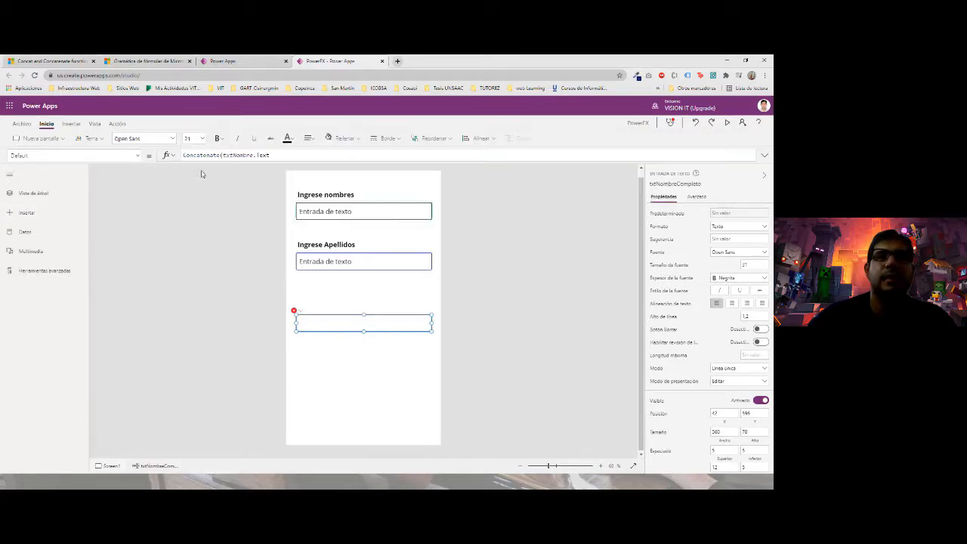
type(";")
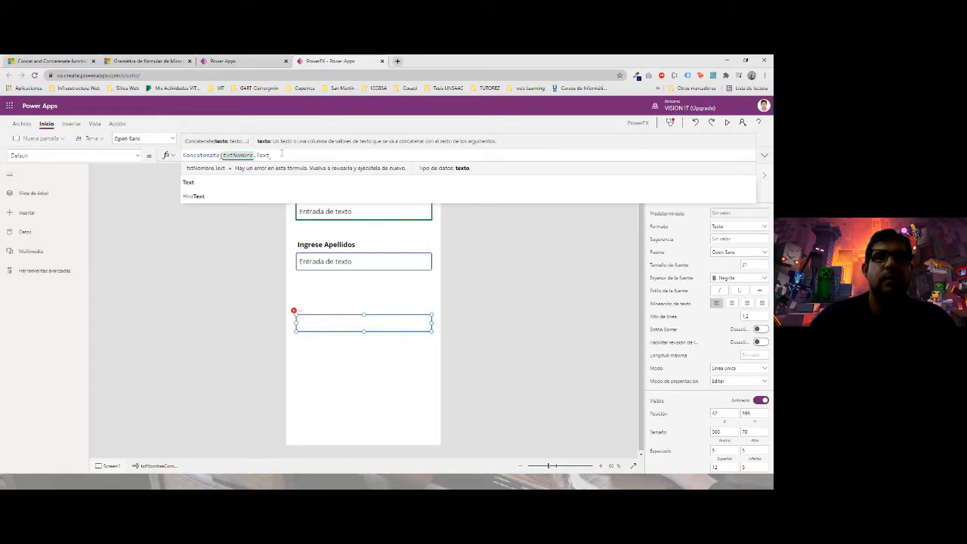
type(",")
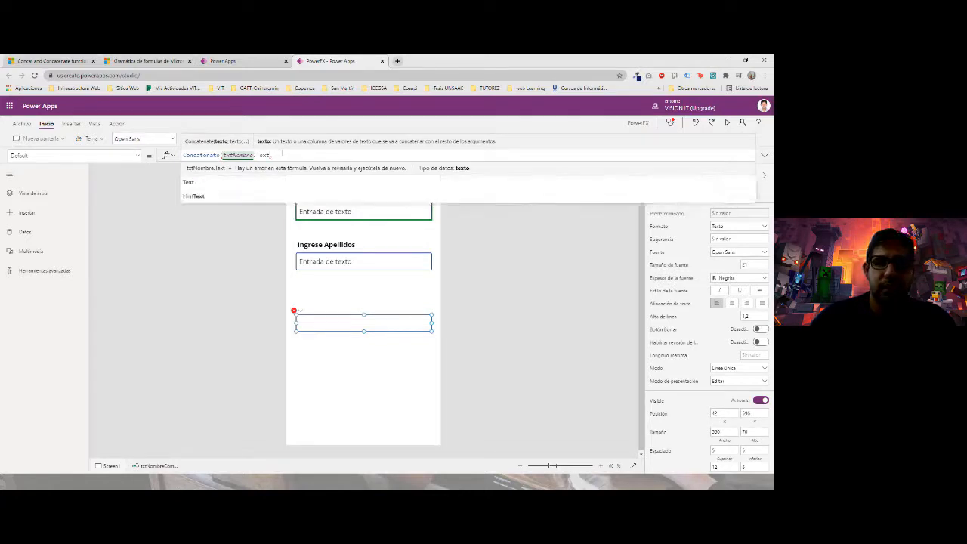
type(";")
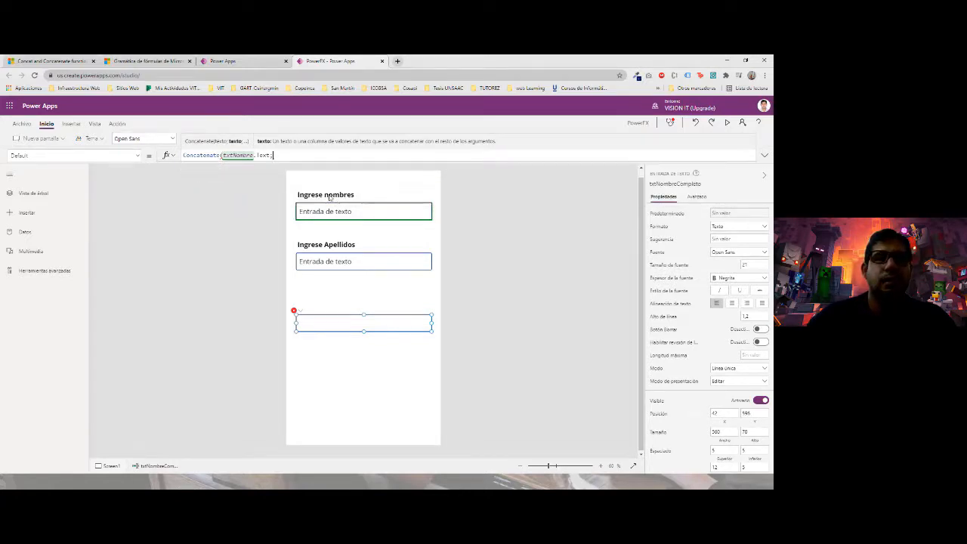
type("txt")
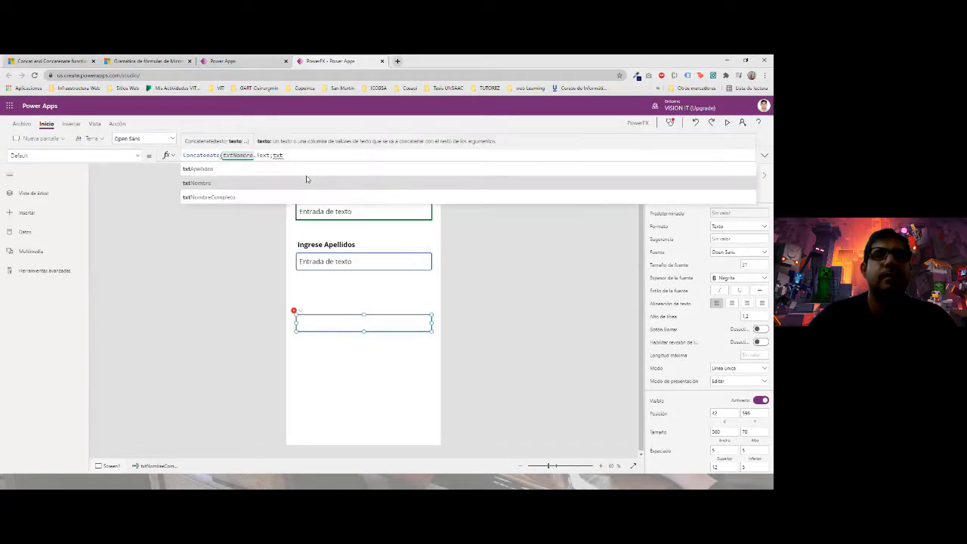
key("Escape")
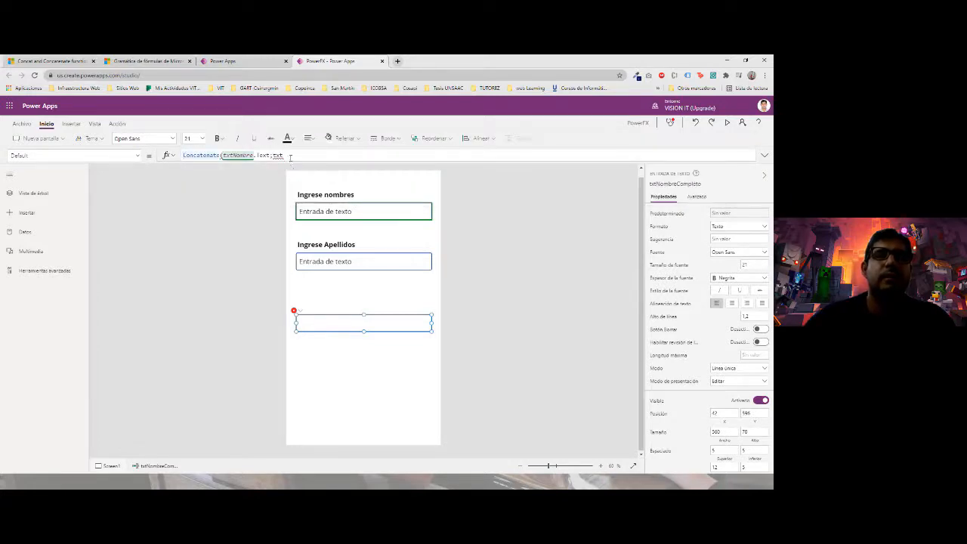
- Complete the formula as Concatenate(txtNombre.Text, txtApellidos.Text) and add a line break
left_click(289, 157)
type("A")
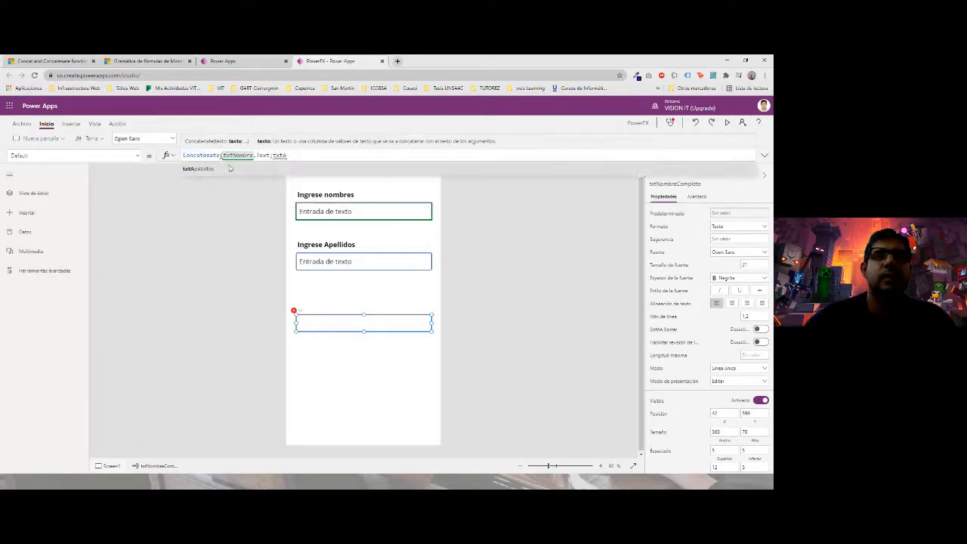
left_click(228, 174)
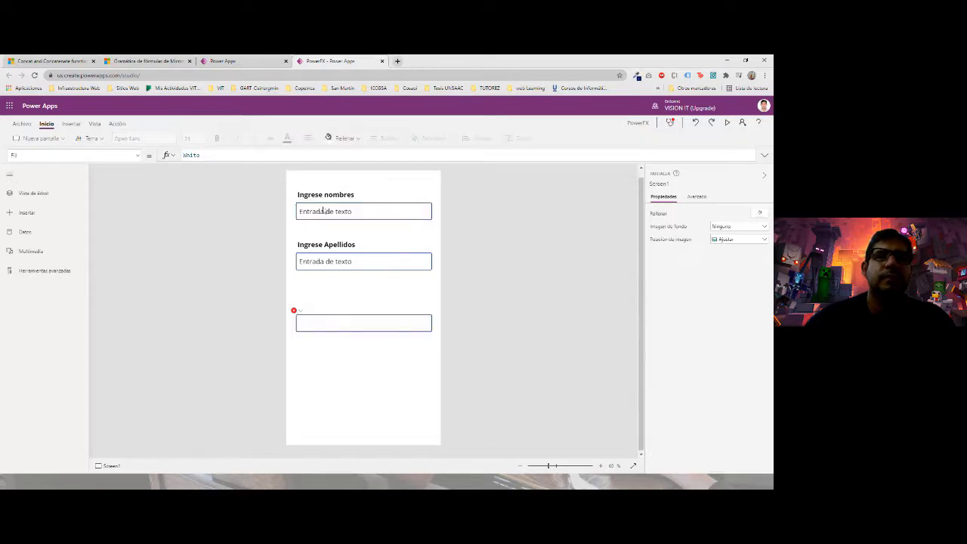
left_click(322, 322)
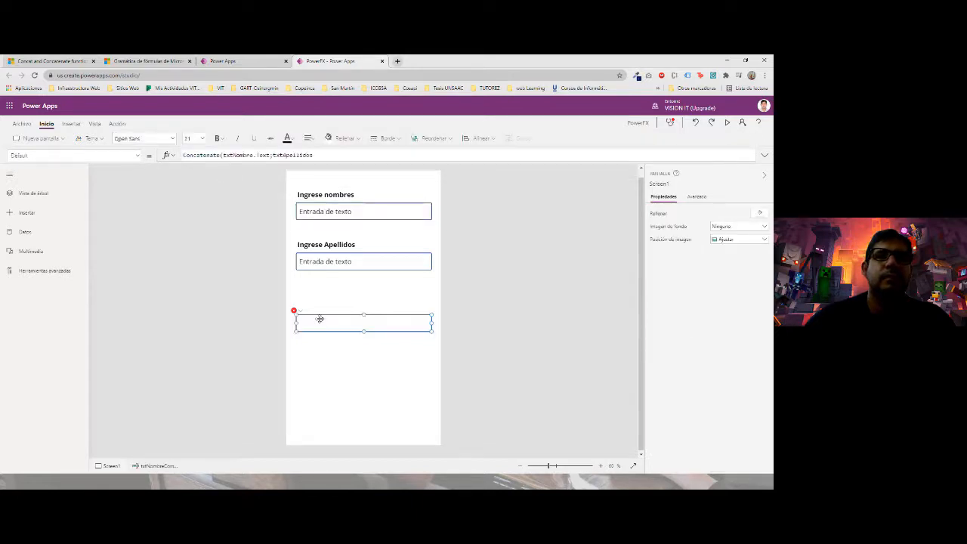
left_click(318, 154)
type(".Text")
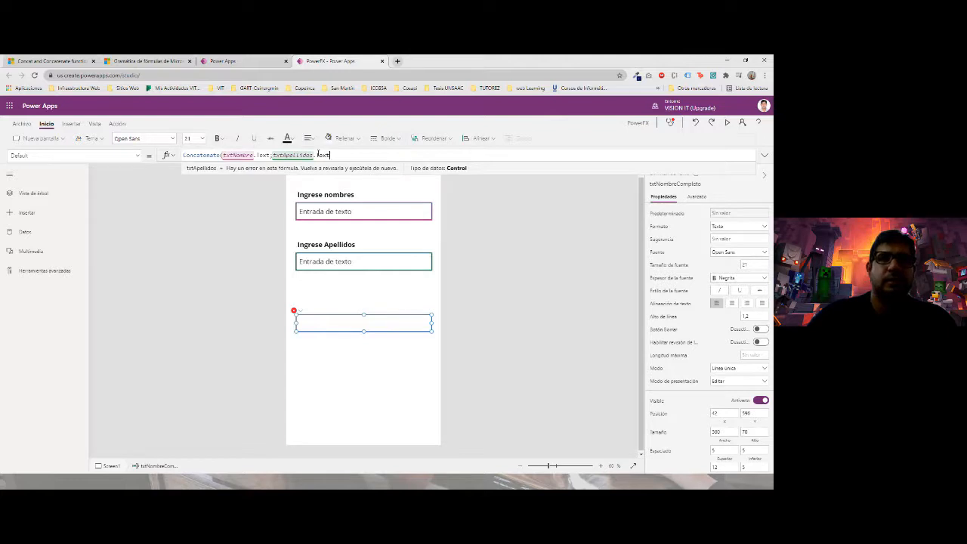
type(")")
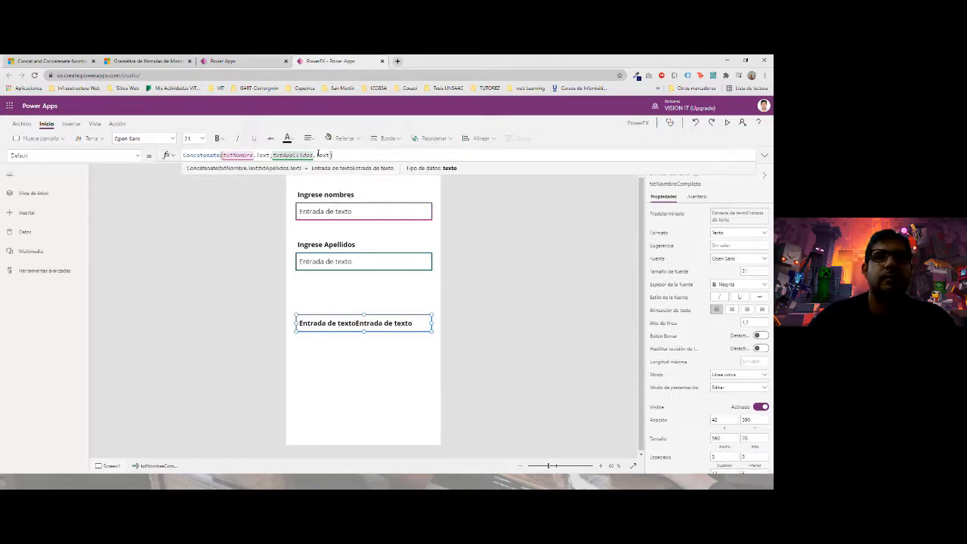
key("shift+Return")
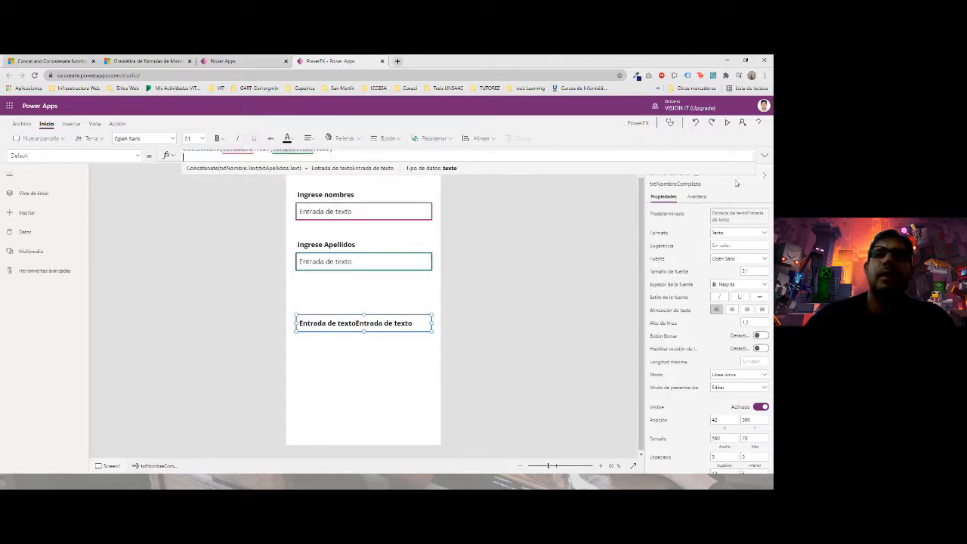
- Start the app preview and clear the default text from both entry boxes
left_click(726, 123)
left_click(379, 154)
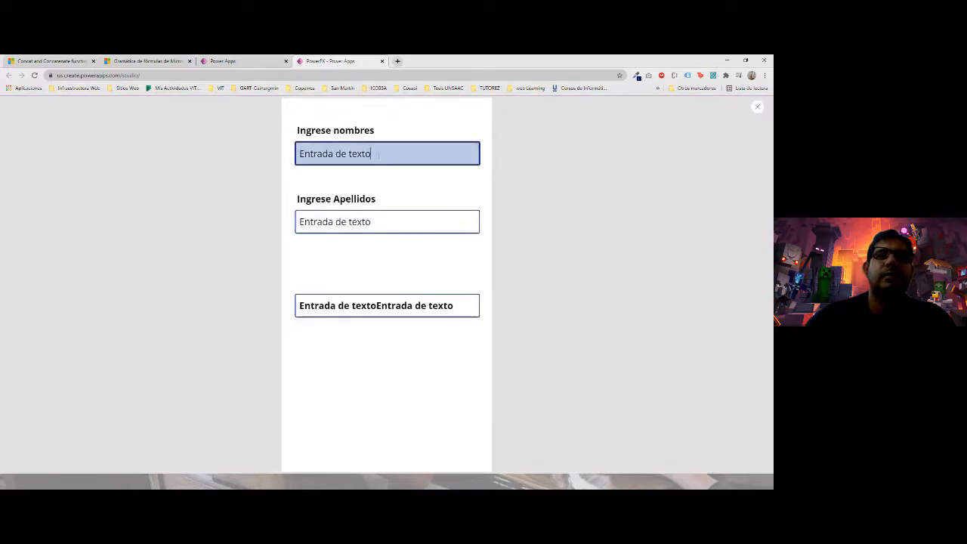
key("BackSpace")
key("BackSpace")
key("BackSpace")
key("BackSpace")
key("BackSpace")
key("BackSpace")
key("BackSpace")
key("BackSpace")
key("BackSpace")
key("BackSpace")
key("BackSpace")
key("BackSpace")
key("BackSpace")
key("BackSpace")
key("BackSpace")
key("BackSpace")
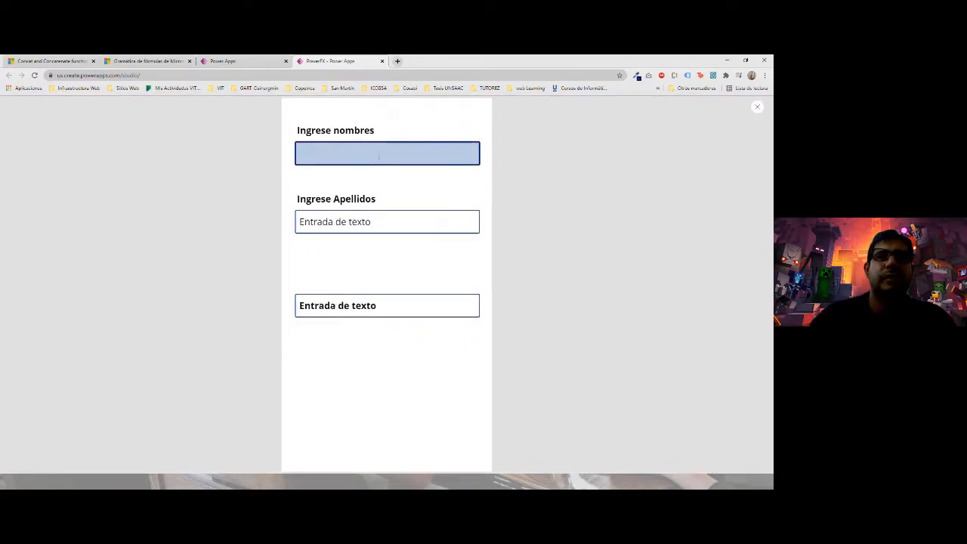
key("Tab")
key("BackSpace")
- Enter a sample first name and surnames, check the joined full name, then close preview
left_click(378, 155)
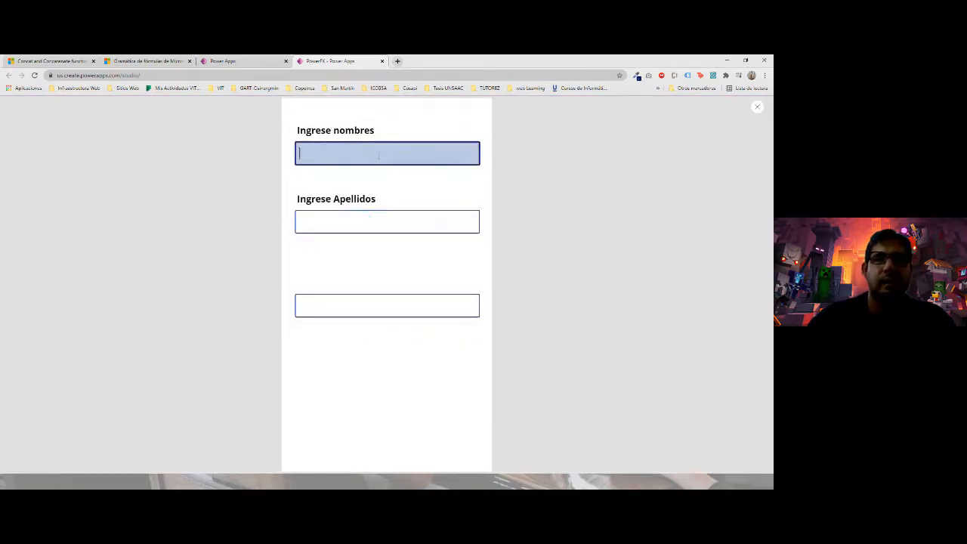
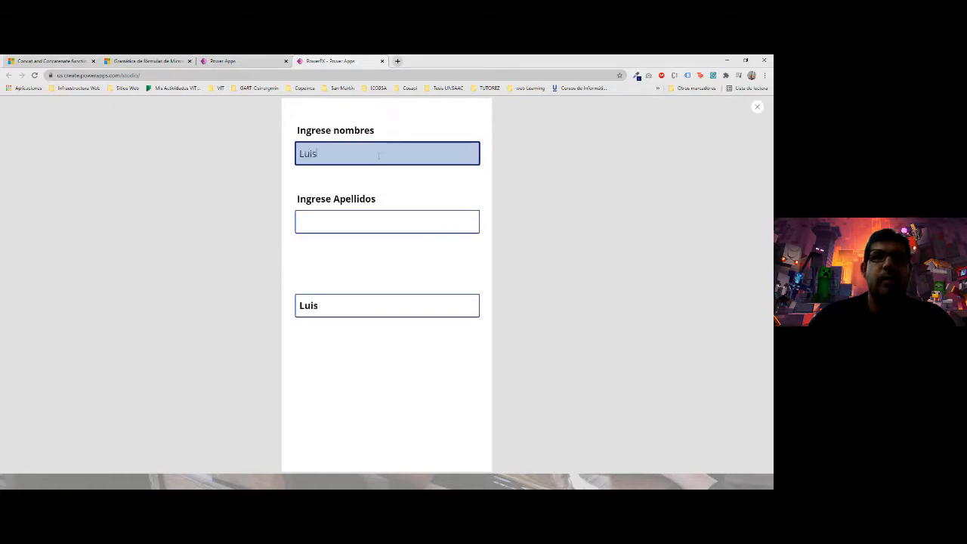
key("Tab")
type("Fra")
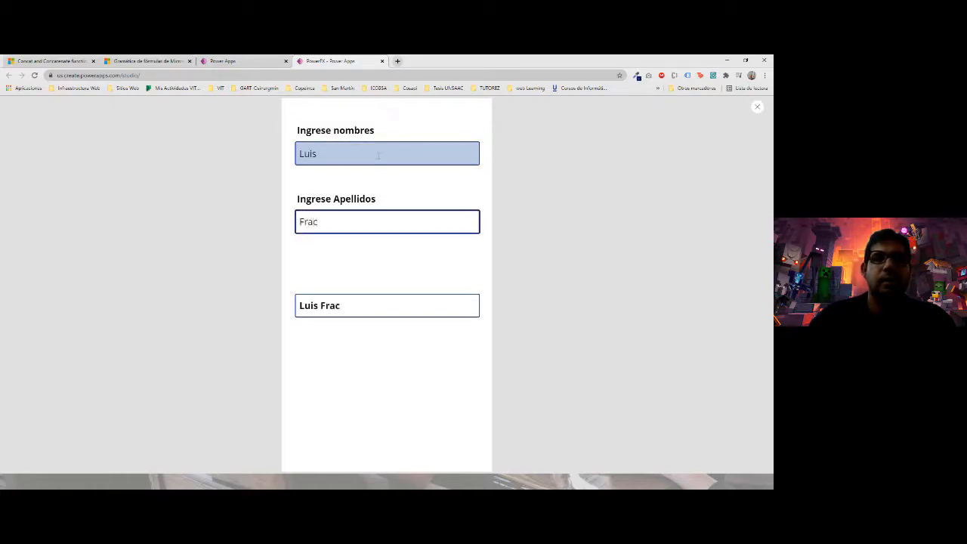
key("BackSpace")
left_click(330, 158)
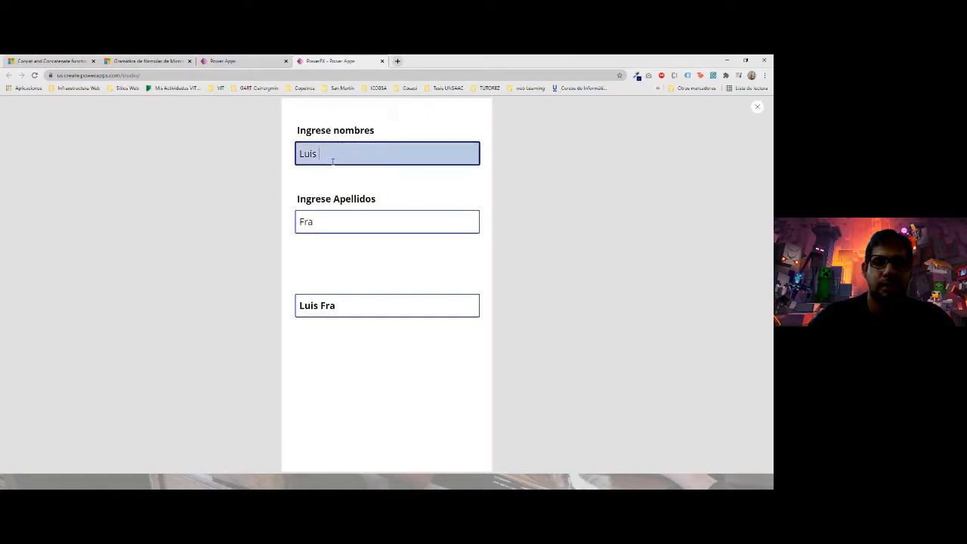
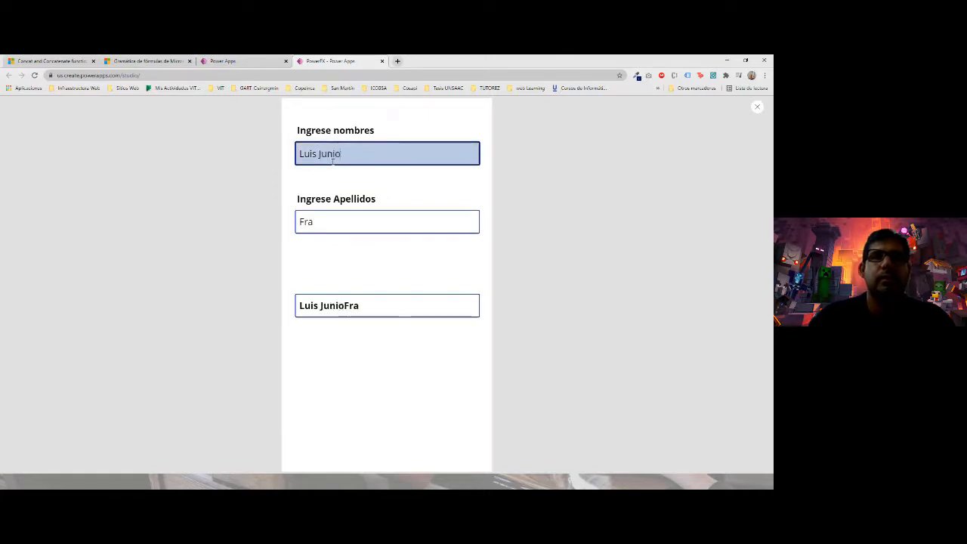
key("Tab")
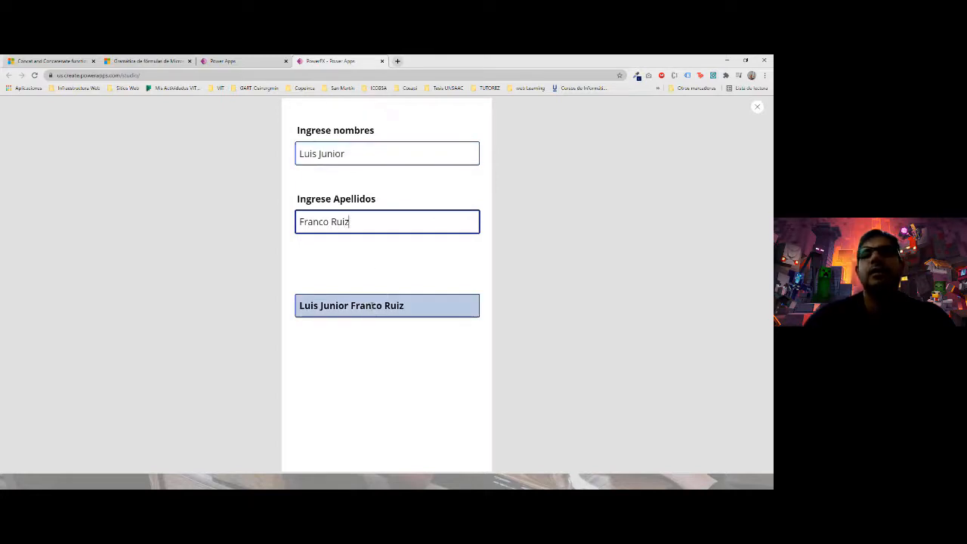
left_click(367, 305)
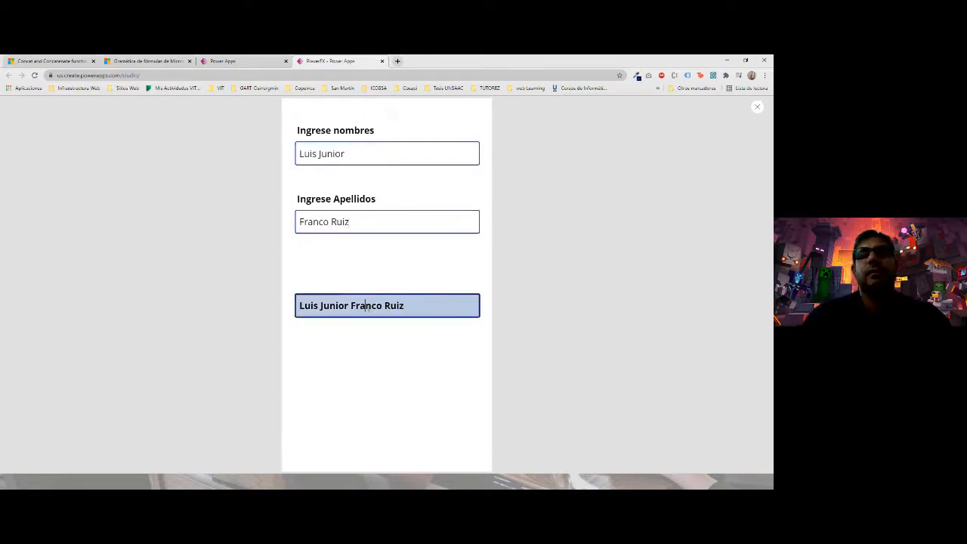
left_click(422, 310)
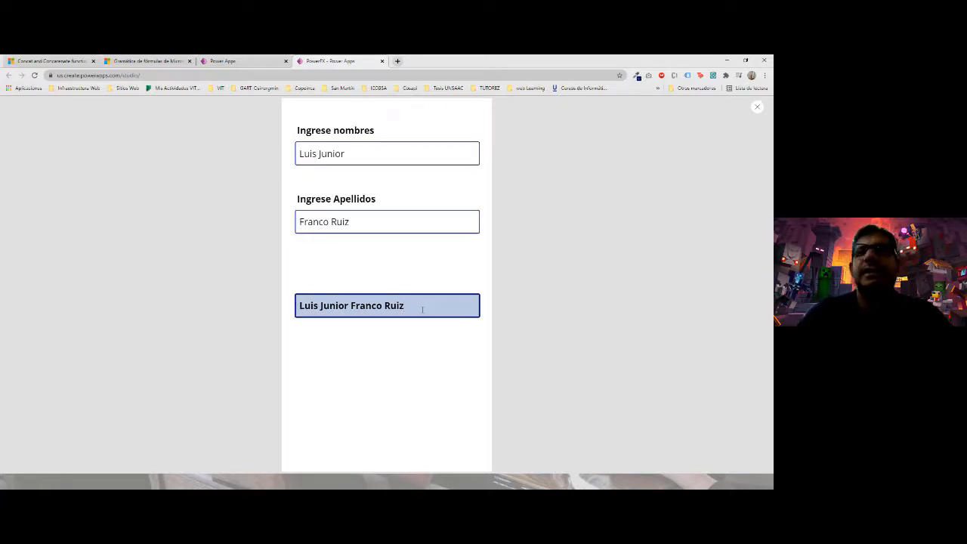
left_click(756, 110)
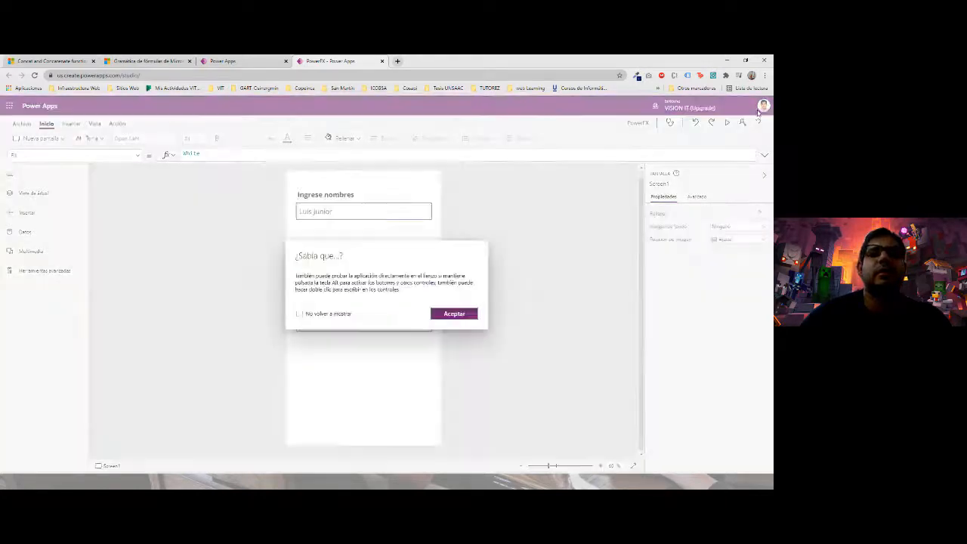
- Dismiss the tip and delete the full-name box, surname box, name box and both labels
left_click(455, 318)
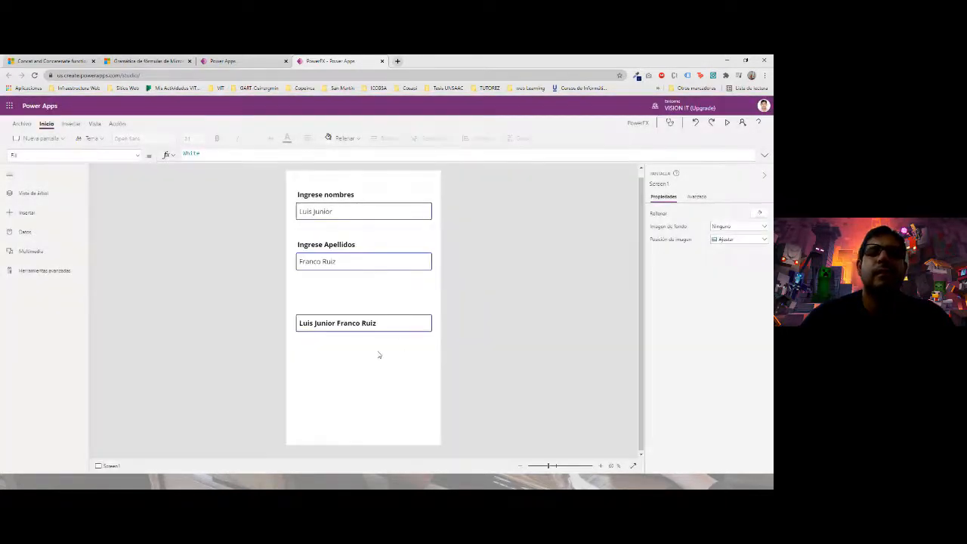
left_click_drag(378, 354, 332, 200)
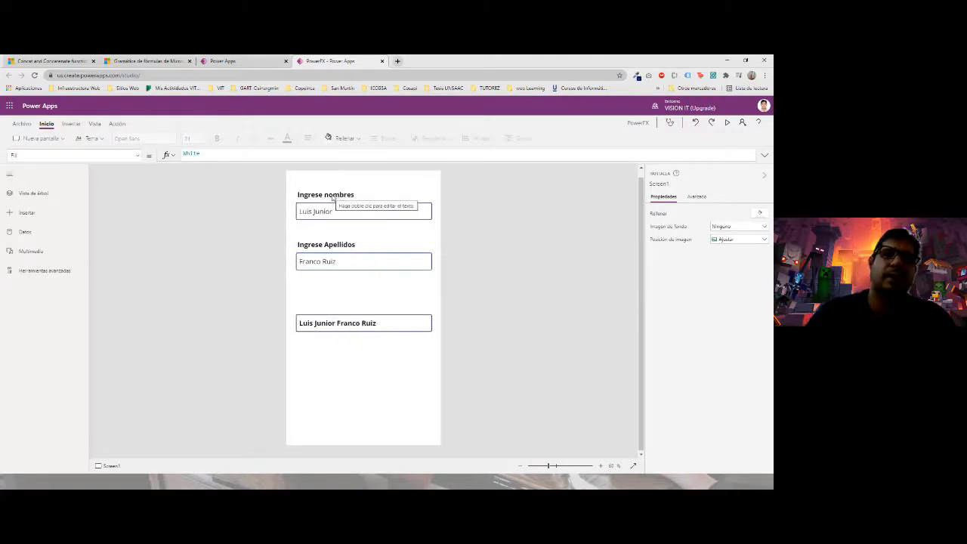
left_click(393, 329)
key("Delete")
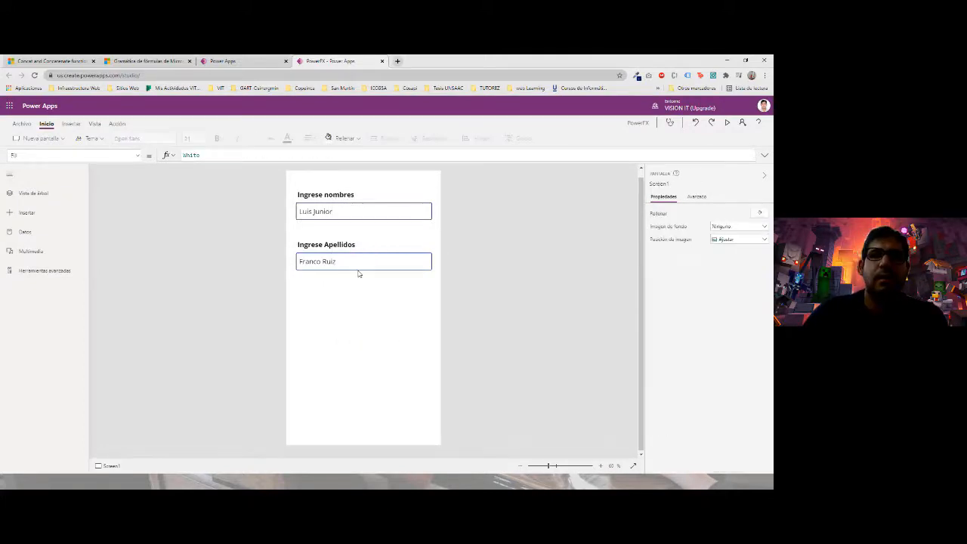
left_click(357, 265)
key("Delete")
left_click(344, 245)
key("Delete")
left_click(342, 214)
key("Delete")
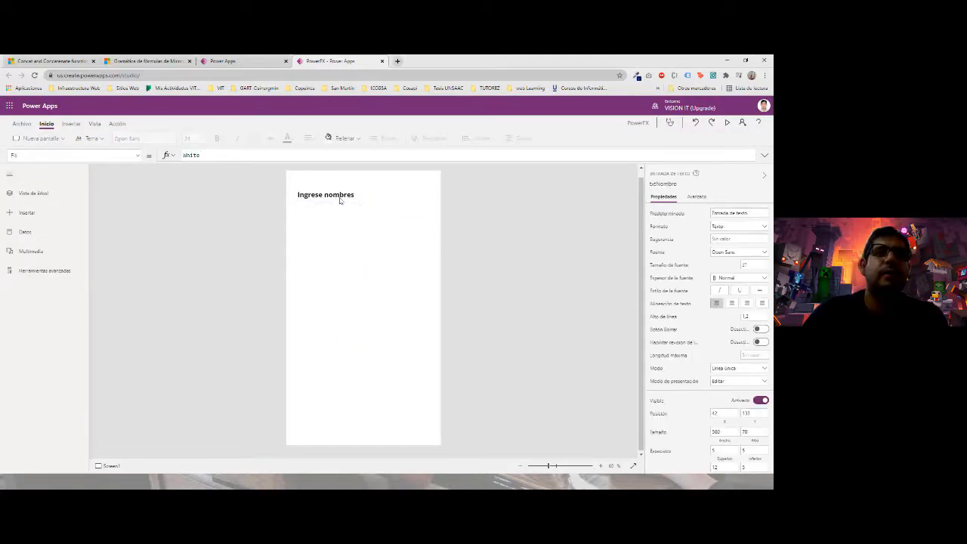
left_click(339, 198)
key("Delete")
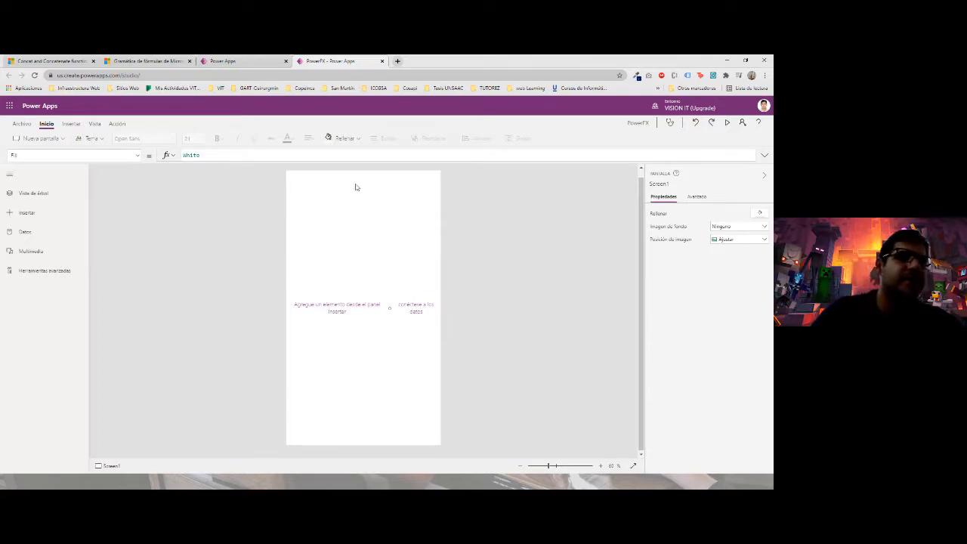
- Insert a text label on the empty screen reading 'Fecha Inicio'
left_click(43, 213)
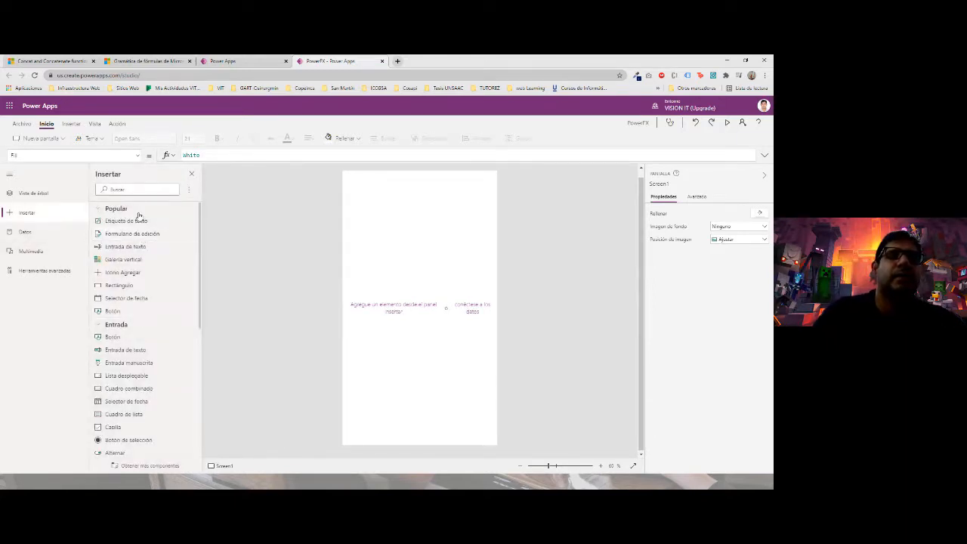
scroll(138, 343, "down", 2)
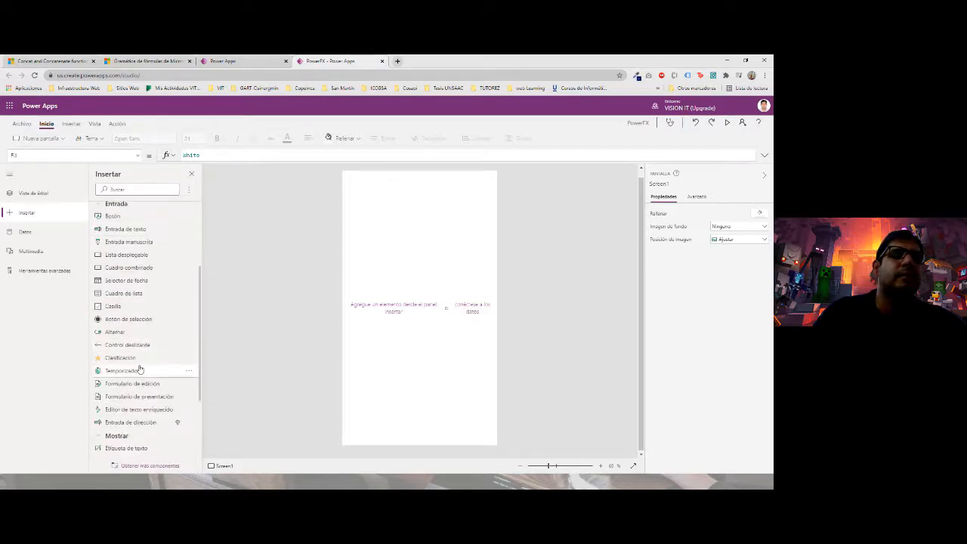
scroll(140, 369, "down", 1)
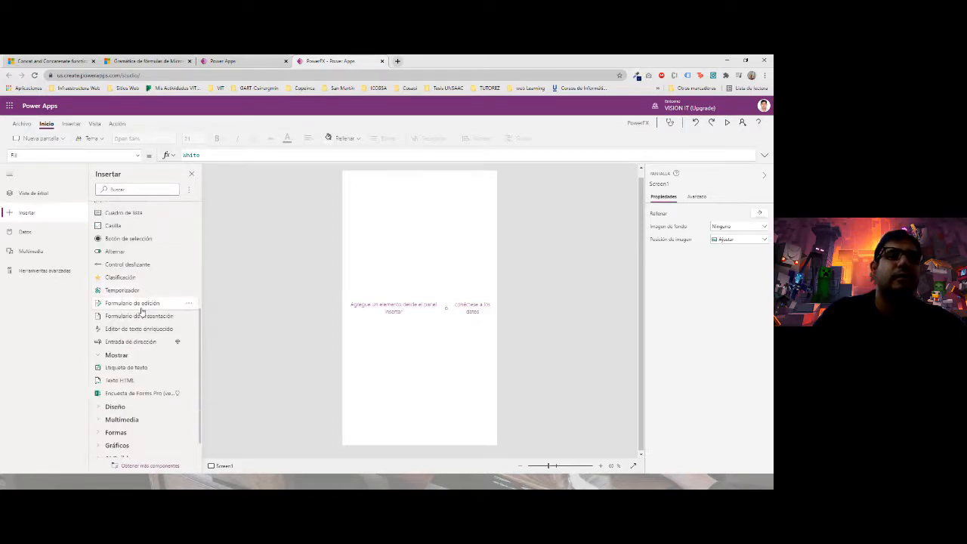
left_click_drag(141, 367, 372, 214)
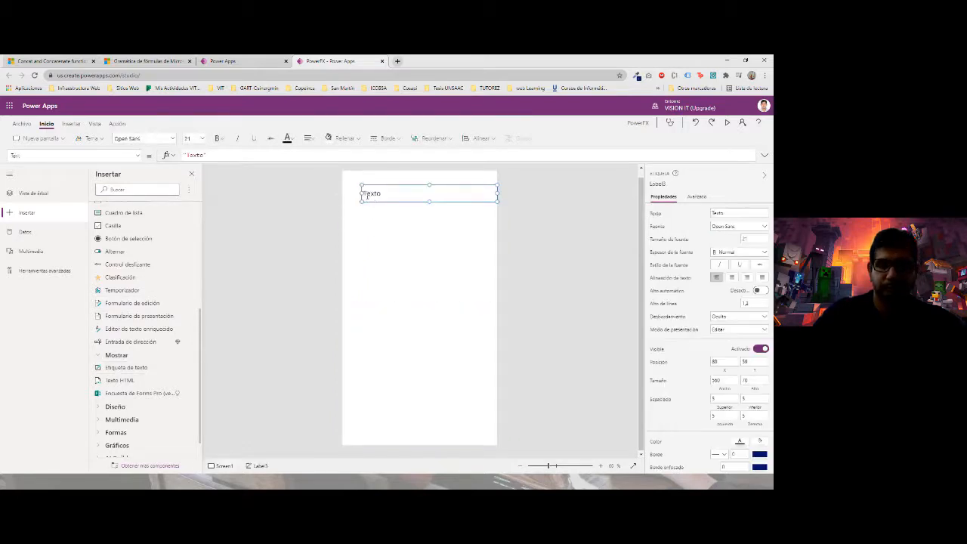
double_click(367, 195)
type("Fecha Inic")
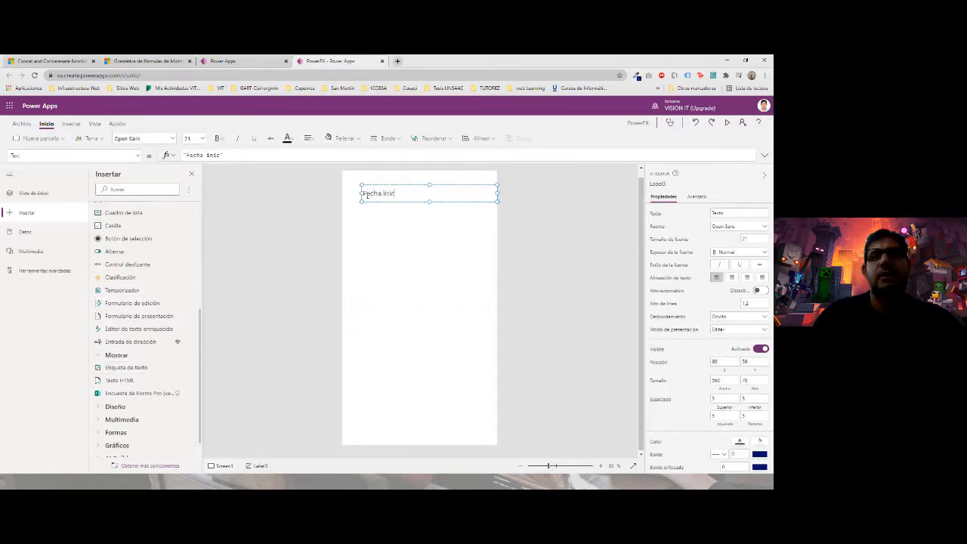
type("io")
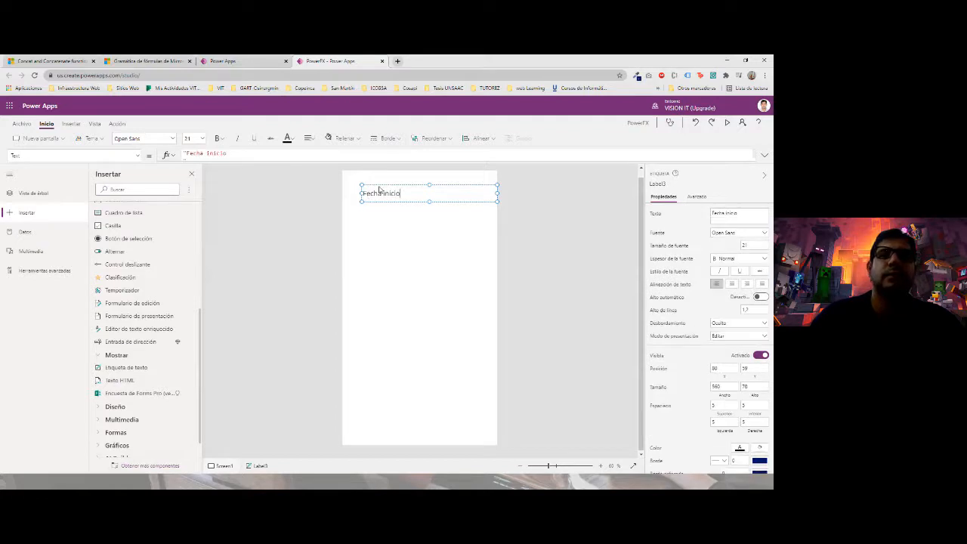
- Move the Fecha Inicio label to the top-left and narrow it to fit its text
left_click_drag(380, 189, 371, 179)
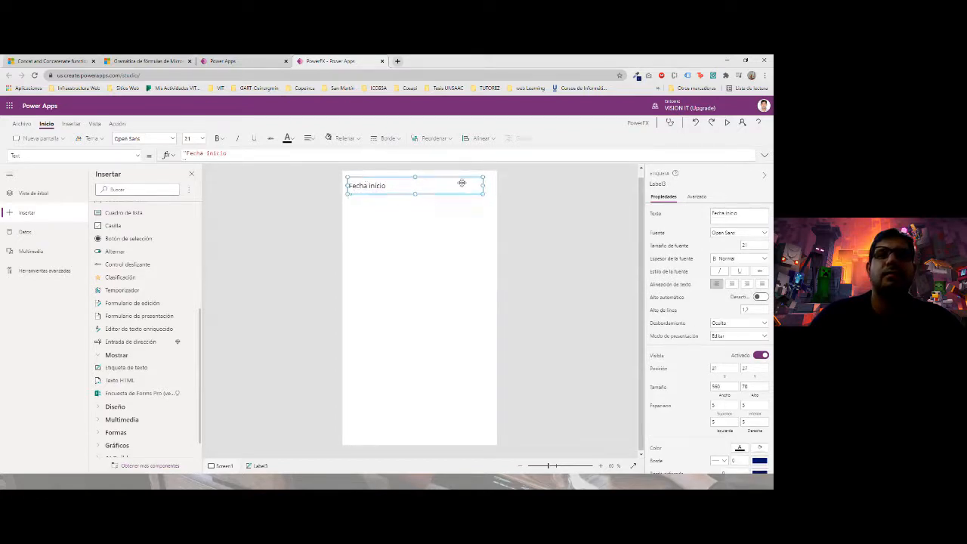
left_click_drag(484, 186, 392, 175)
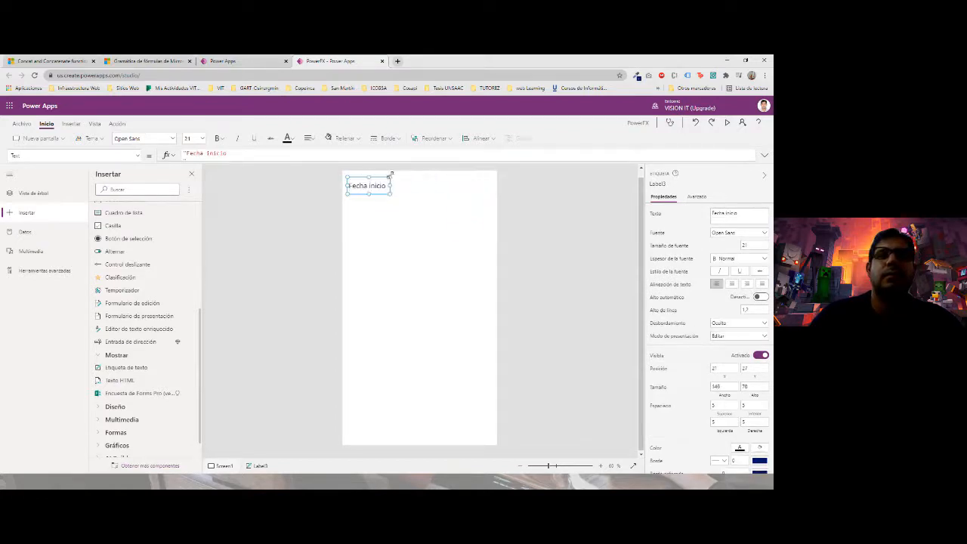
scroll(102, 321, "up", 5)
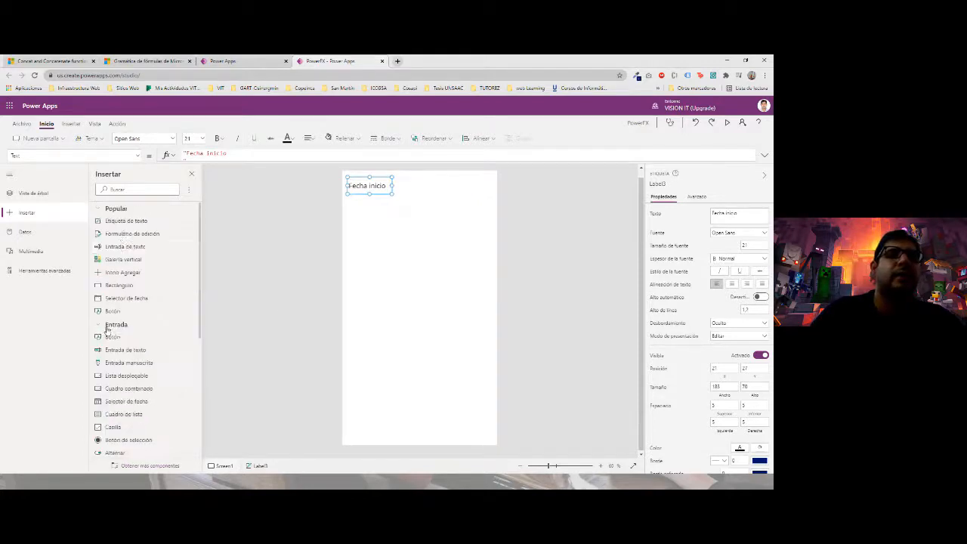
mouse_move(132, 222)
left_mouse_down()
mouse_move(470, 208)
mouse_move(130, 218)
mouse_move(140, 222)
left_mouse_up()
scroll(130, 330, "down", 5)
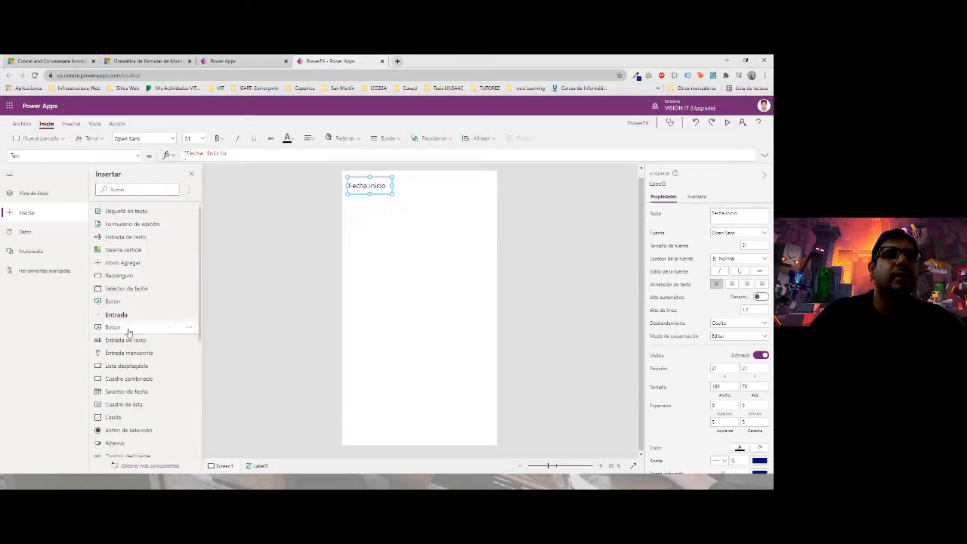
- Add a Selector de fecha beside the Fecha inicio label, narrow it, and rename it DateI
left_click(129, 189)
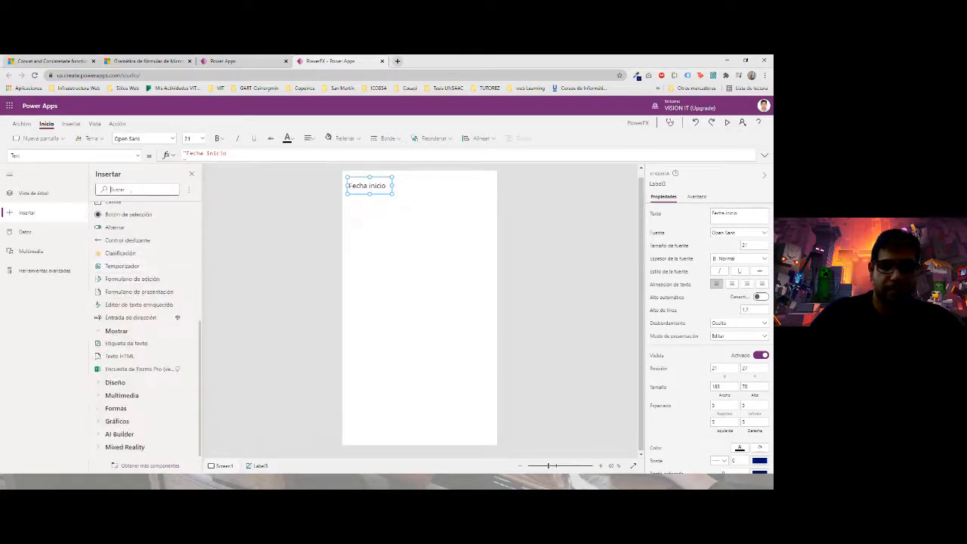
type("fec")
left_click_drag(126, 221, 428, 188)
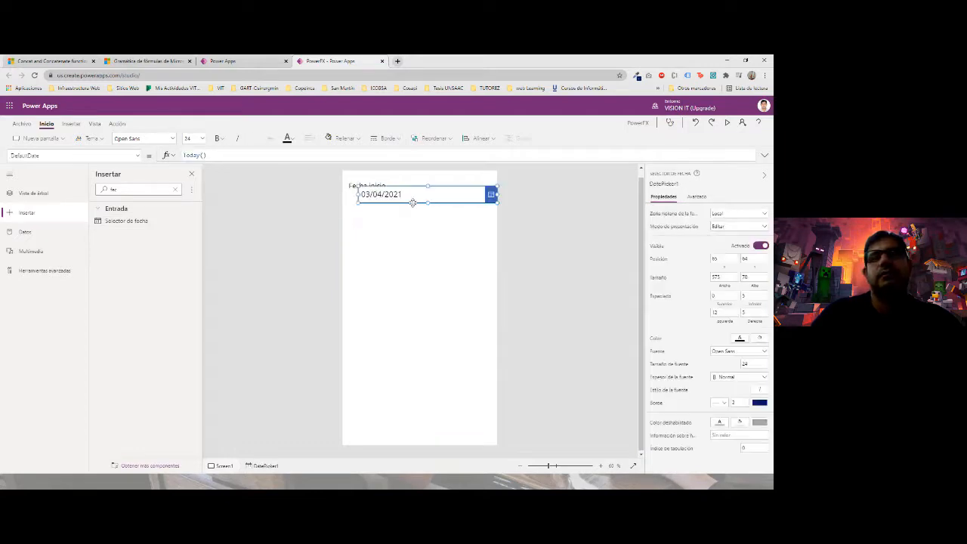
left_click_drag(497, 195, 476, 177)
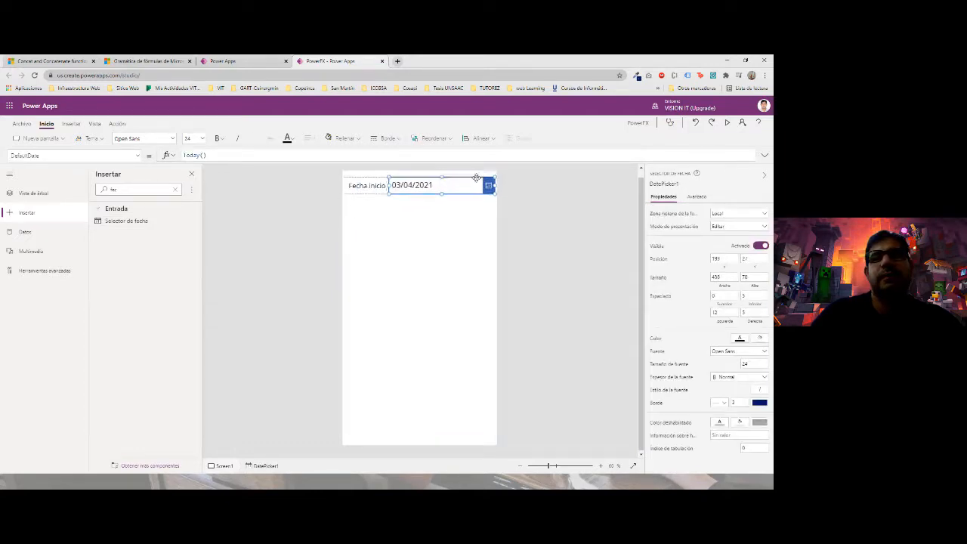
left_click(662, 183)
type("DateI")
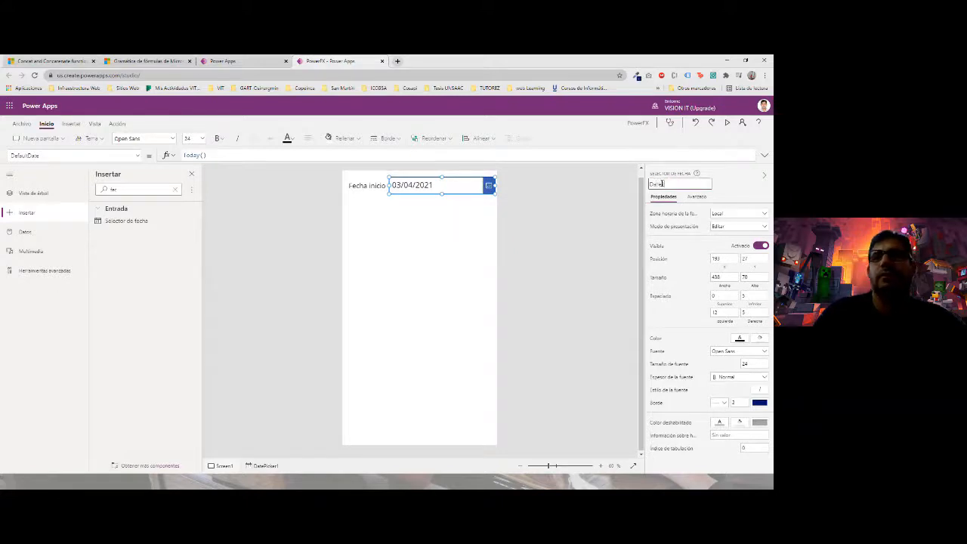
left_click(619, 229)
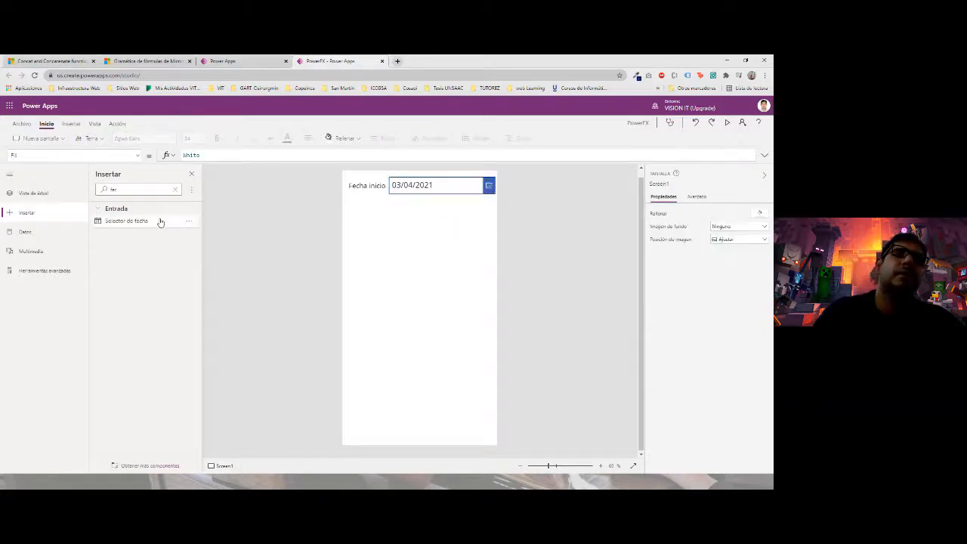
- Insert an Etiqueta de texto below Fecha inicio and name it Fecha
left_click(191, 174)
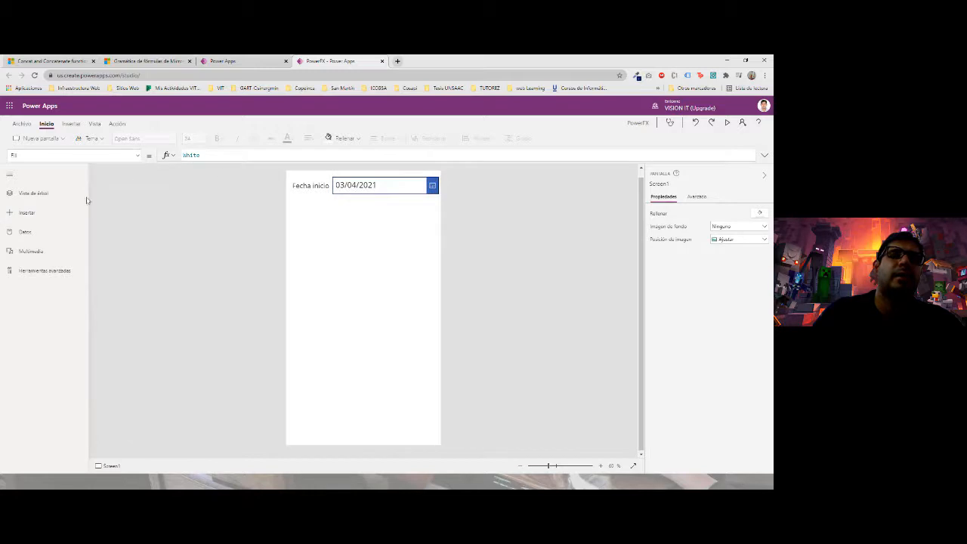
left_click(37, 212)
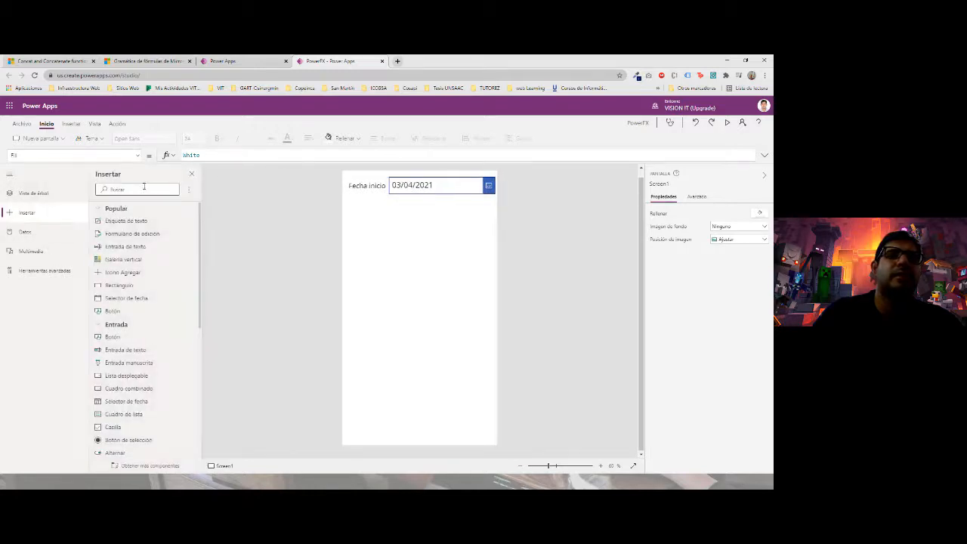
left_click(140, 188)
type("et")
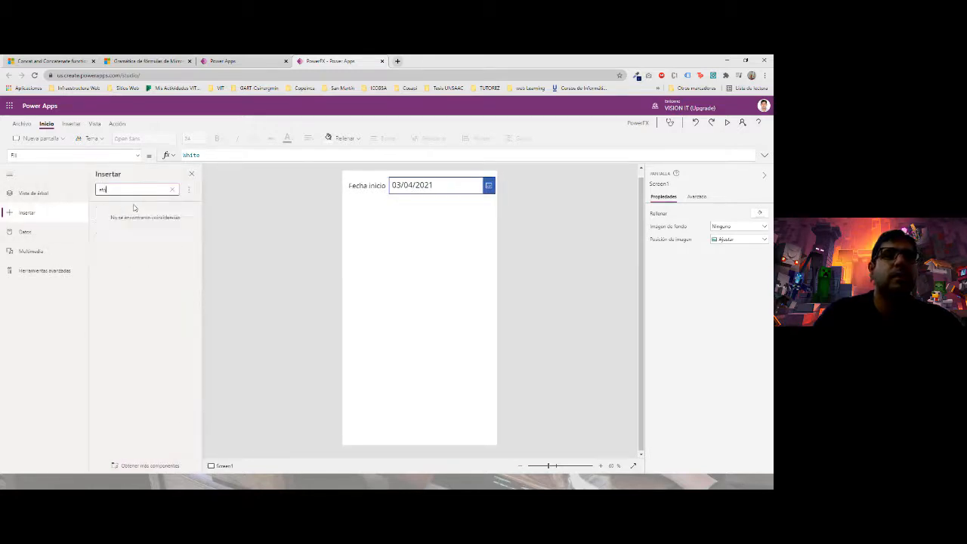
left_click_drag(146, 220, 421, 224)
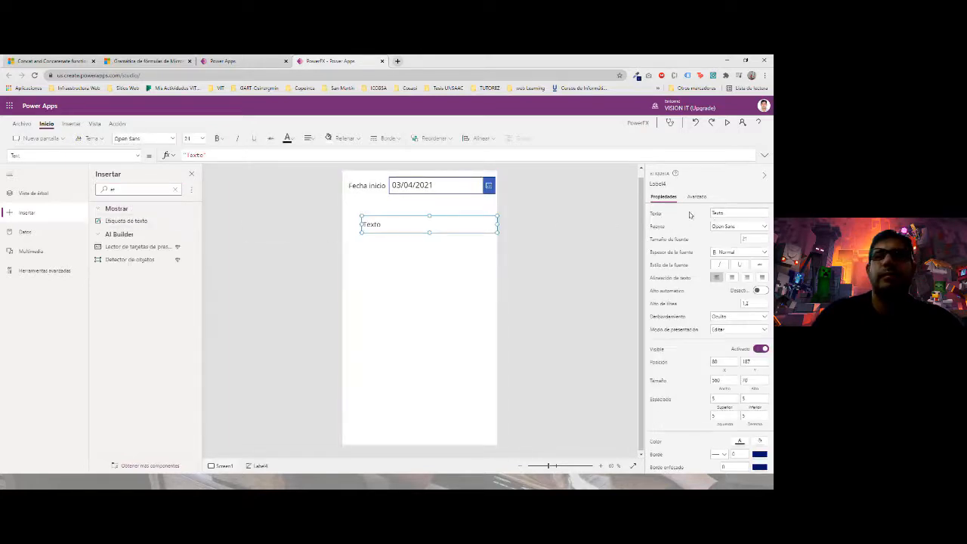
left_click(661, 183)
type("Fech")
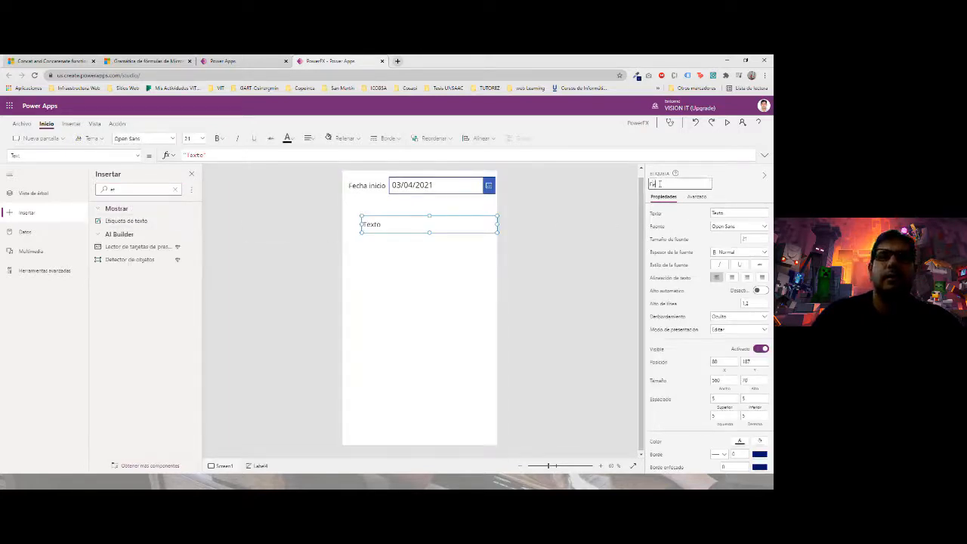
type("a")
left_click(460, 255)
- Change the label's text to 'Fecha fin', then move and narrow it to fit
left_click(371, 225)
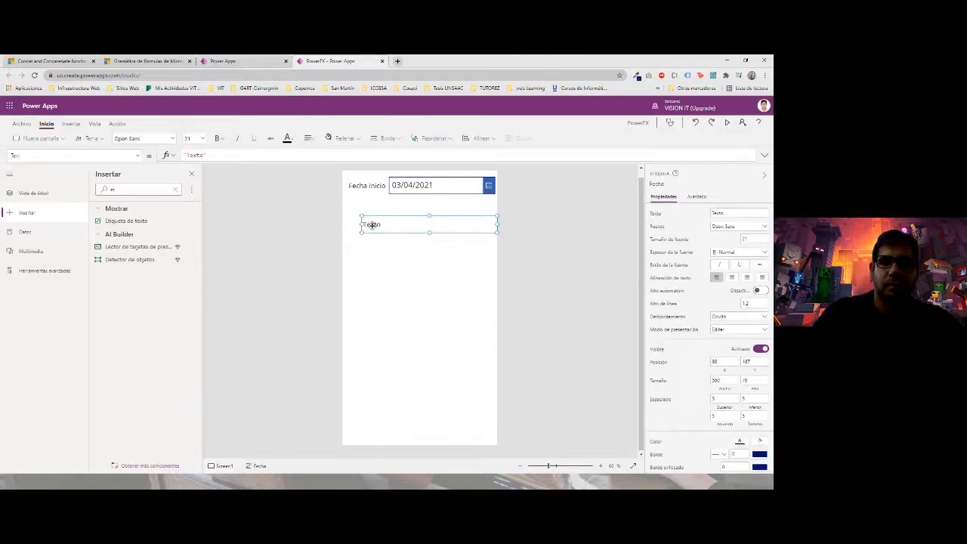
double_click(371, 224)
type("Fecha Fin")
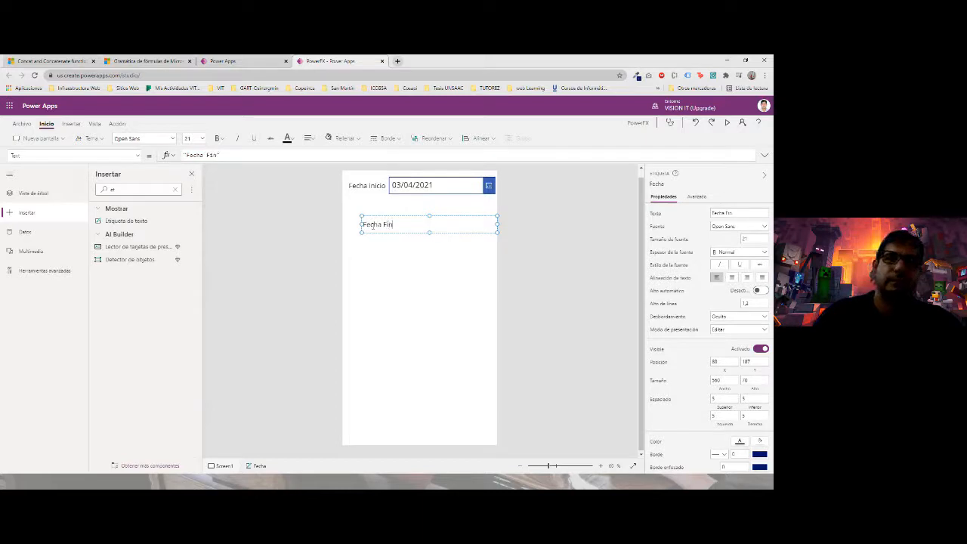
key("BackSpace")
key("BackSpace")
type("in")
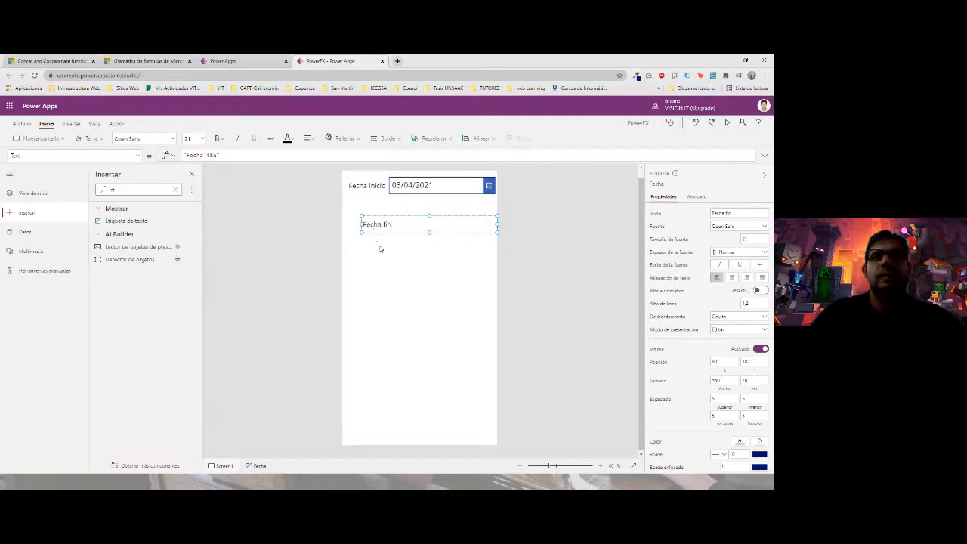
left_click_drag(381, 232, 367, 229)
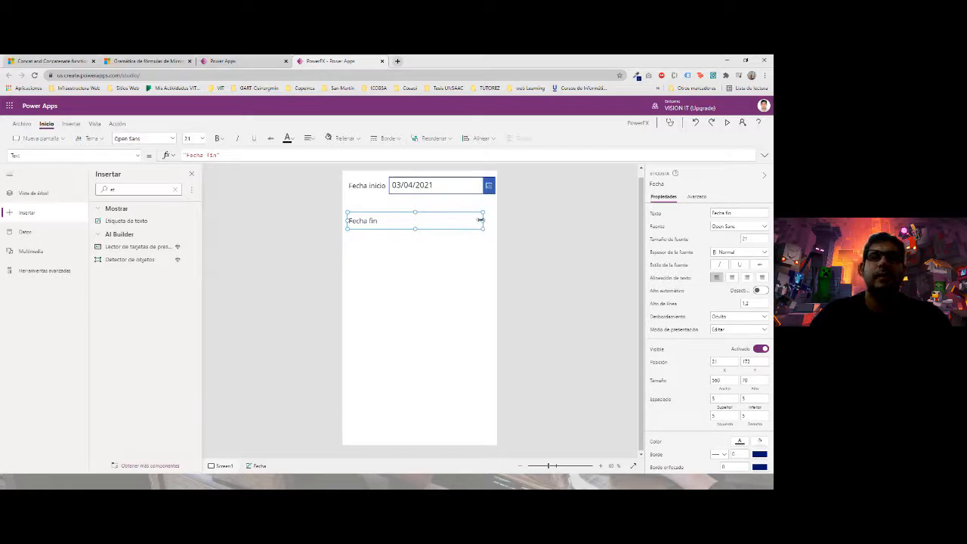
left_click_drag(481, 219, 390, 219)
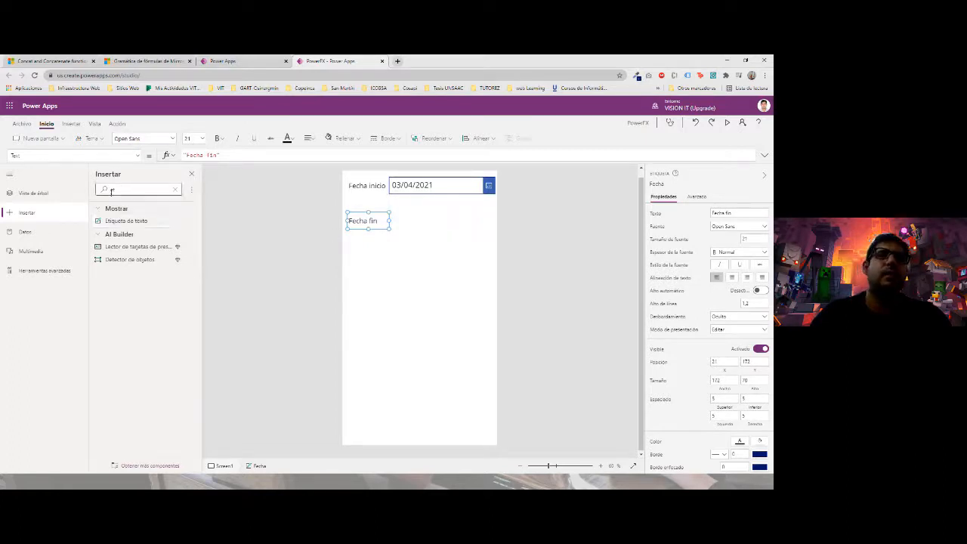
- Place a second Selector de fecha beside the Fecha fin label, sized to line up
key("BackSpace")
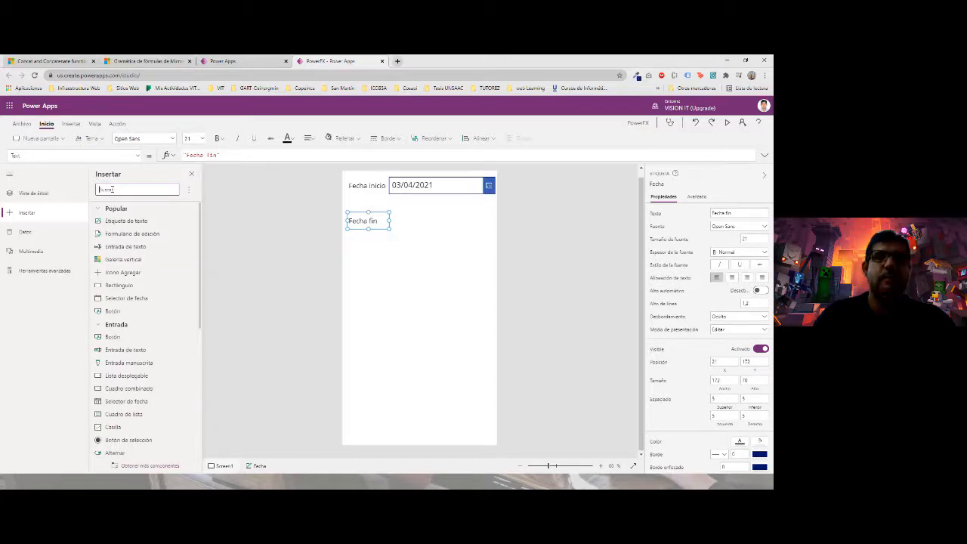
type("fech")
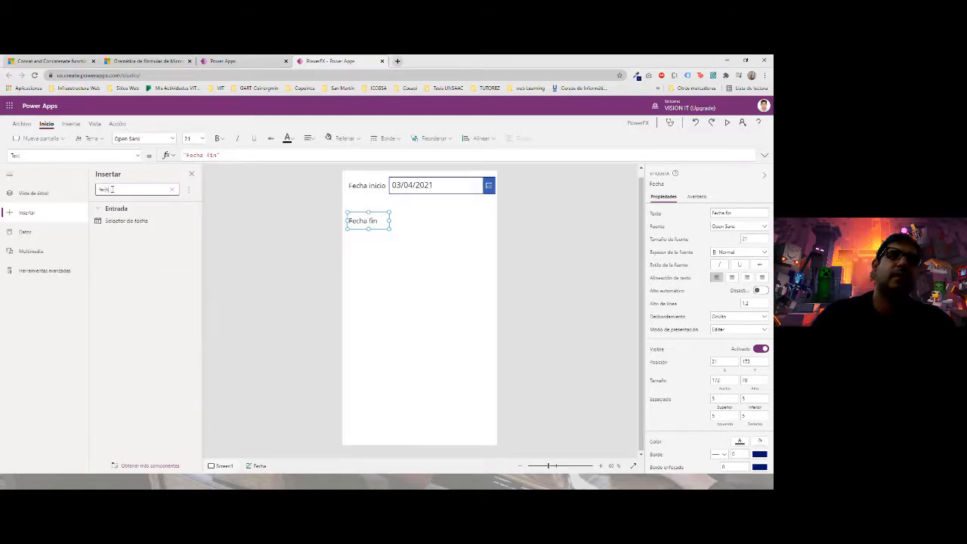
left_click_drag(126, 220, 482, 222)
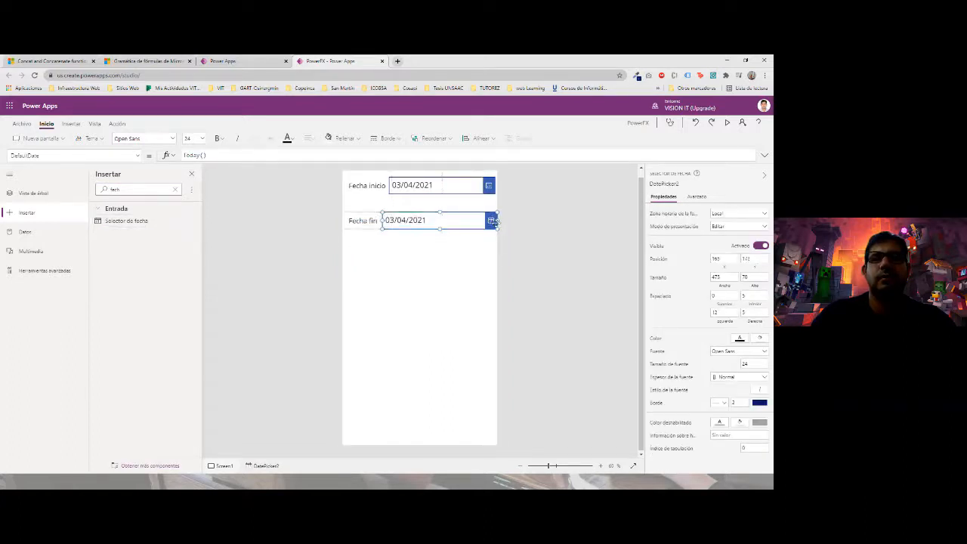
left_click_drag(378, 228, 389, 220)
left_click(388, 244)
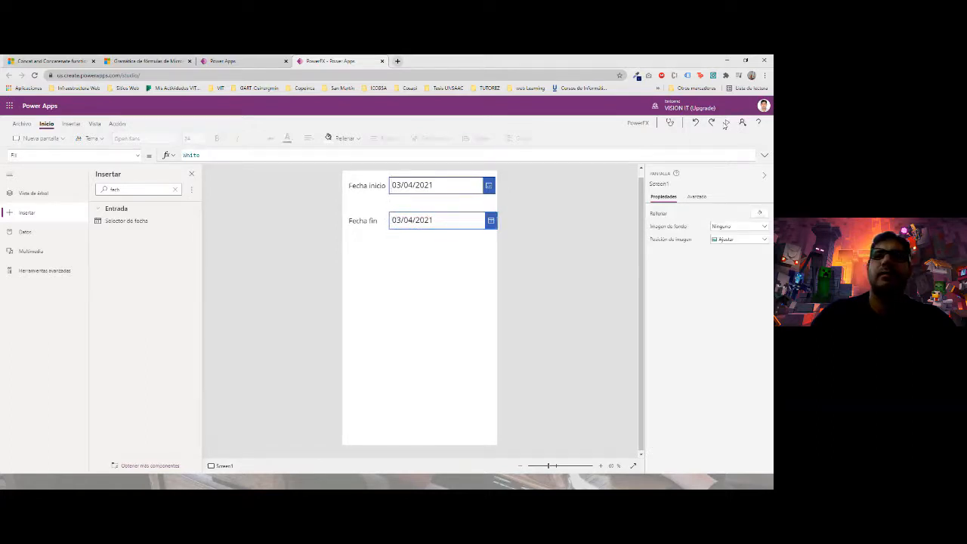
left_click(727, 122)
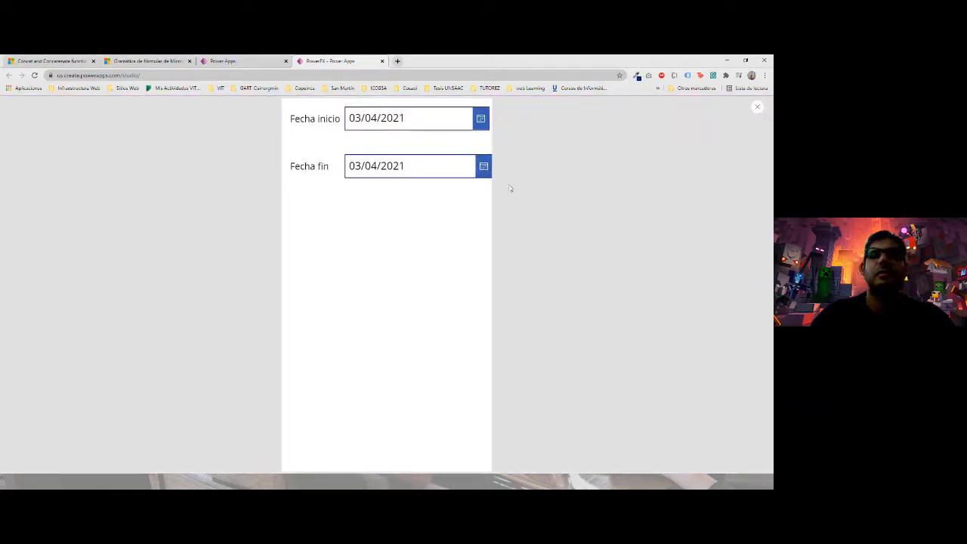
key("Escape")
left_click(454, 313)
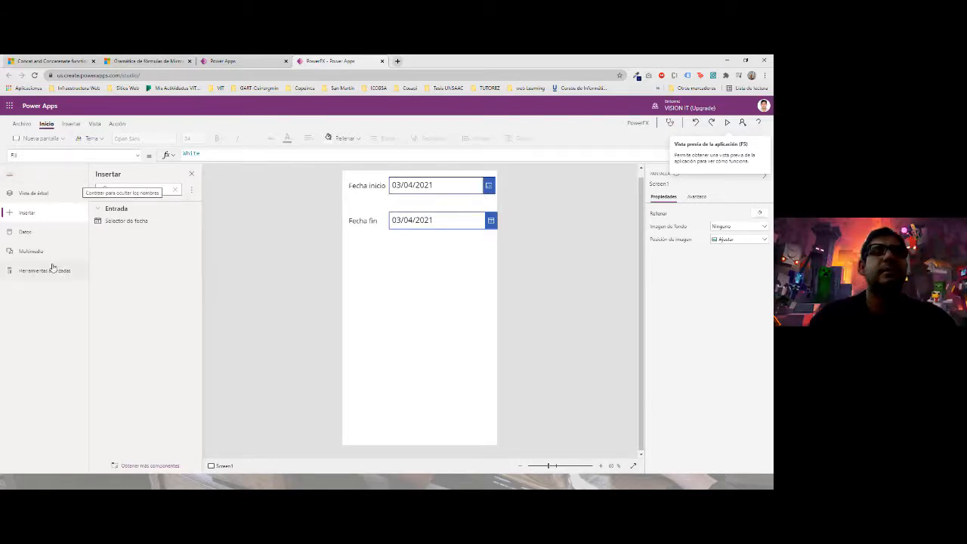
- Add an Entrada de texto below the Fecha fin row and clear its default text
left_click(111, 189)
double_click(114, 189)
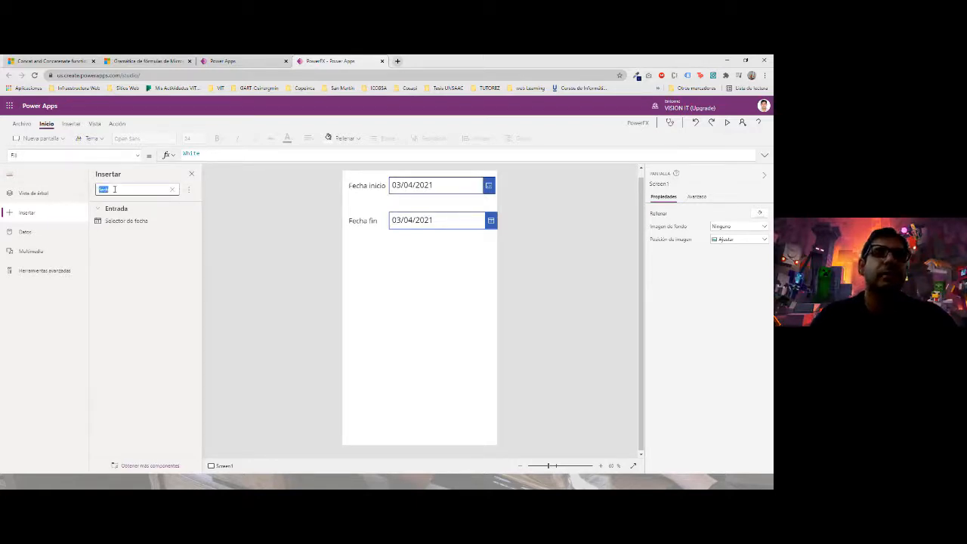
key("BackSpace")
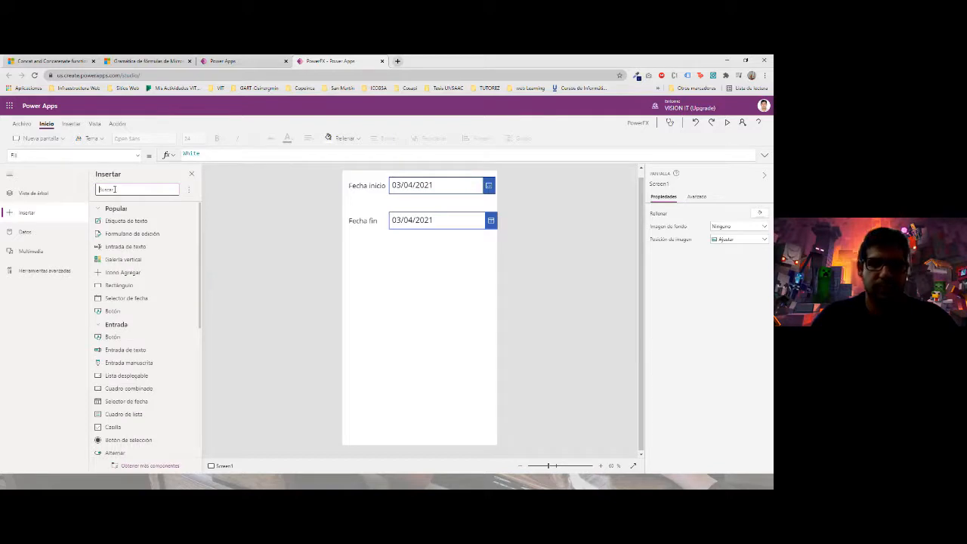
type("tex")
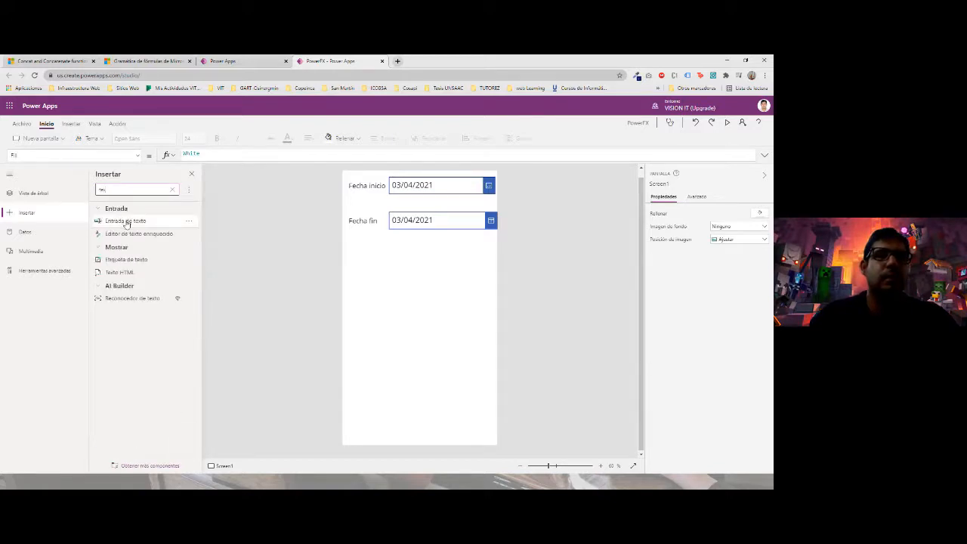
left_click(140, 210)
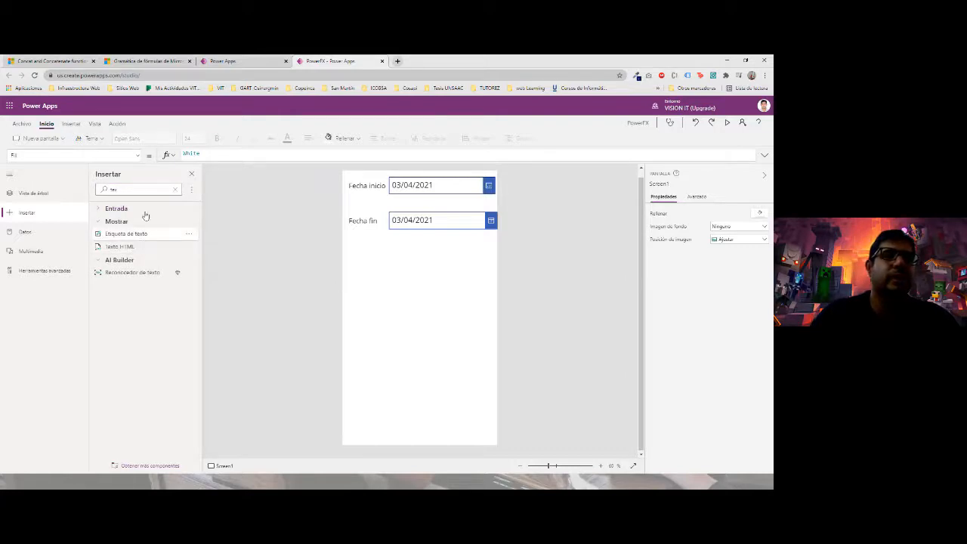
left_click(140, 188)
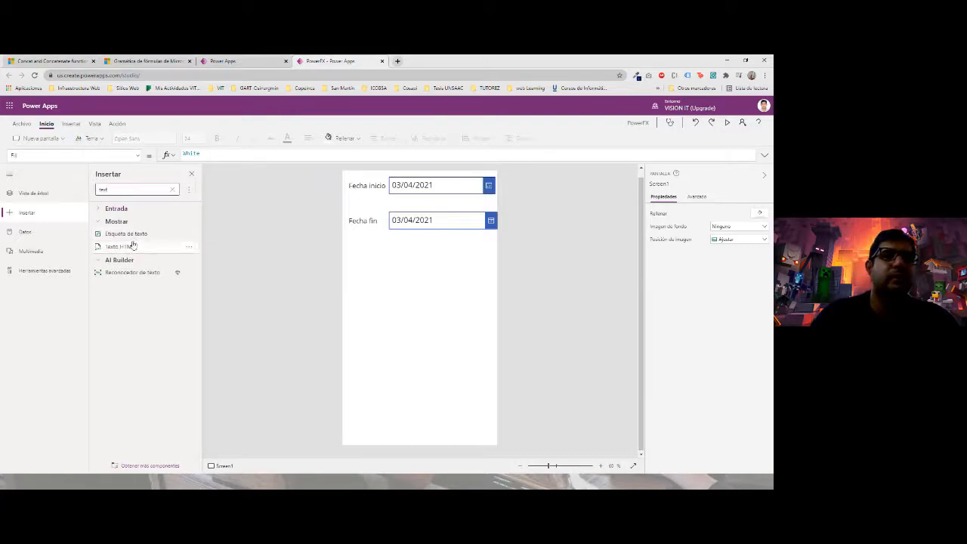
left_click(122, 209)
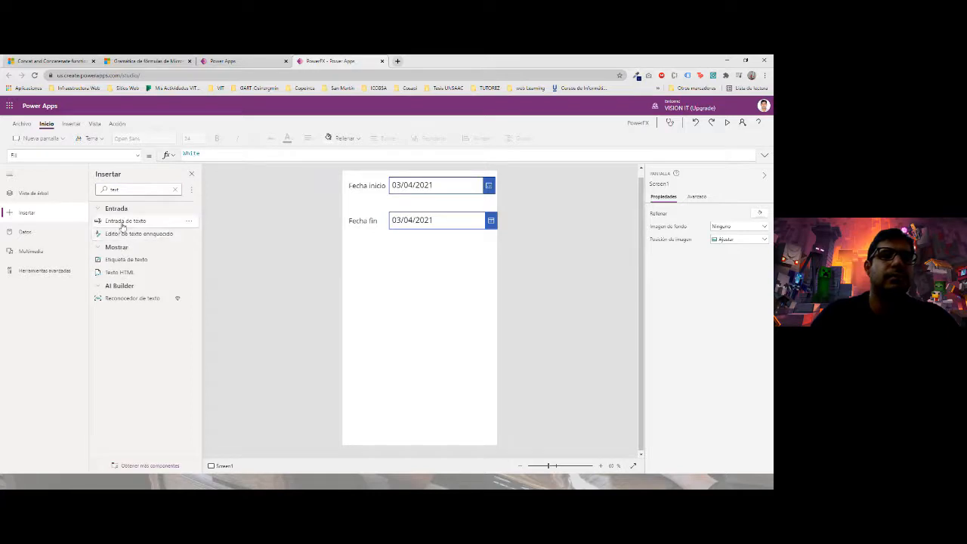
left_click_drag(125, 221, 406, 257)
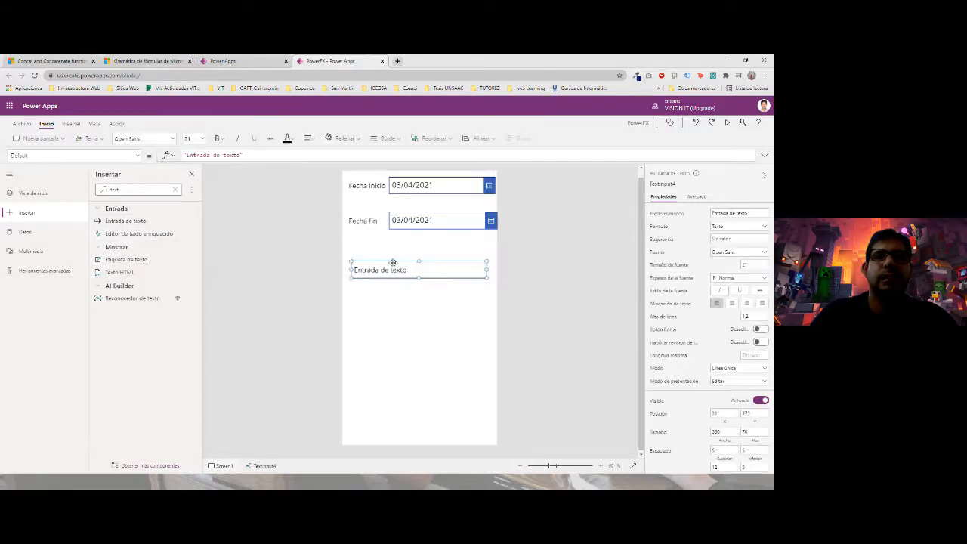
left_click_drag(753, 213, 675, 210)
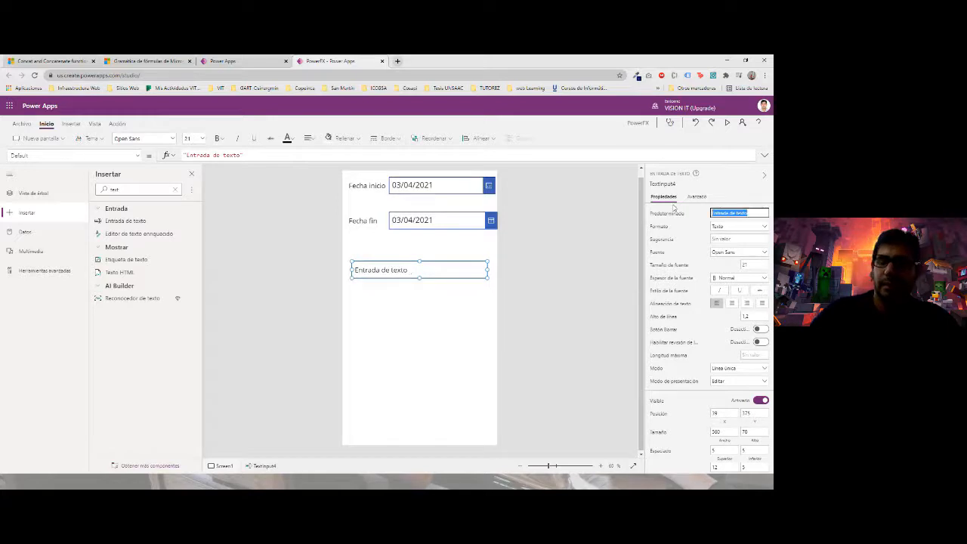
key("BackSpace")
left_click(538, 292)
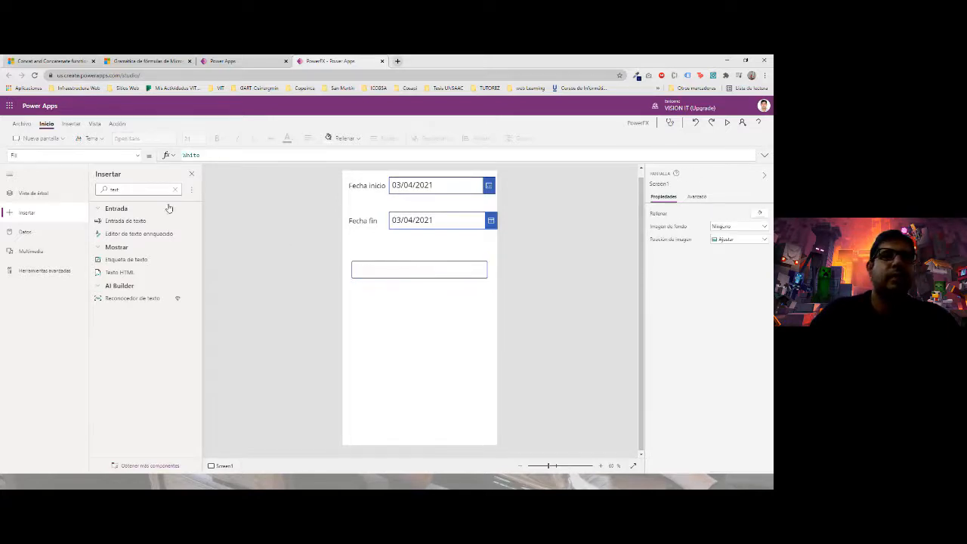
- Place an Etiqueta de texto labelled Texto above the input box
double_click(107, 188)
left_click_drag(130, 255, 376, 249)
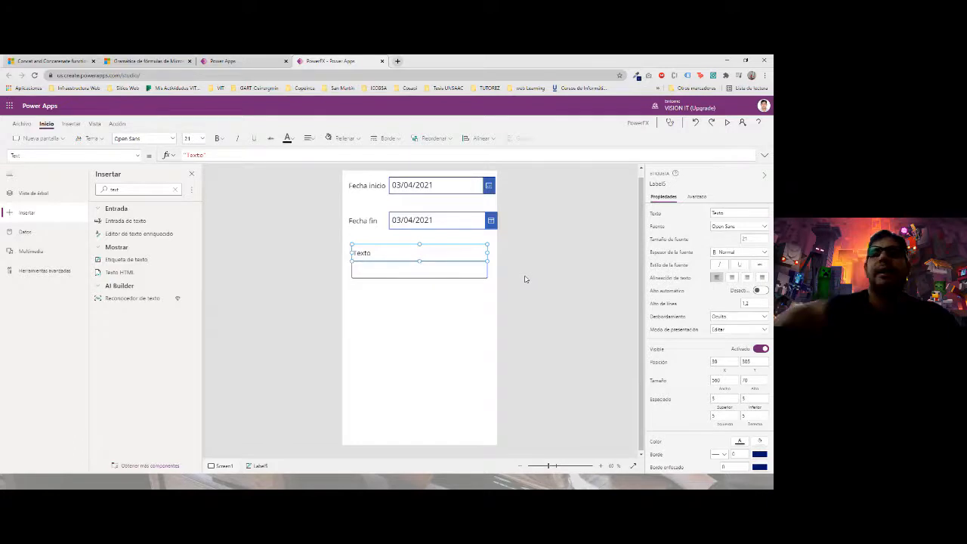
left_click(442, 225)
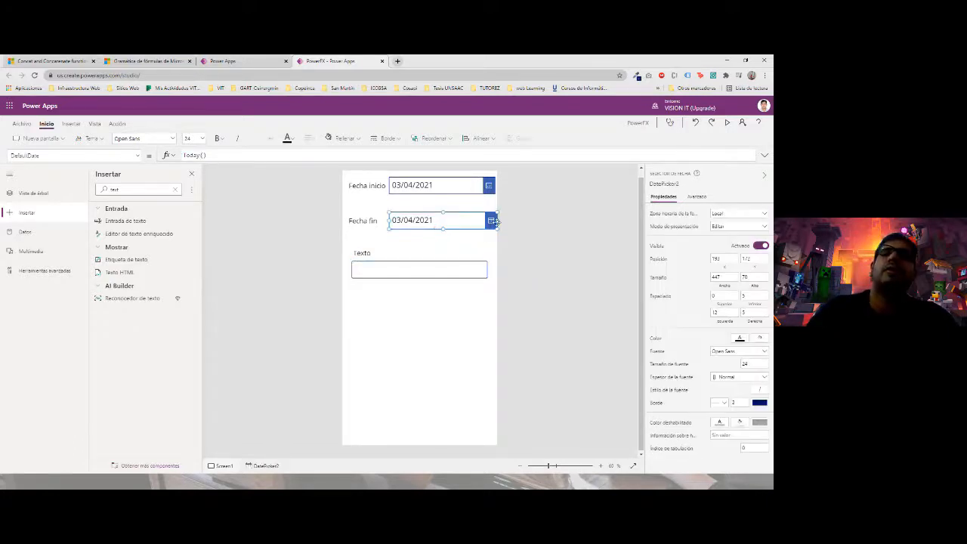
- Narrow the Fecha fin date picker slightly, then open the Datos panel with the text input selected
left_click_drag(497, 220, 494, 220)
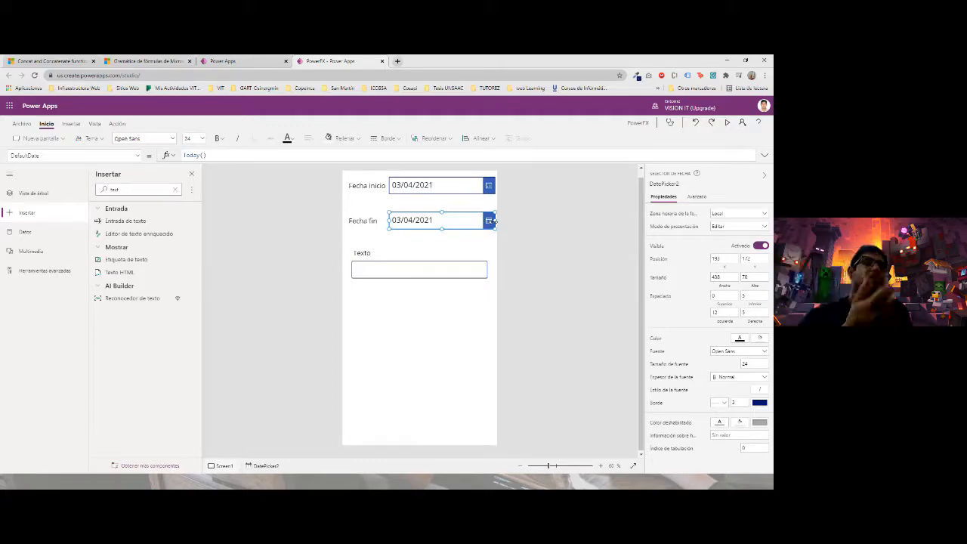
left_click(390, 268)
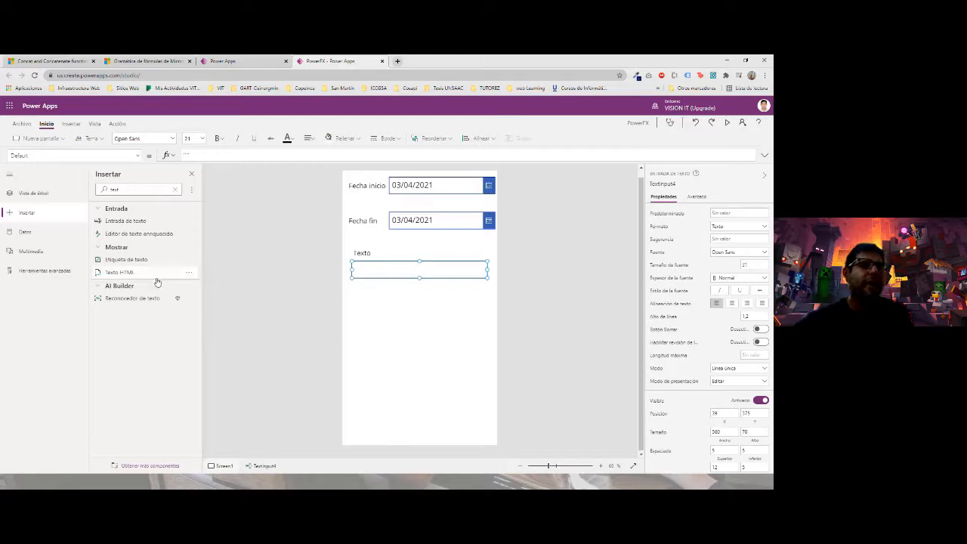
left_click(24, 231)
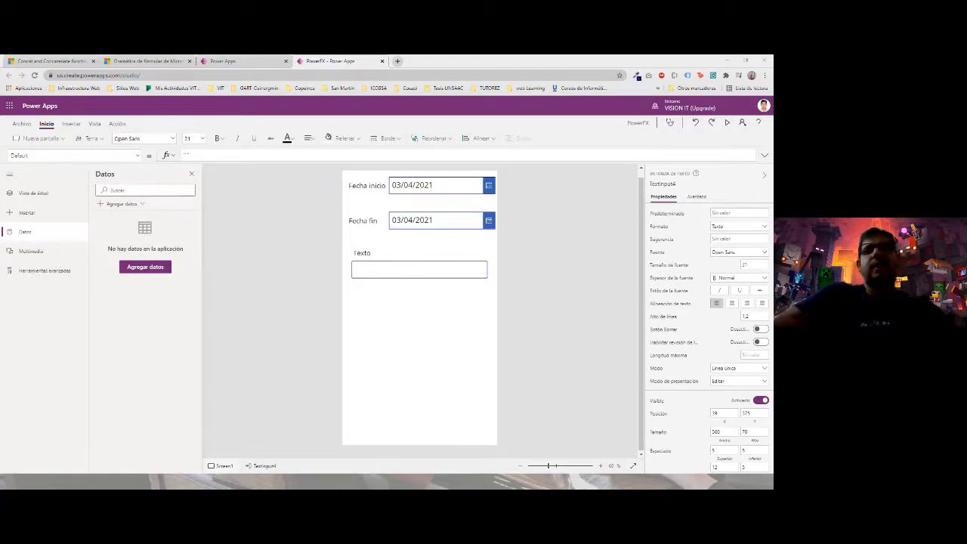
- Clear the Texto input's Default and begin it as DateDiff(Date1.SelectedDate;Date2
left_click(411, 268)
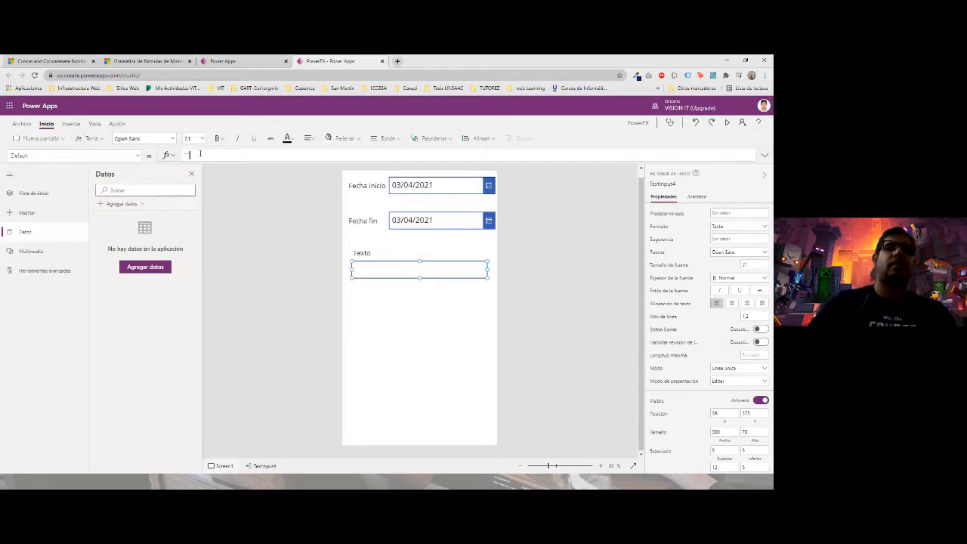
left_click_drag(199, 155, 154, 155)
key("BackSpace")
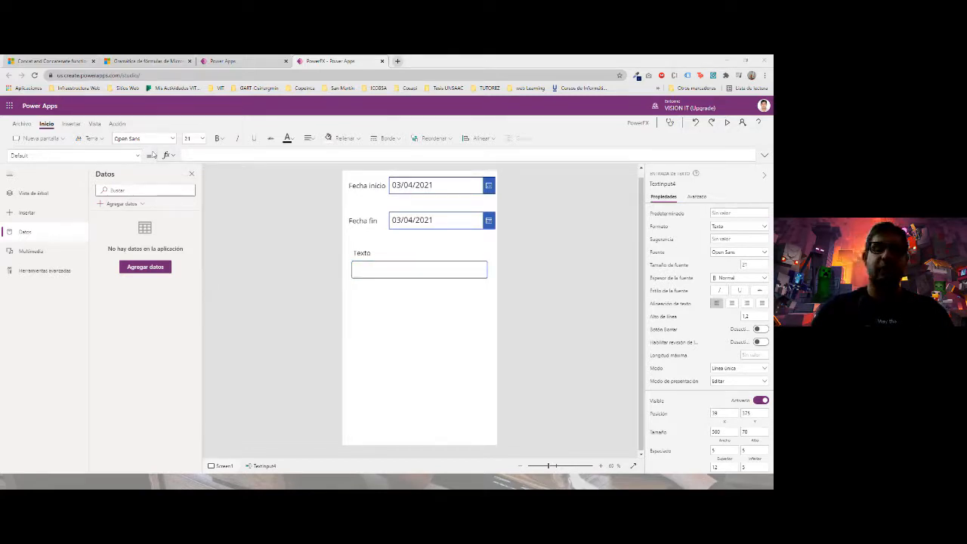
left_click(225, 154)
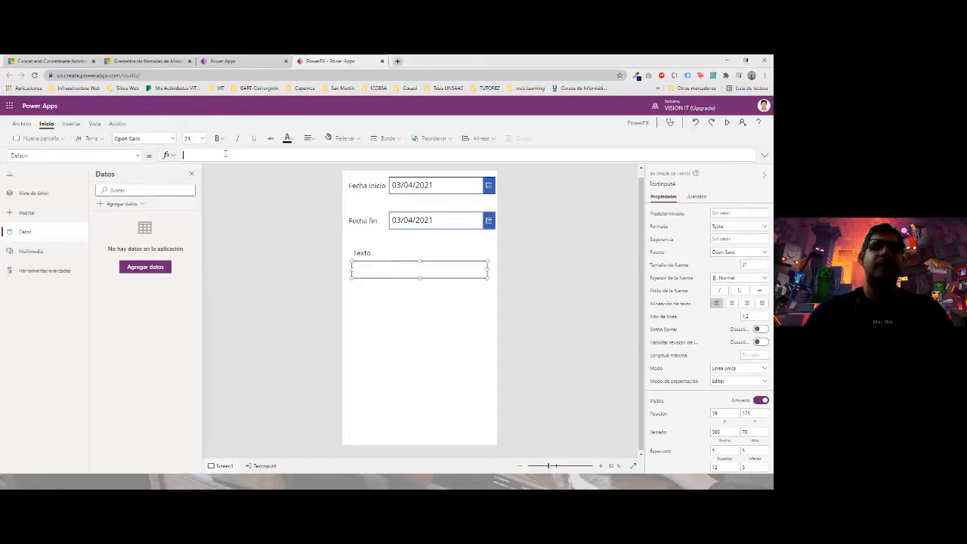
type("DATE")
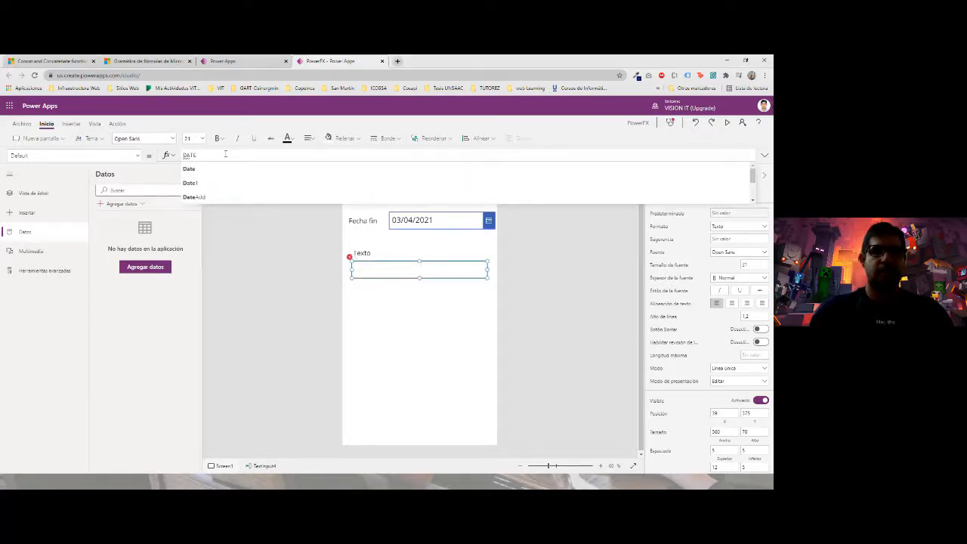
type("D")
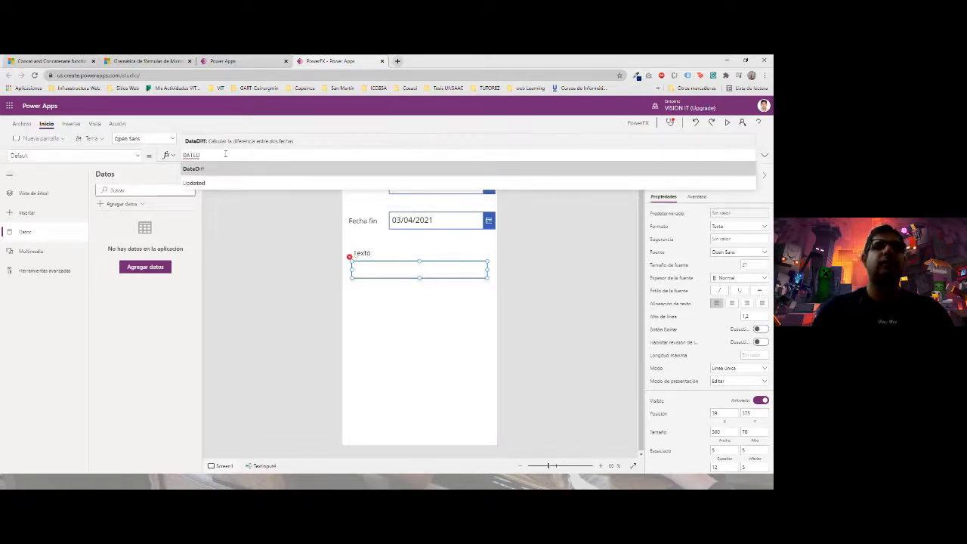
key("Tab")
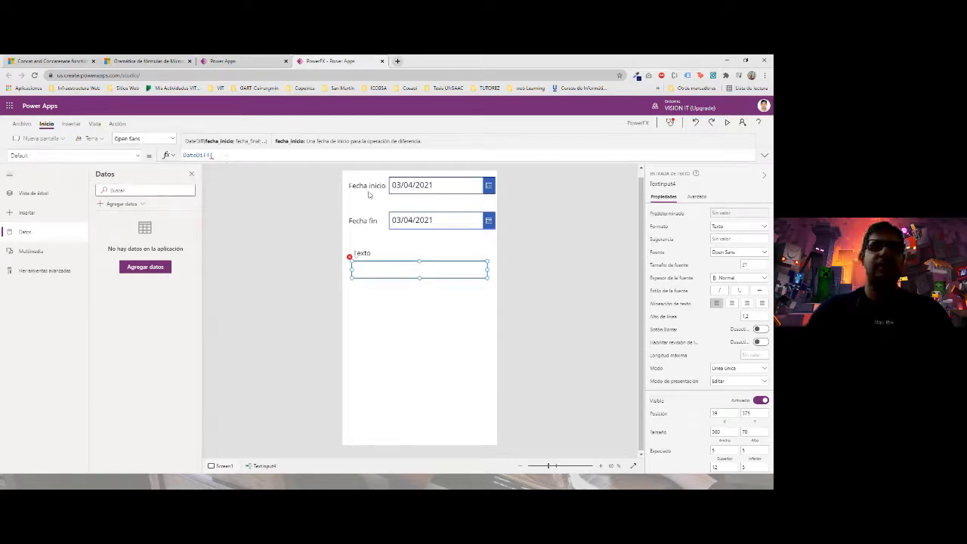
type("Date1")
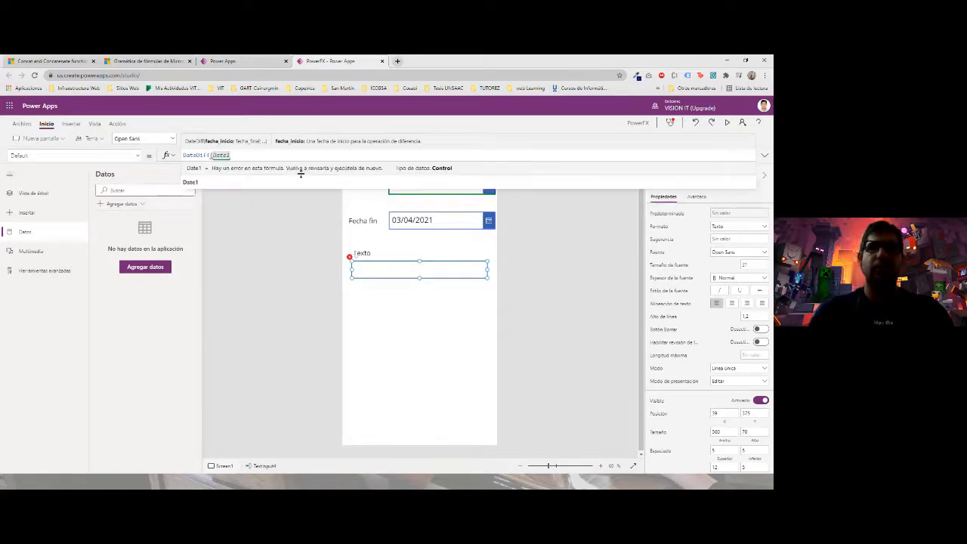
type(".")
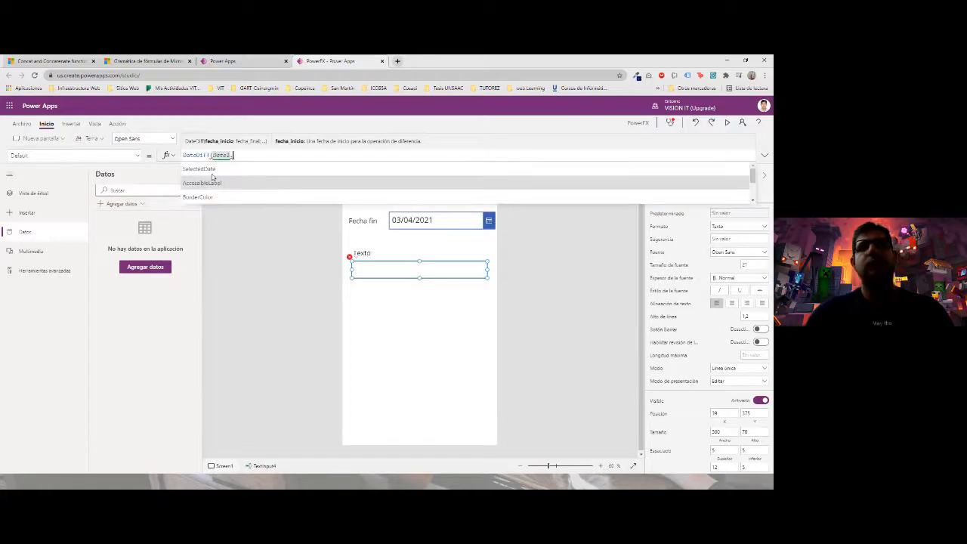
left_click(200, 169)
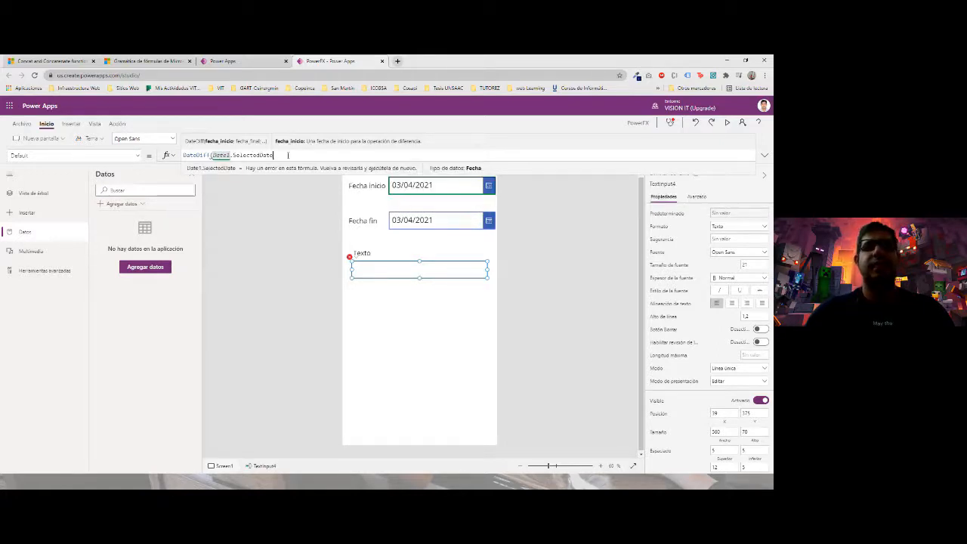
type(";")
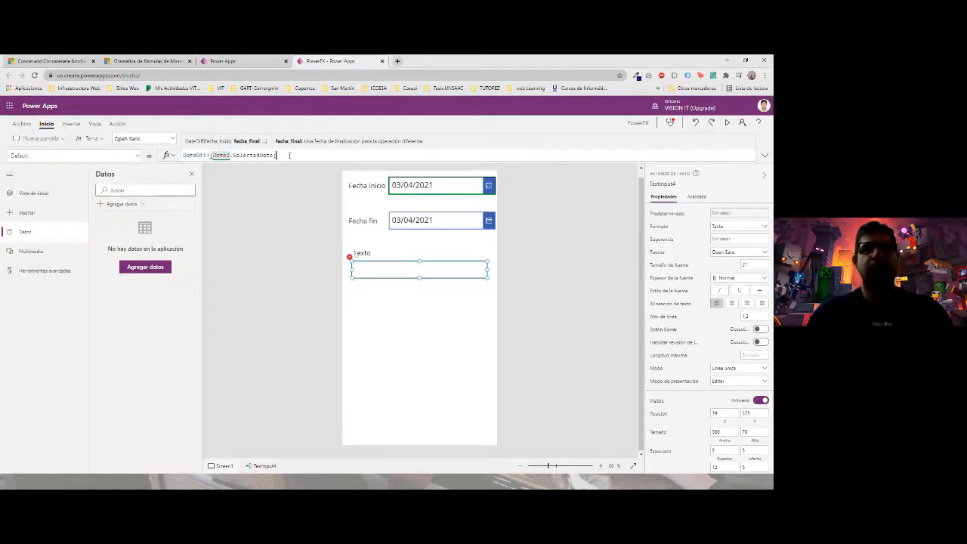
type("Date2")
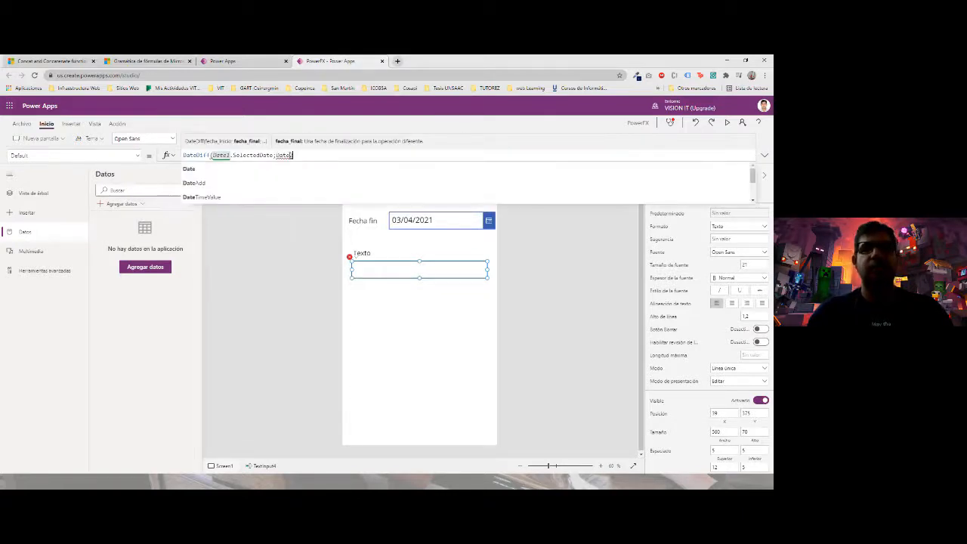
left_click(432, 224)
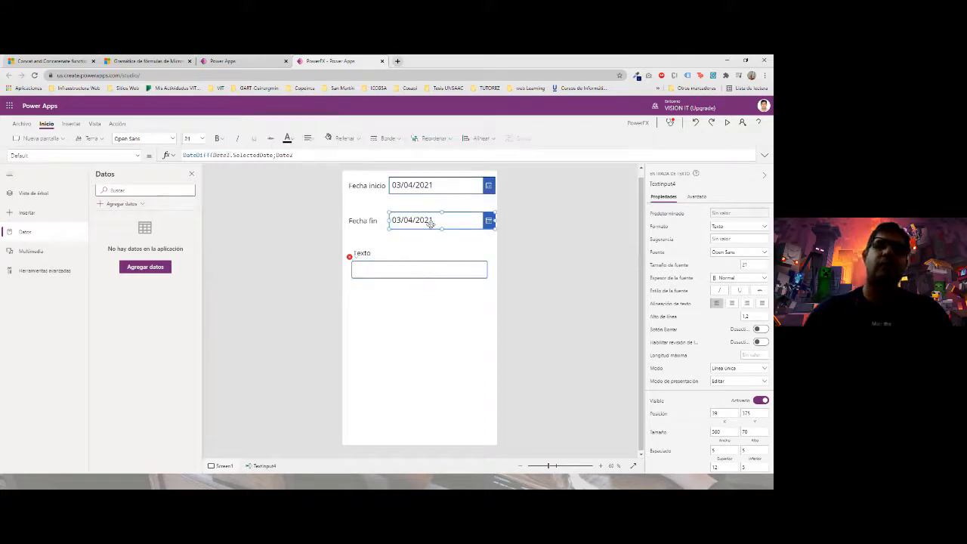
- Rename the Fecha fin date picker to Date2, then reselect the Texto box
left_click(443, 186)
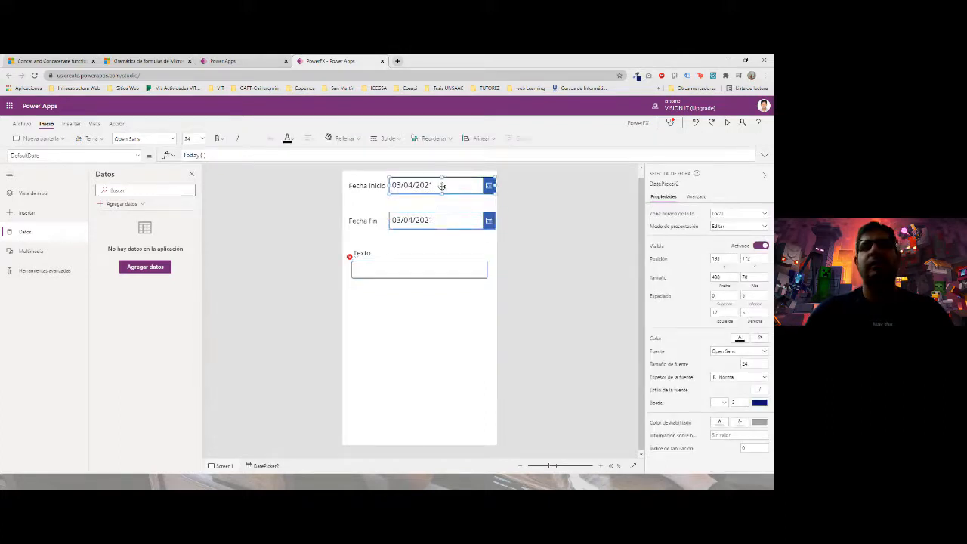
left_click(657, 184)
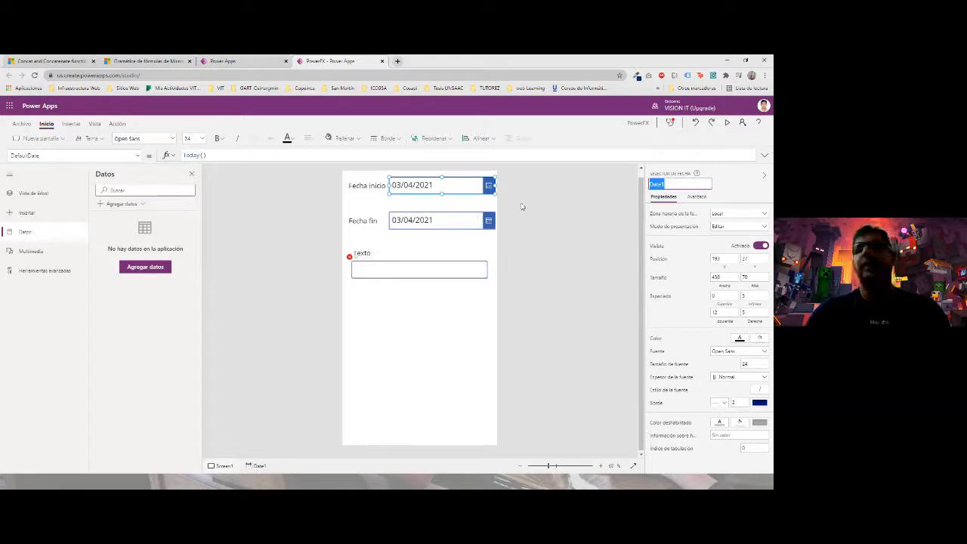
left_click(438, 222)
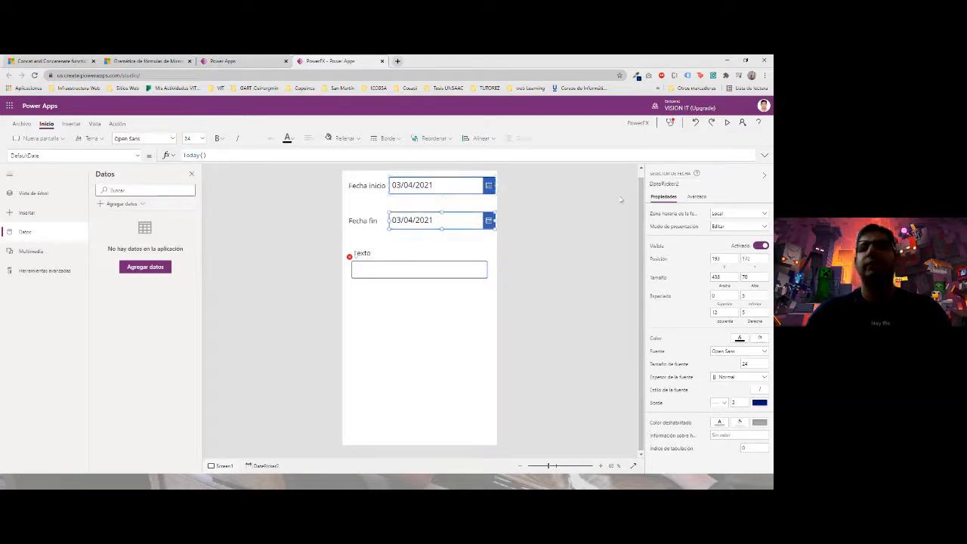
left_click(666, 185)
type("Date")
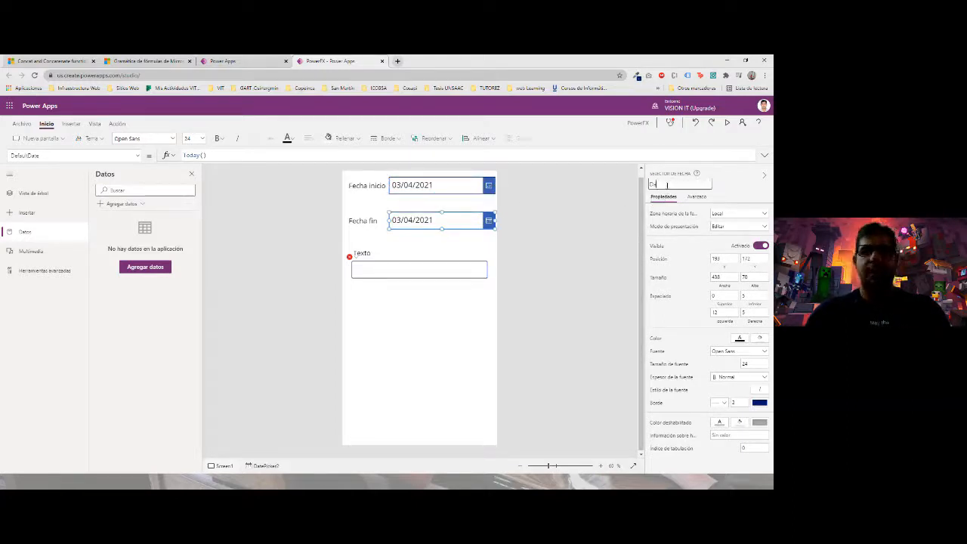
type("2")
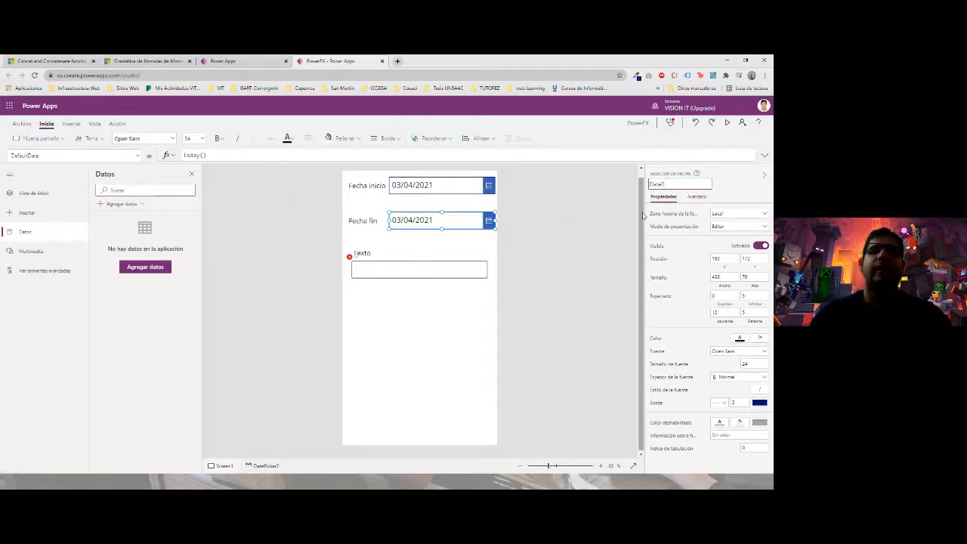
left_click(393, 268)
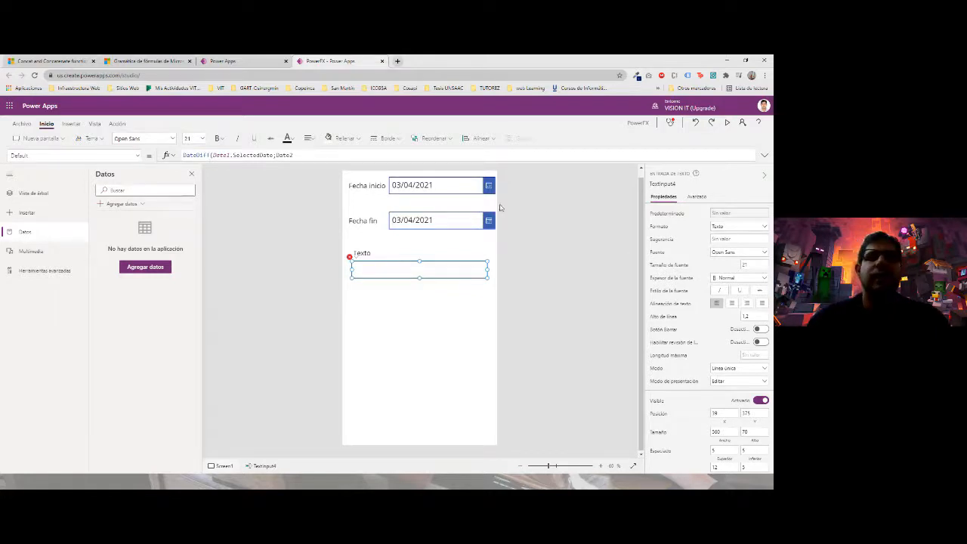
- Complete the Default formula as DateDiff(Date1.SelectedDate;Date2.SelectedDate;Years)
left_click(296, 155)
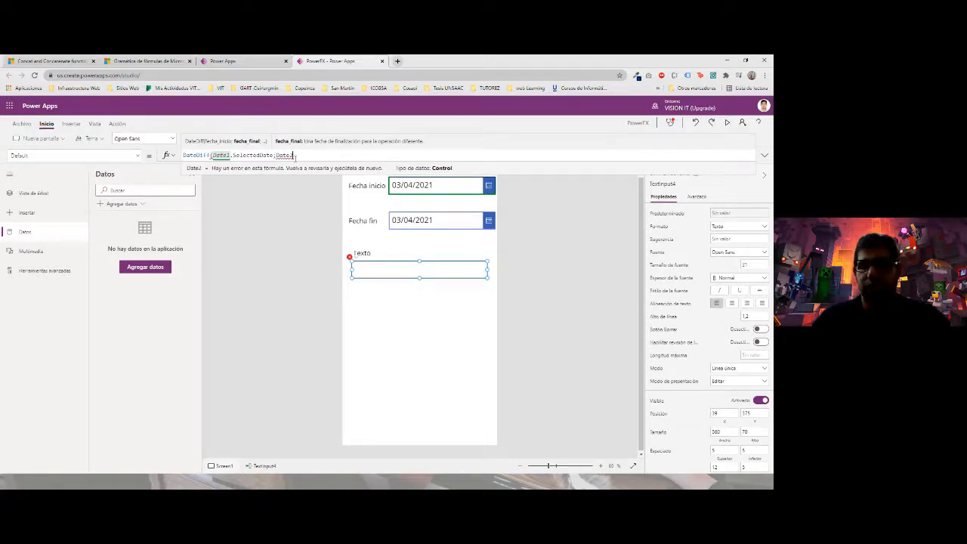
type(".")
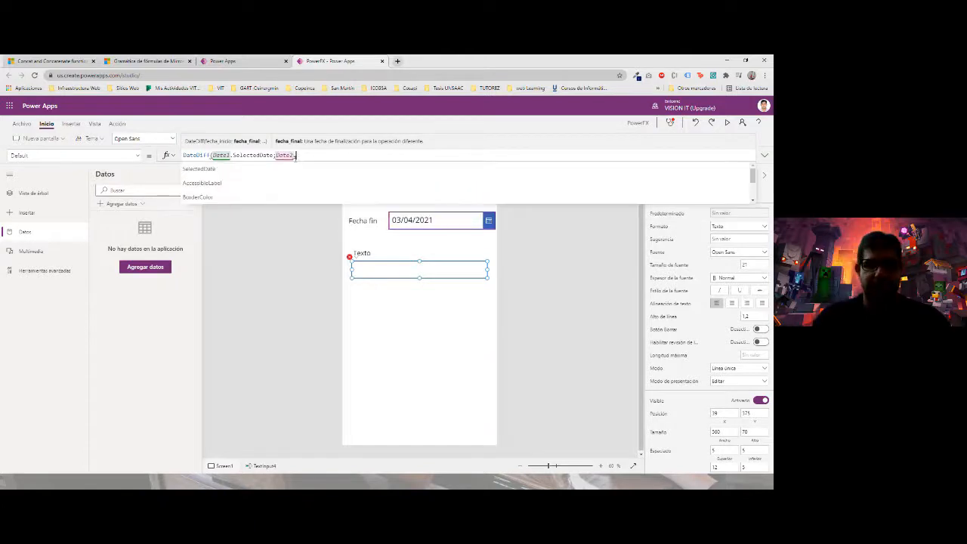
type("Selec")
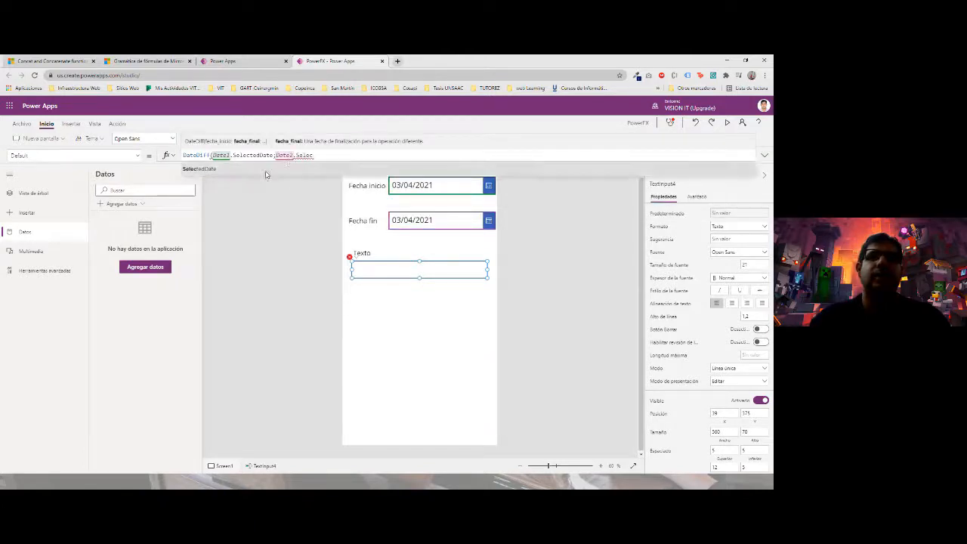
left_click(270, 168)
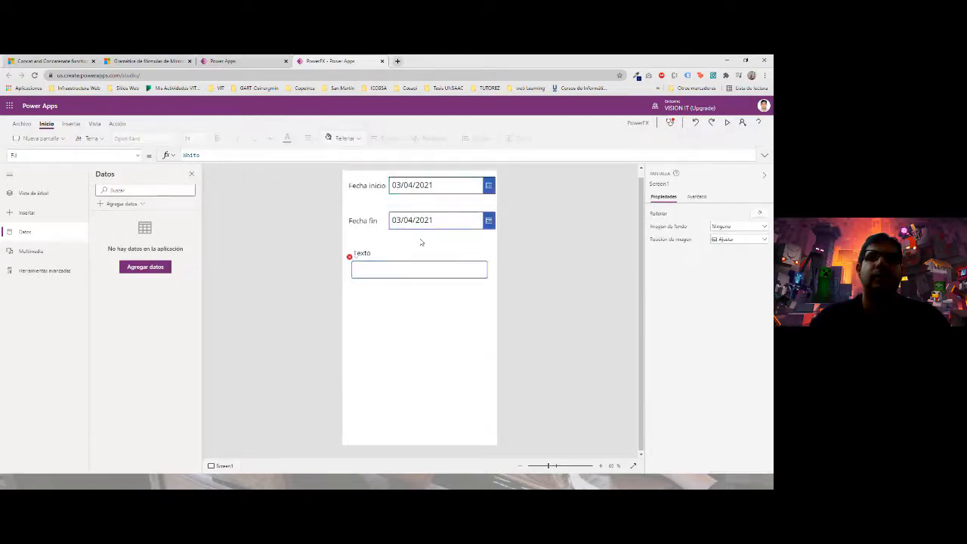
left_click(401, 270)
left_click(355, 155)
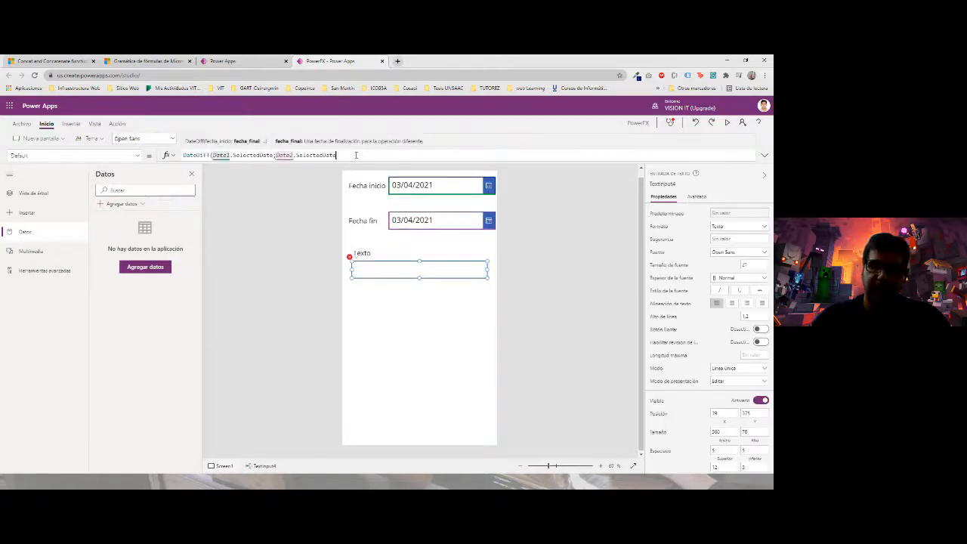
type(";")
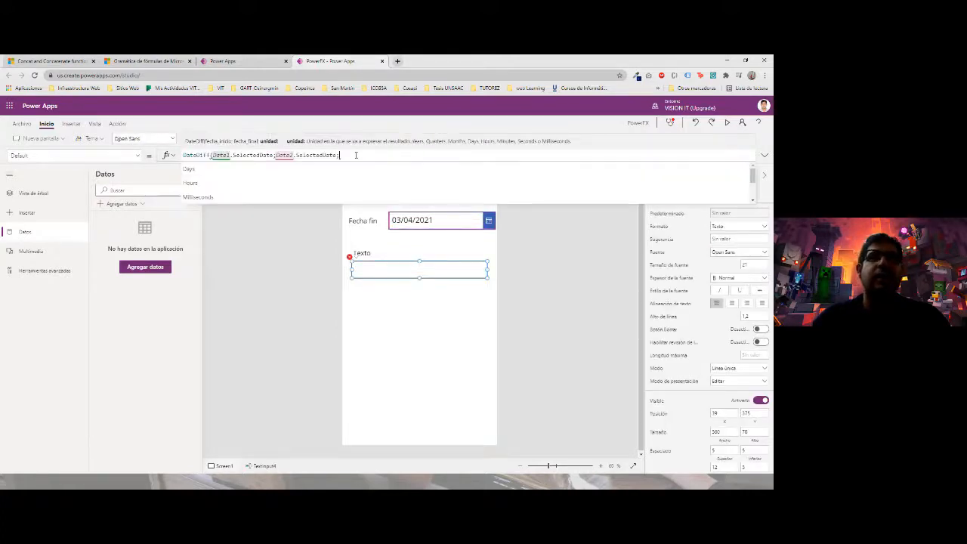
type("Year")
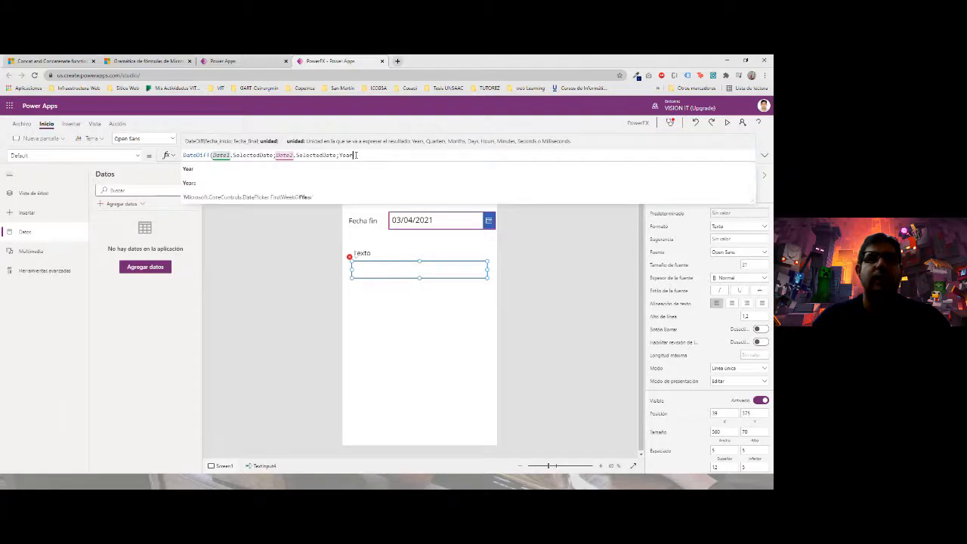
type("s")
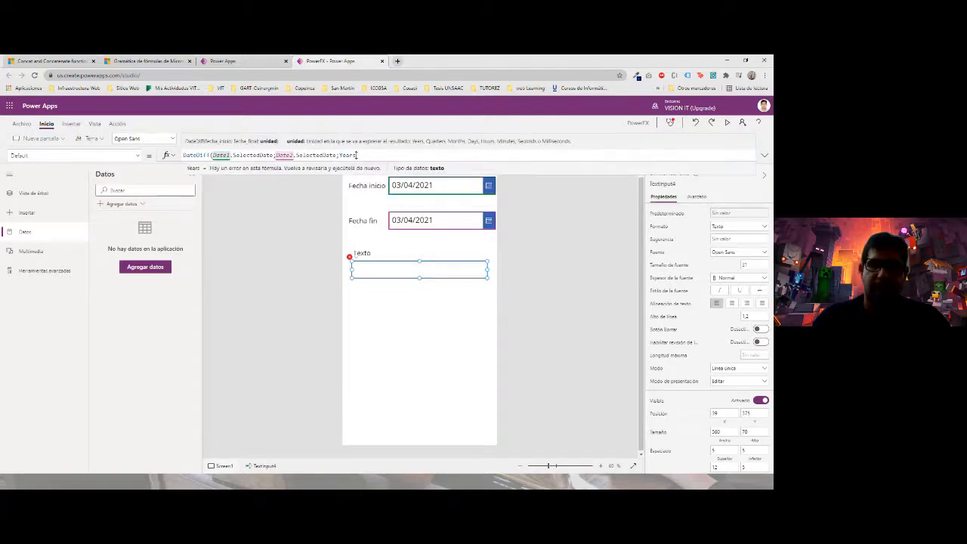
type(")")
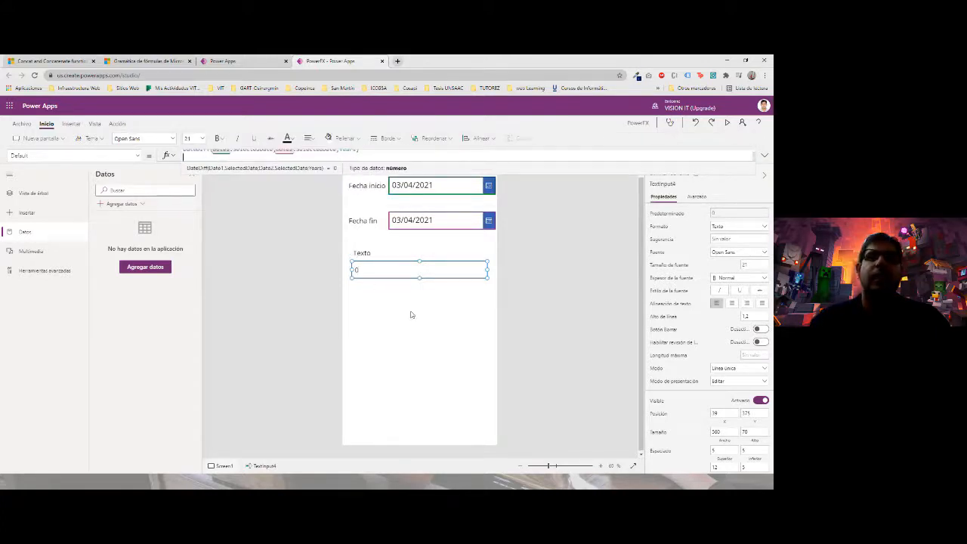
left_click_drag(411, 315, 453, 257)
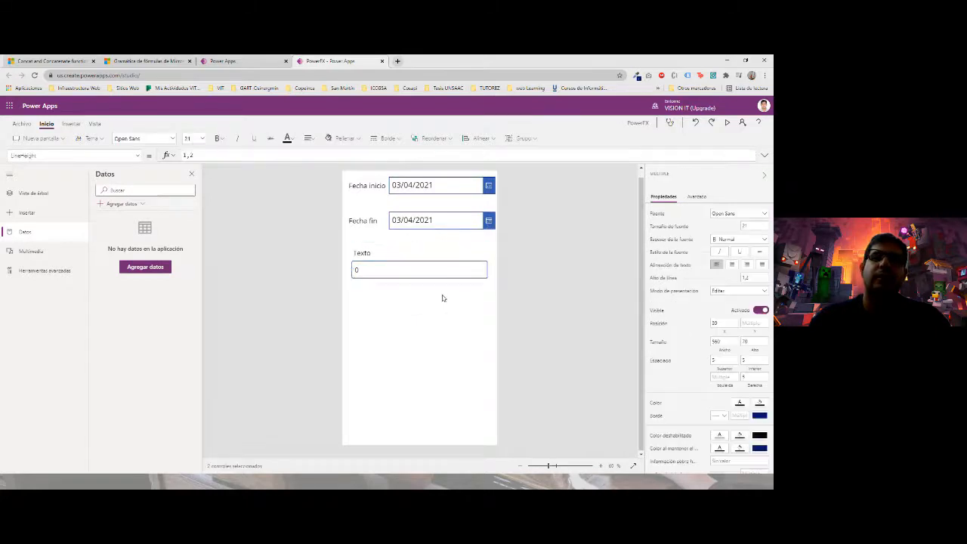
left_click(363, 252)
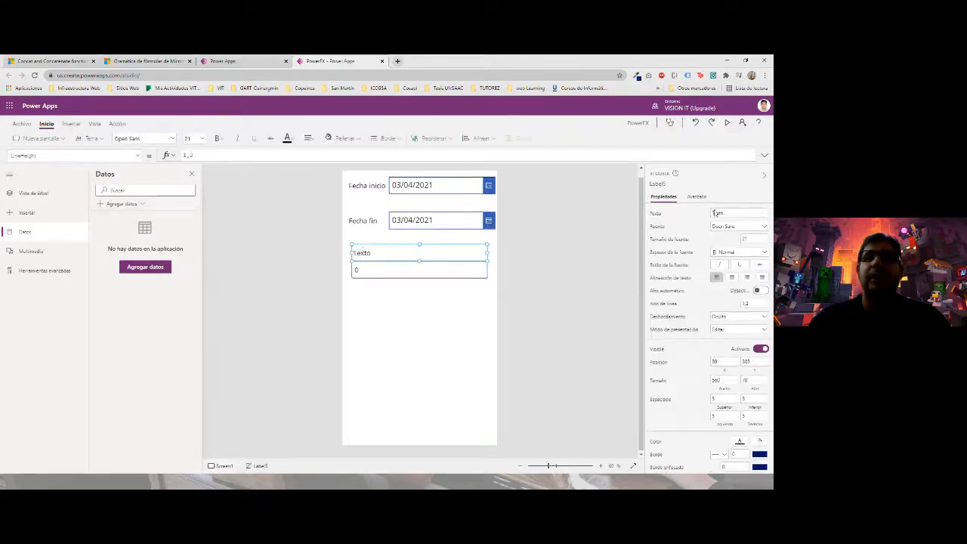
left_click(715, 214)
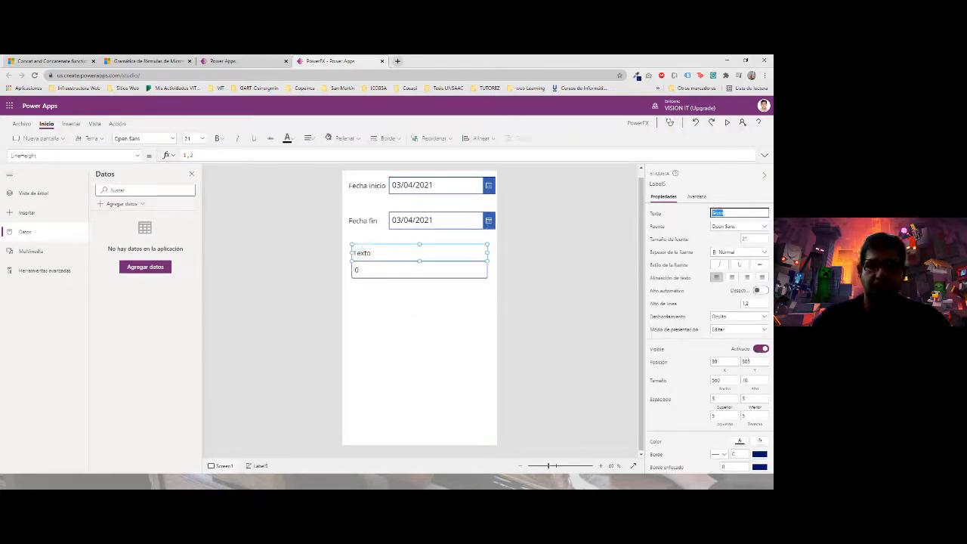
key("BackSpace")
type("Dife")
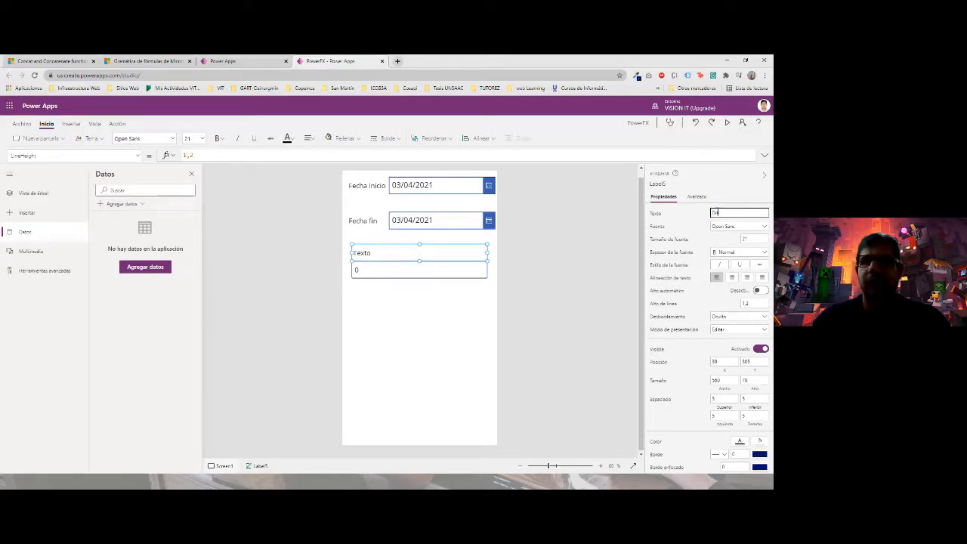
type("rencia e")
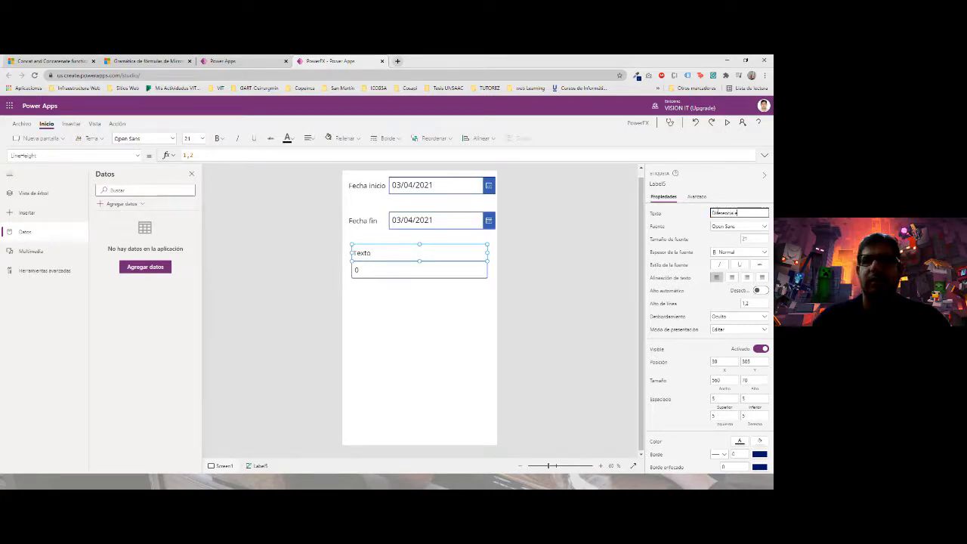
type("n años")
left_click(582, 274)
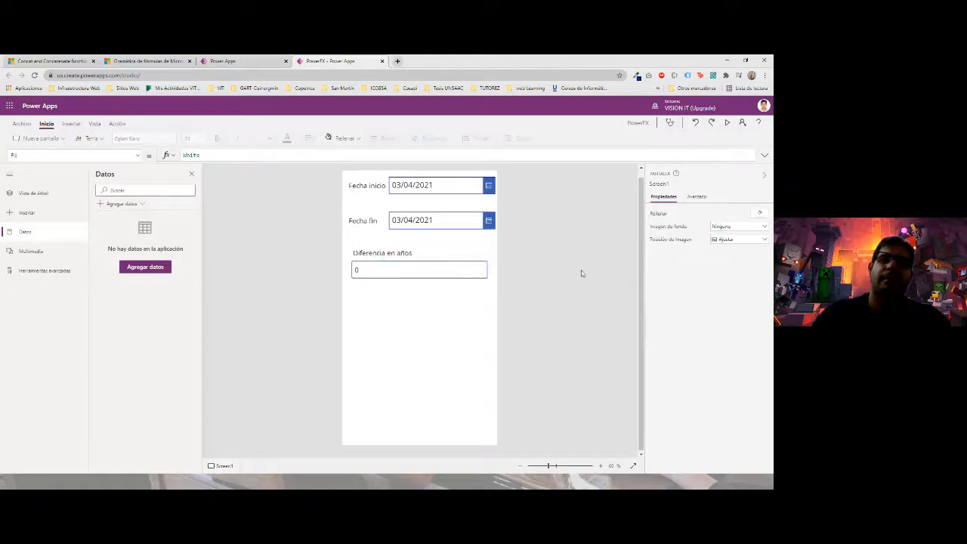
left_click(378, 253)
left_click(373, 270)
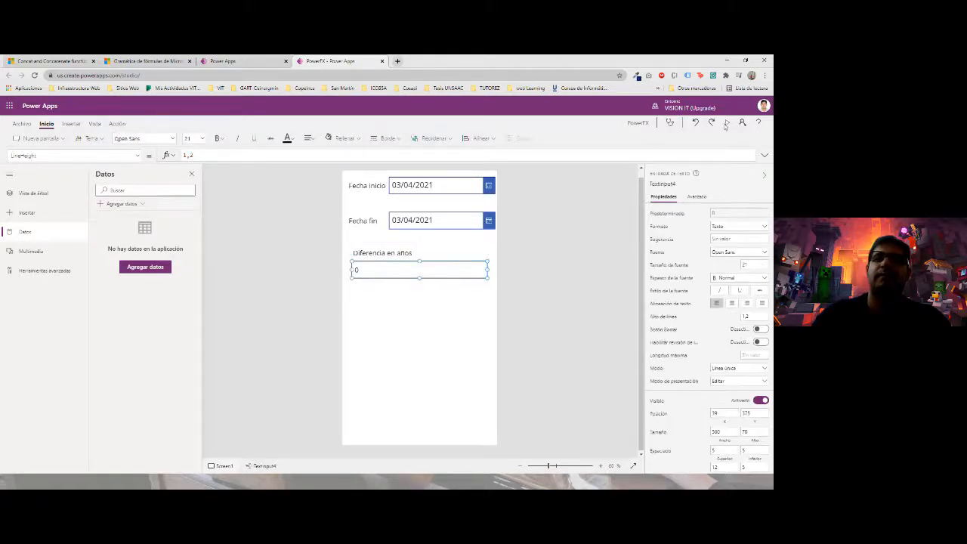
left_click(726, 123)
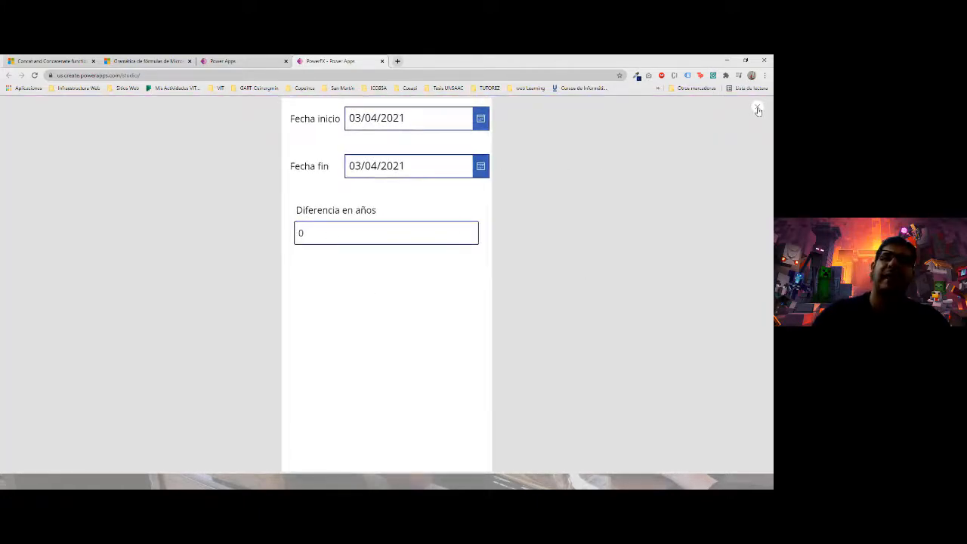
left_click(758, 110)
left_click(457, 313)
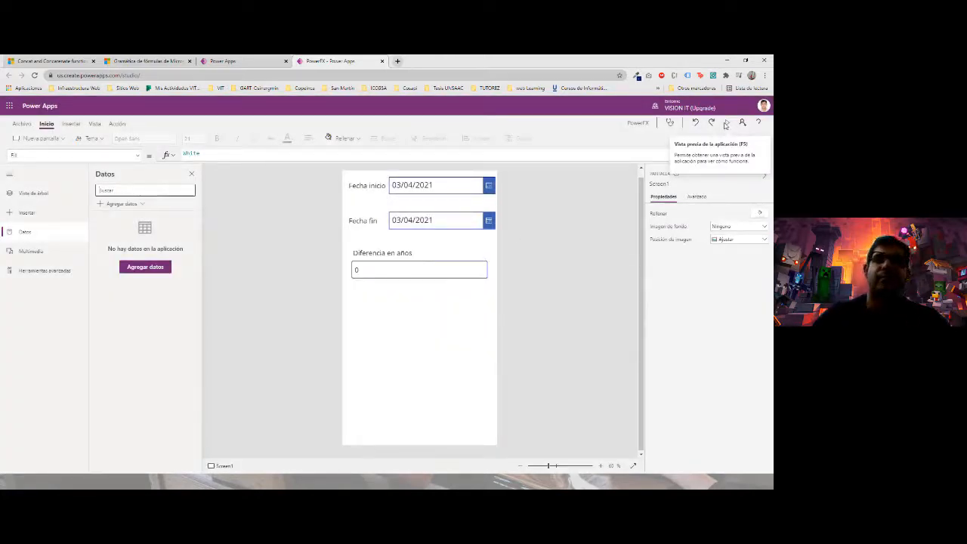
left_click(489, 191)
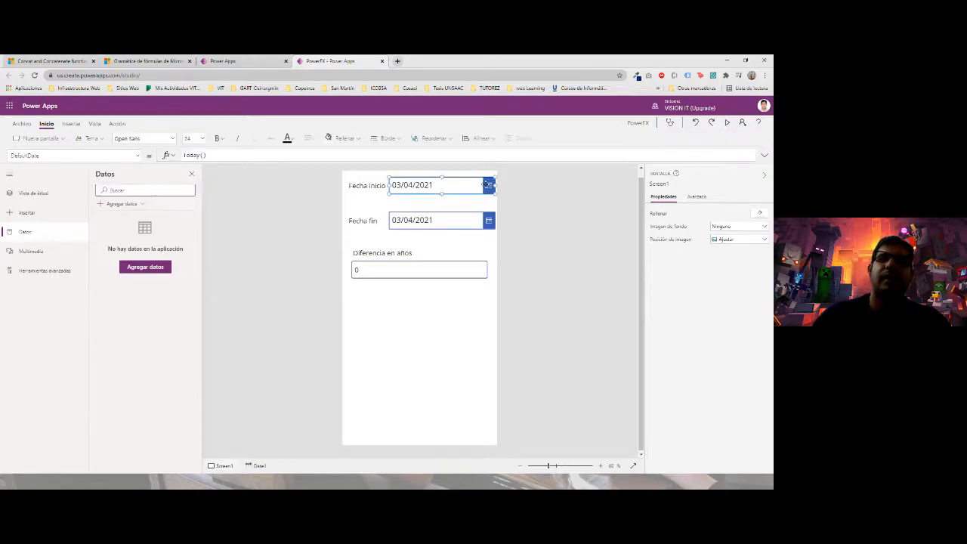
- Preview the app, set Fecha inicio to 15/04/2009, and confirm the result shows 12
left_click(727, 123)
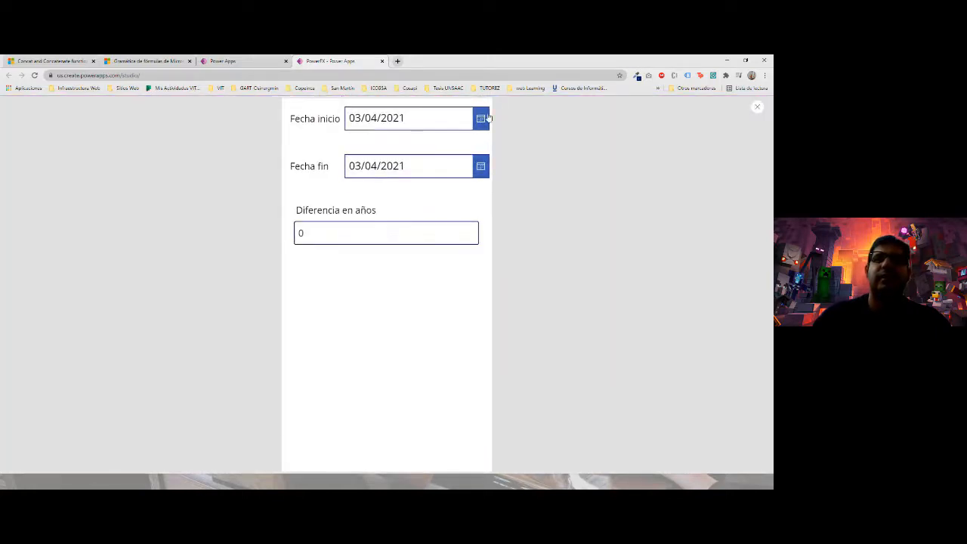
left_click(488, 119)
left_click(420, 173)
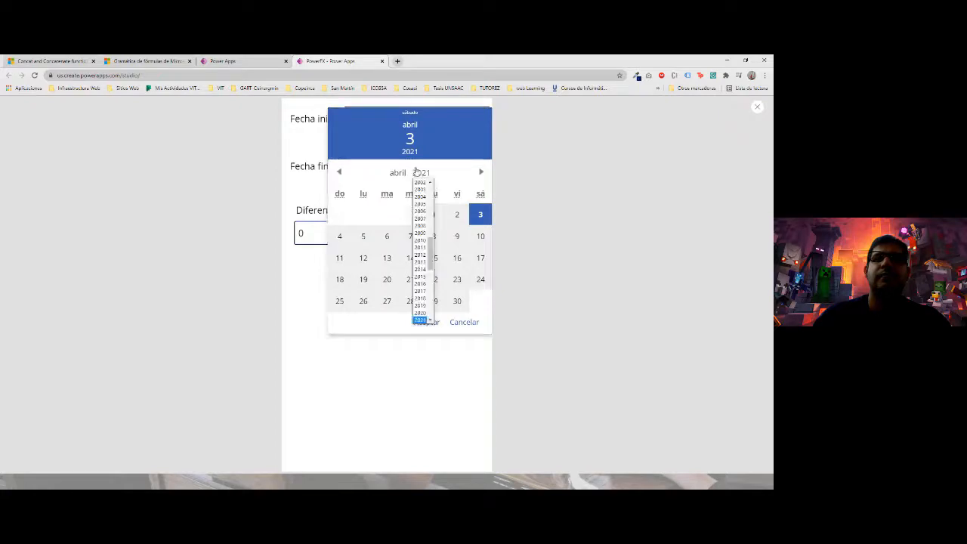
left_click(421, 226)
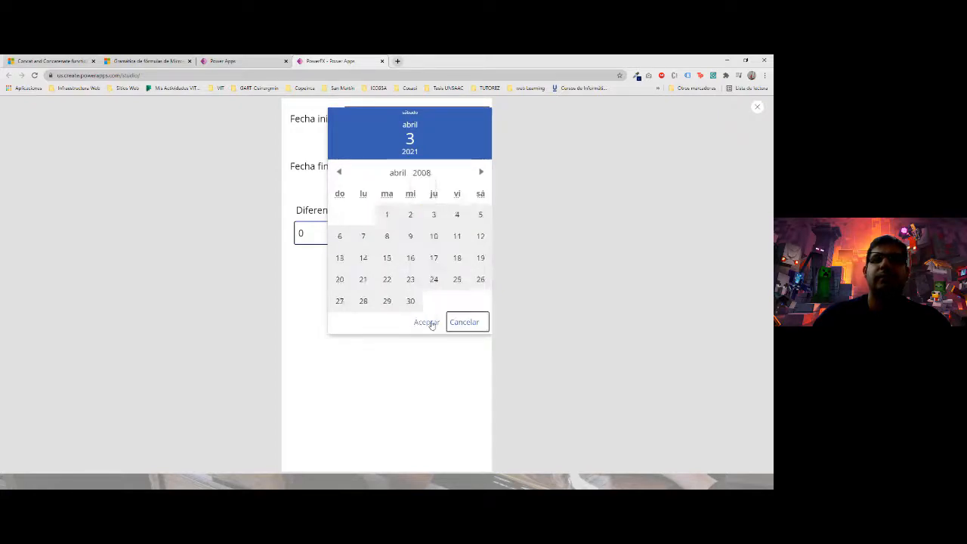
left_click(428, 321)
left_click(416, 126)
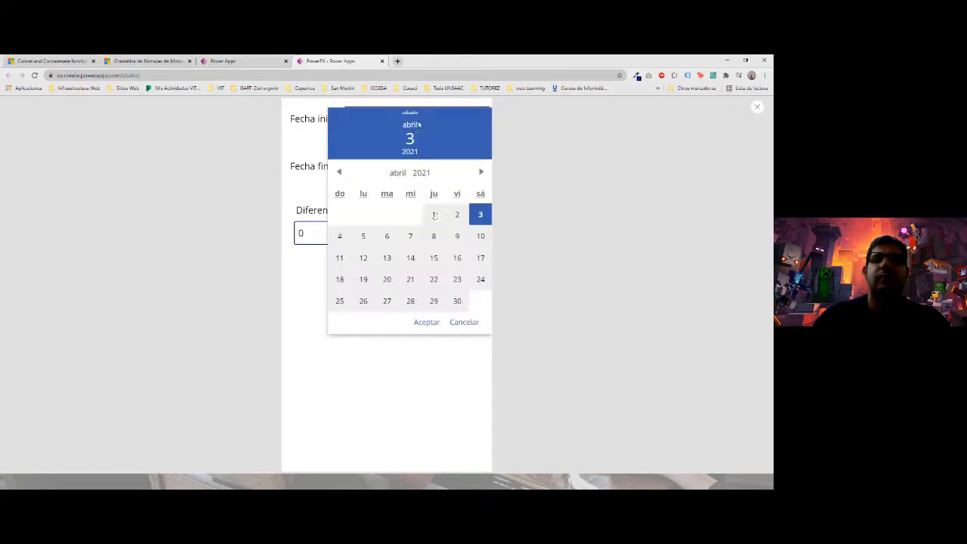
left_click(419, 174)
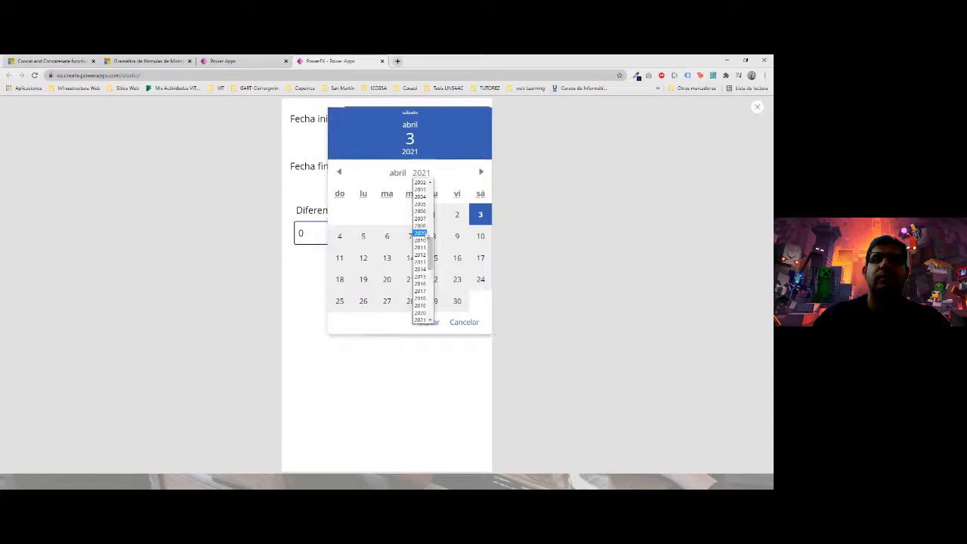
left_click(421, 233)
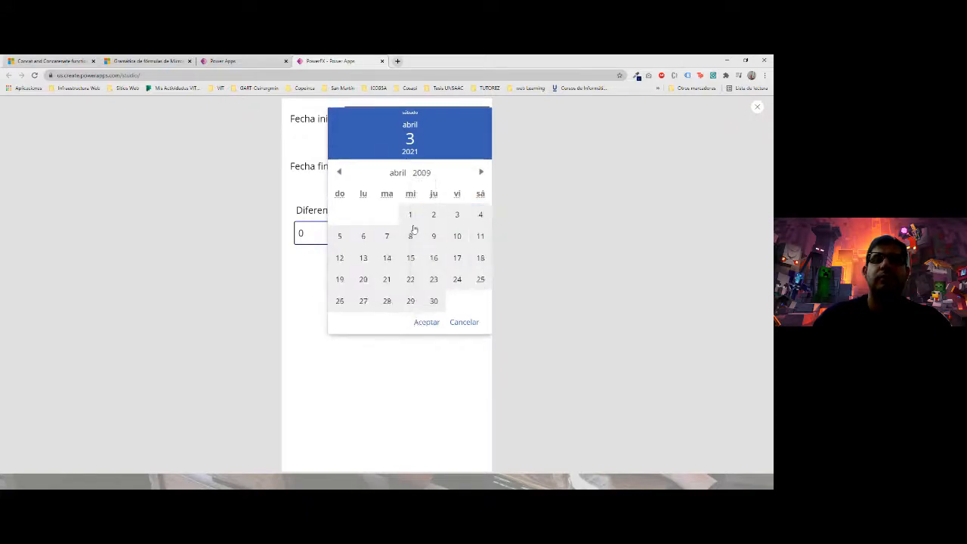
left_click(410, 258)
left_click(427, 322)
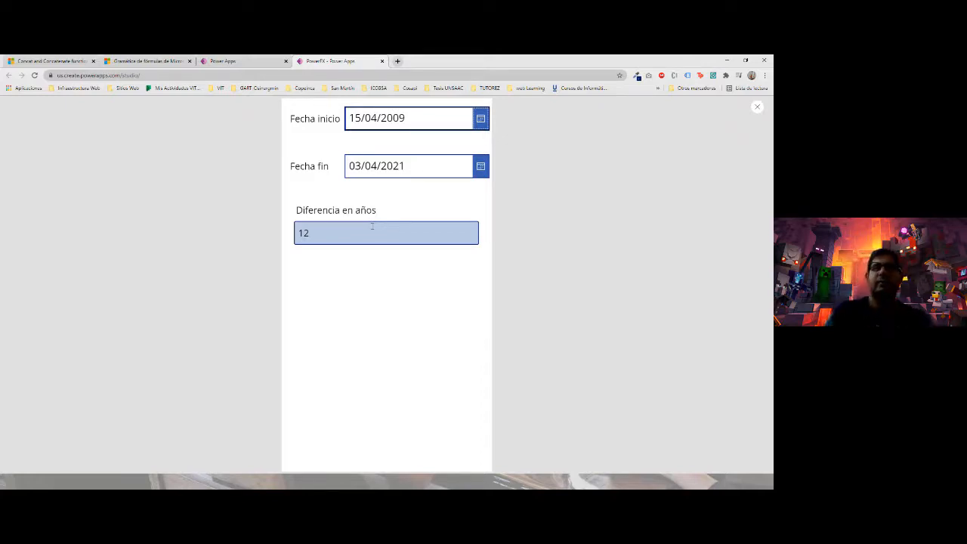
key("Escape")
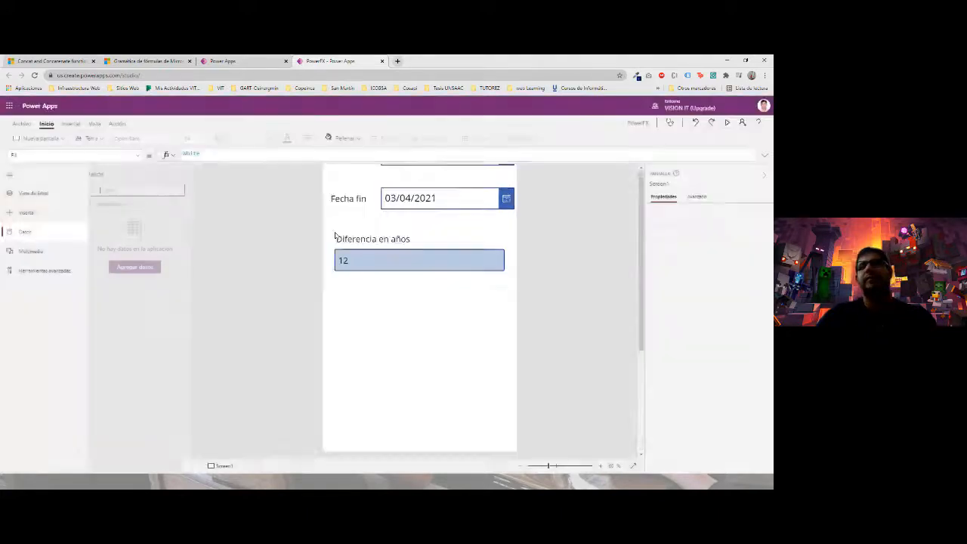
left_click(453, 312)
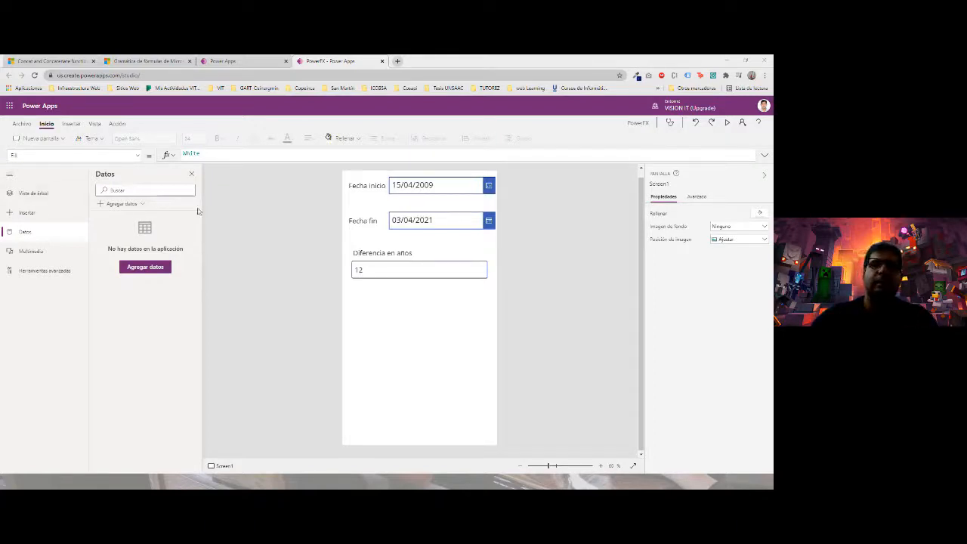
left_click(424, 269)
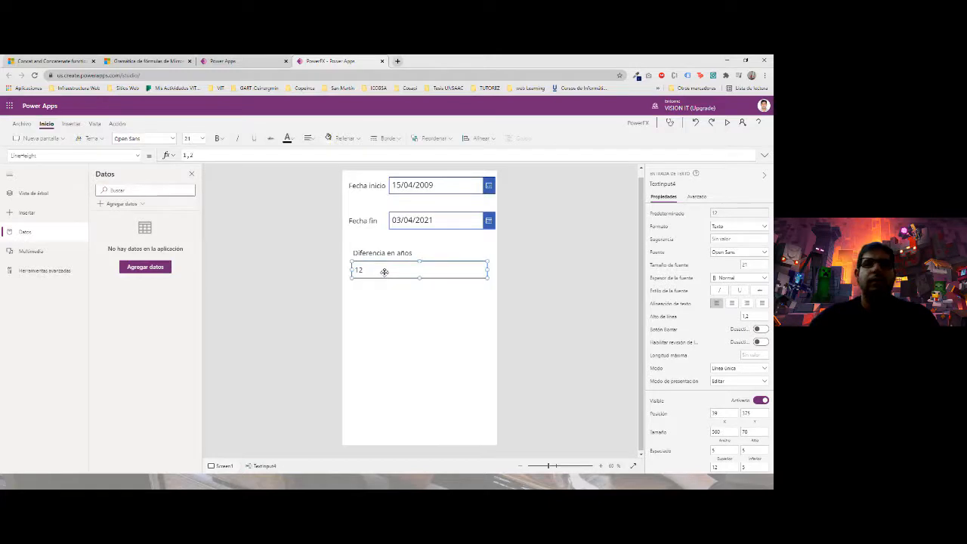
left_click(181, 156)
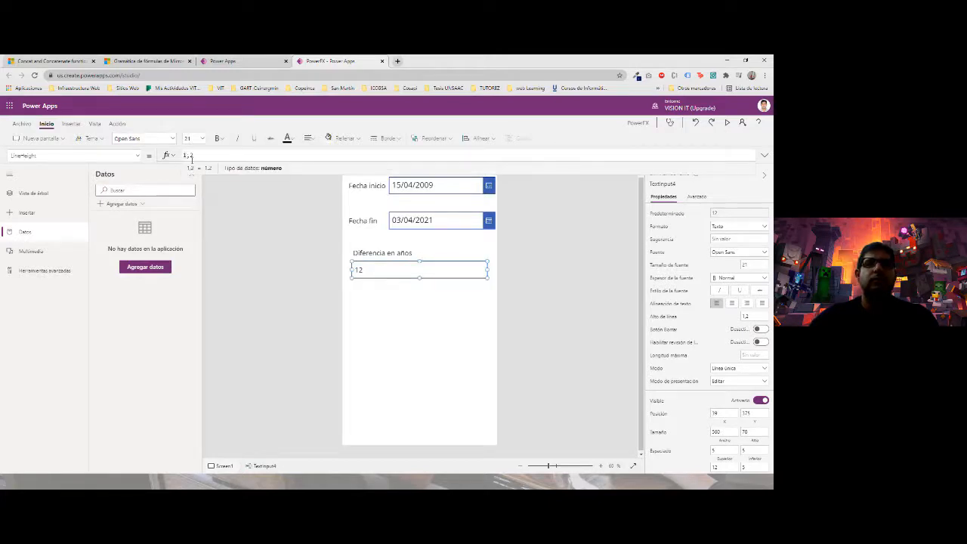
left_click(386, 299)
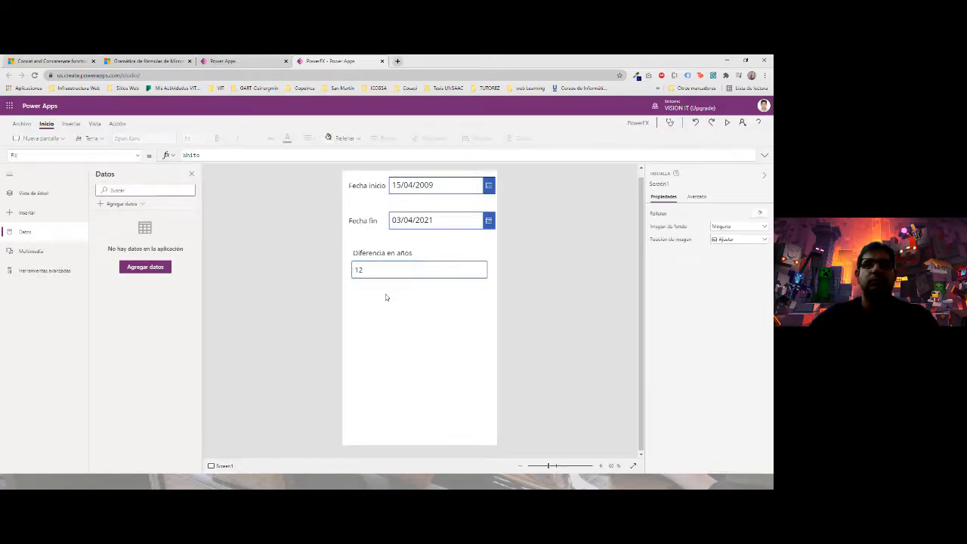
left_click(370, 270)
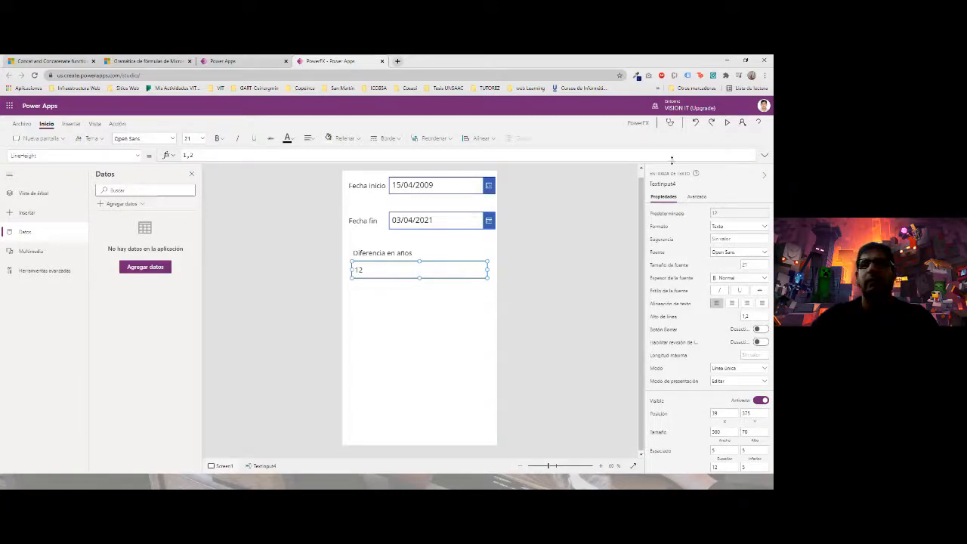
- In preview, change Fecha inicio to 16/04/2009
left_click(728, 122)
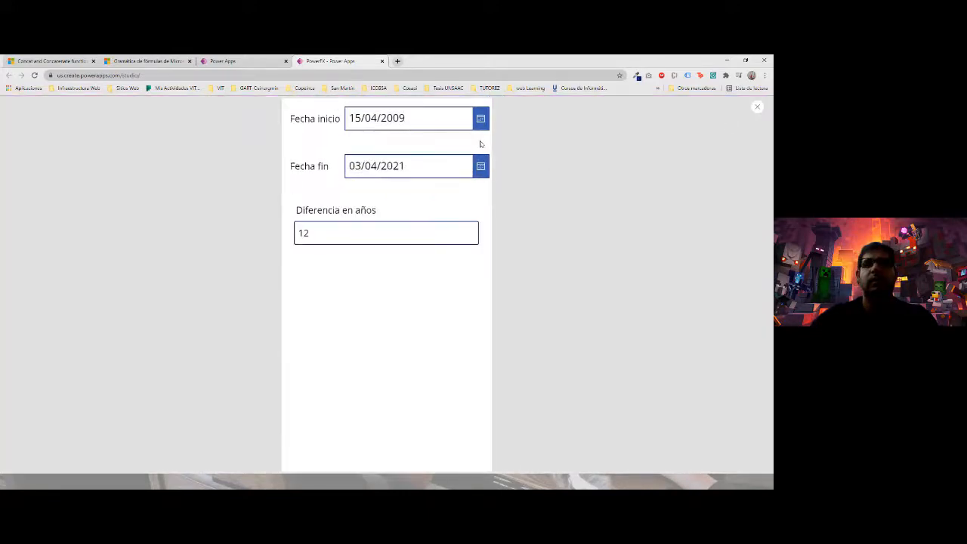
left_click(481, 121)
left_click(434, 257)
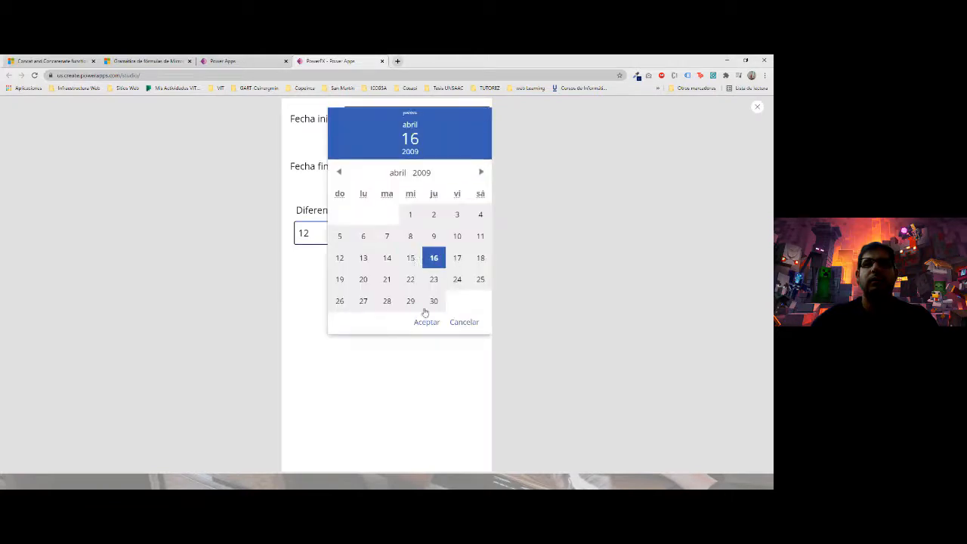
left_click(425, 323)
- Browse Fecha fin's years but leave it at 03/04/2021, then exit the preview
left_click(456, 168)
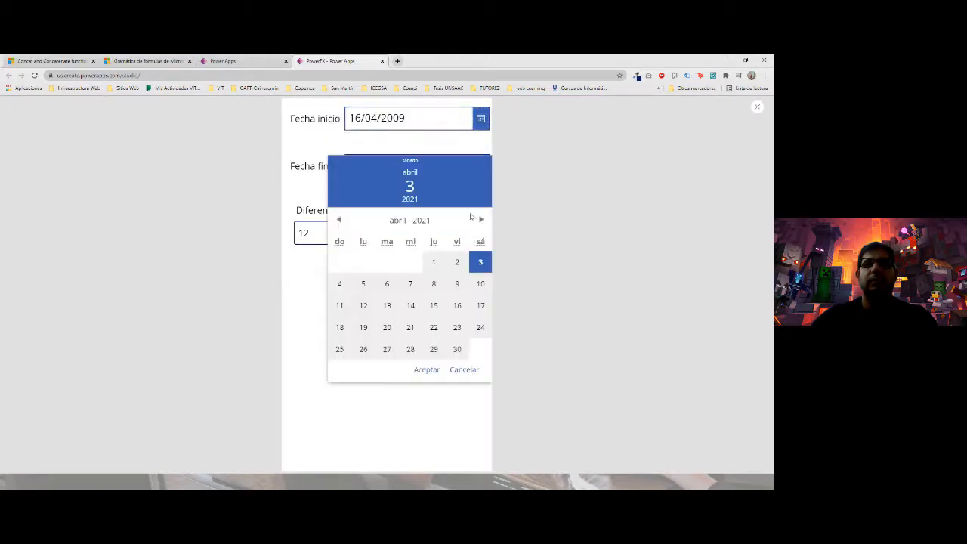
left_click(420, 221)
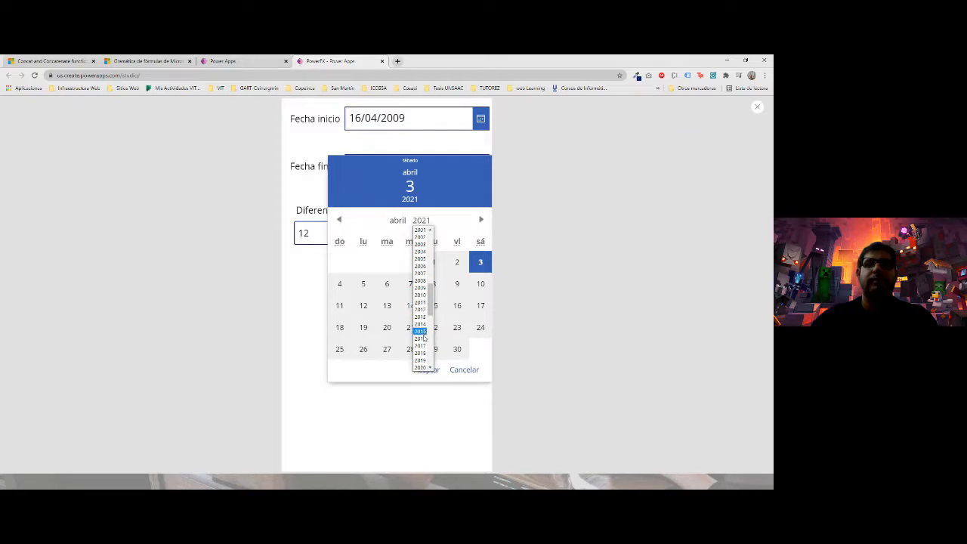
left_click(420, 345)
left_click(423, 392)
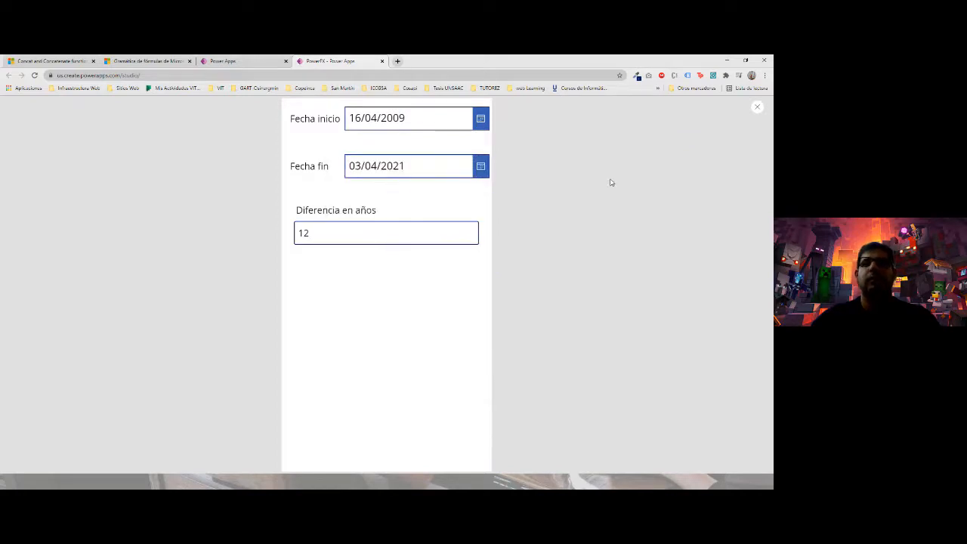
key("Escape")
left_click(470, 314)
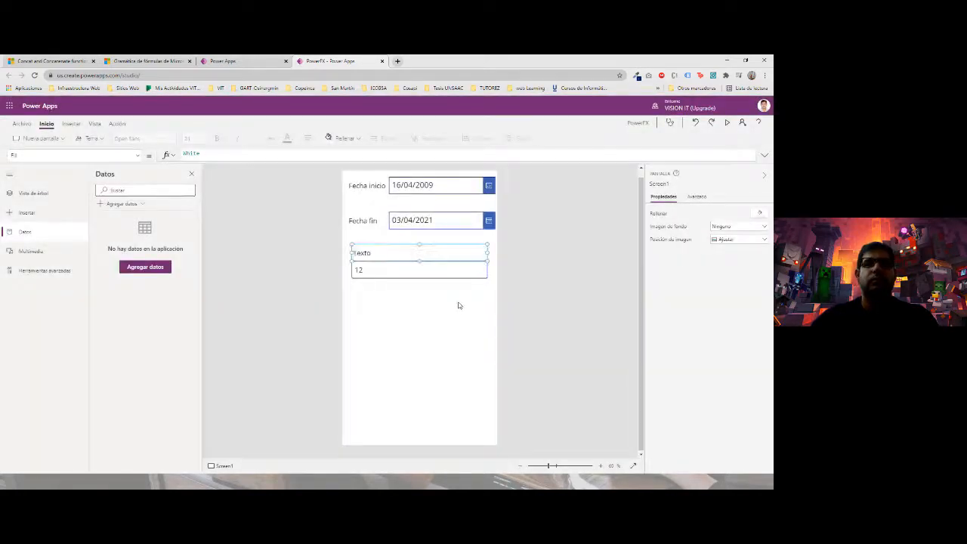
- Redo the undone change so the Texto box shows 12 again
left_click(369, 268)
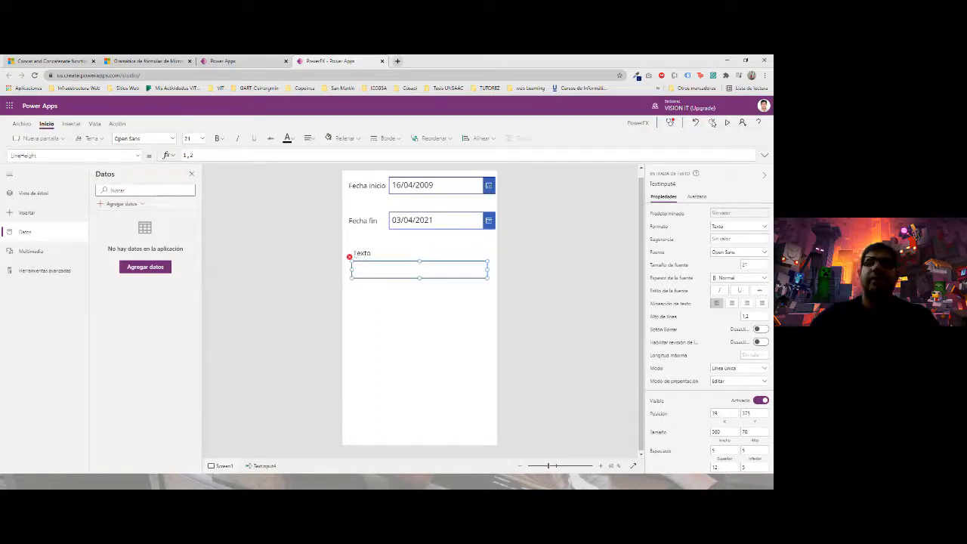
left_click(713, 123)
left_click(412, 302)
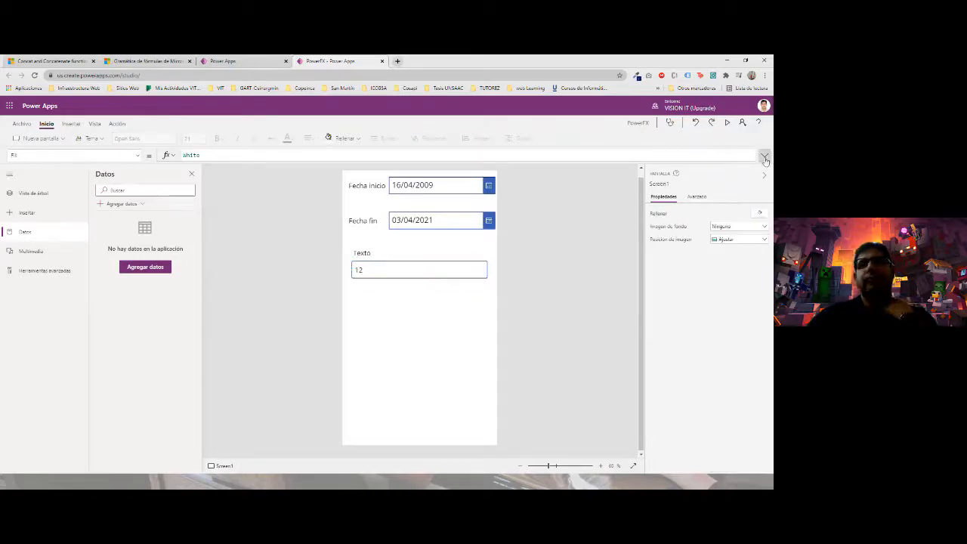
left_click(44, 214)
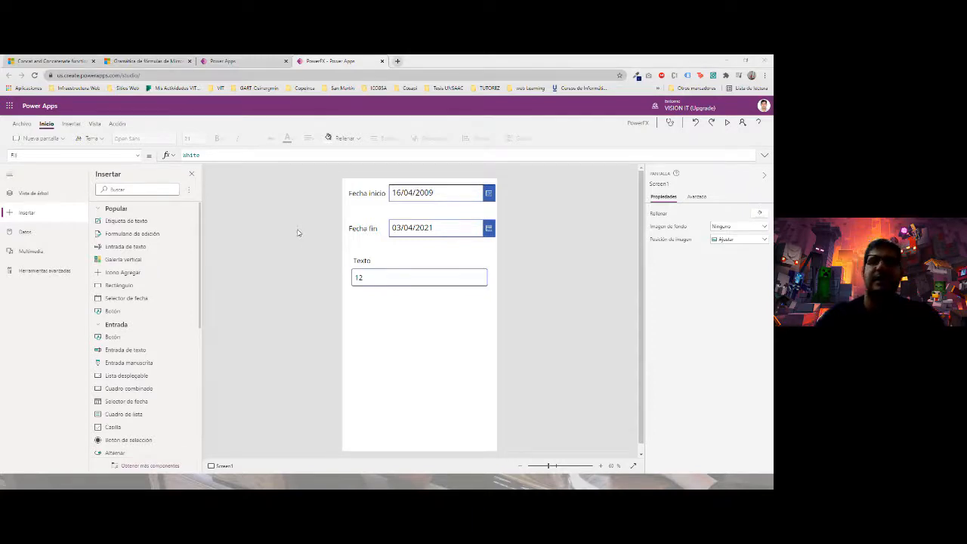
- Switch to Excel, then to PowerPoint, and advance to the MUCHAS GRACIAS slide
key("alt+Tab")
key("Right")
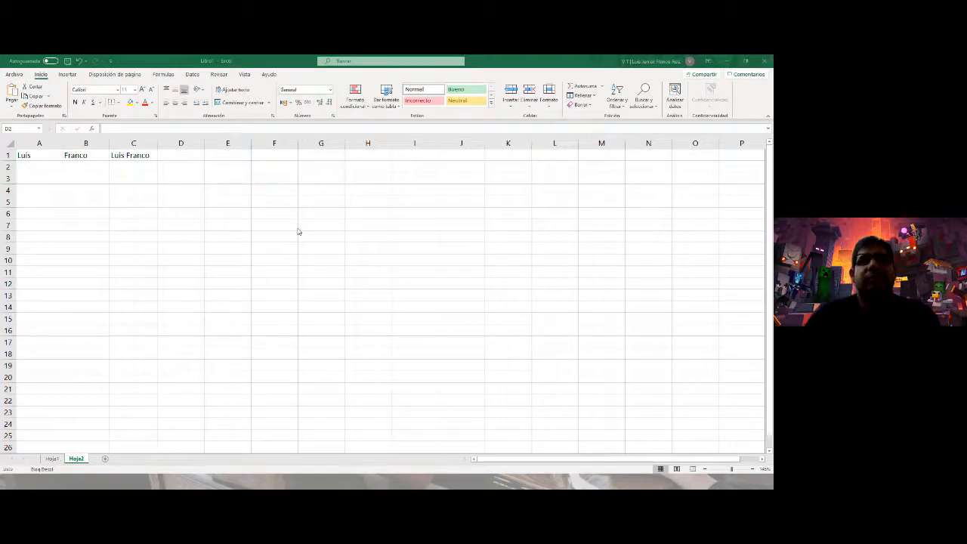
key("alt+Tab")
key("Right")
key("Right")
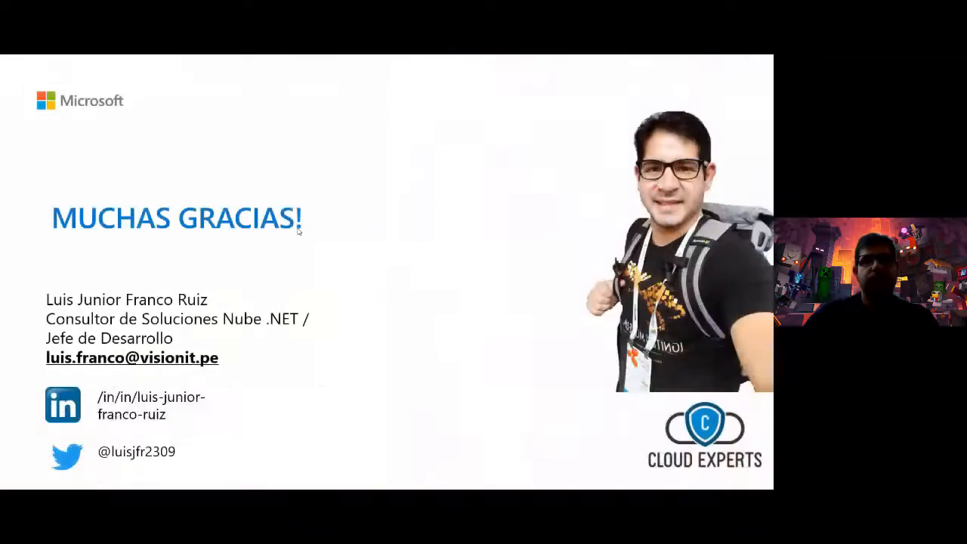